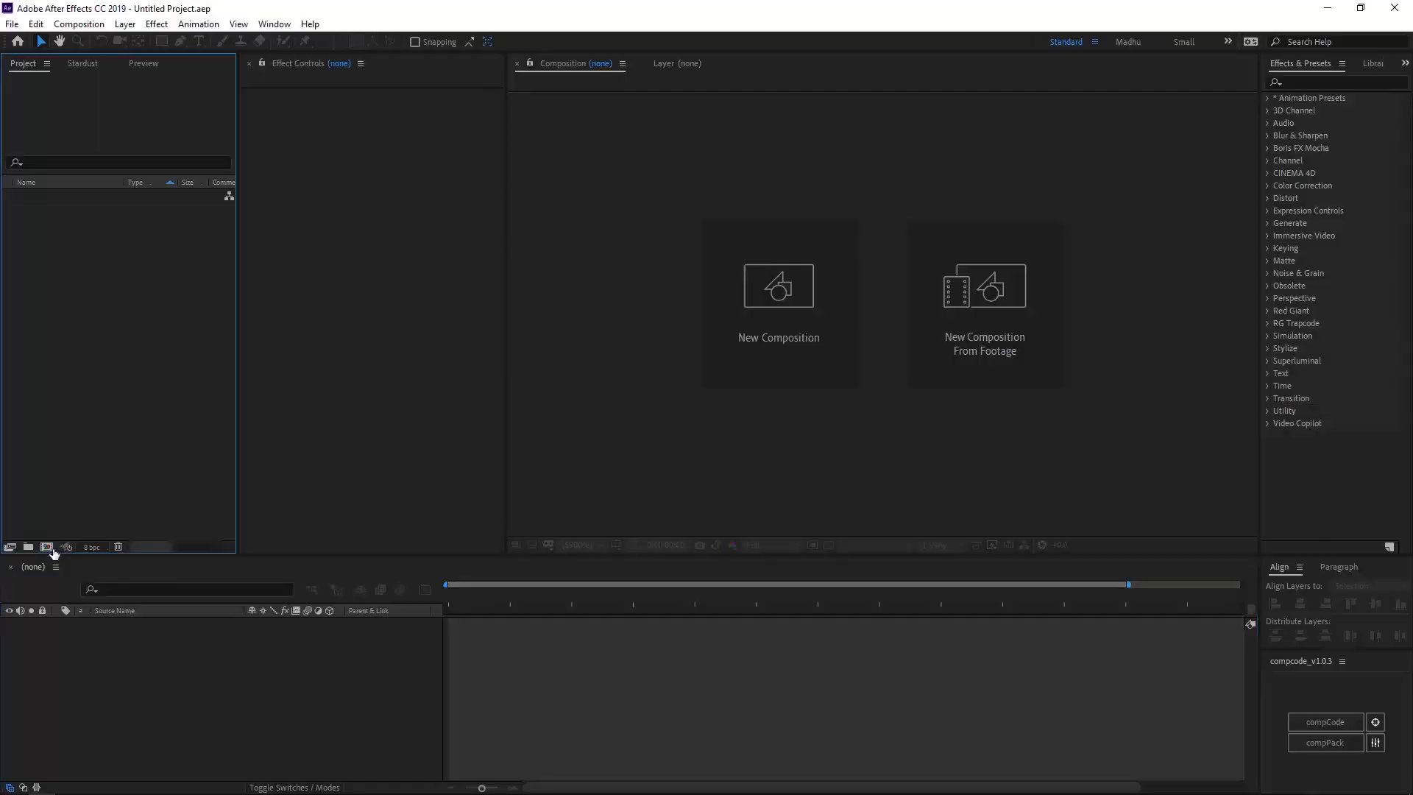
Create a new composition with the HDTV 1080 24 preset
click(48, 548)
click(361, 305)
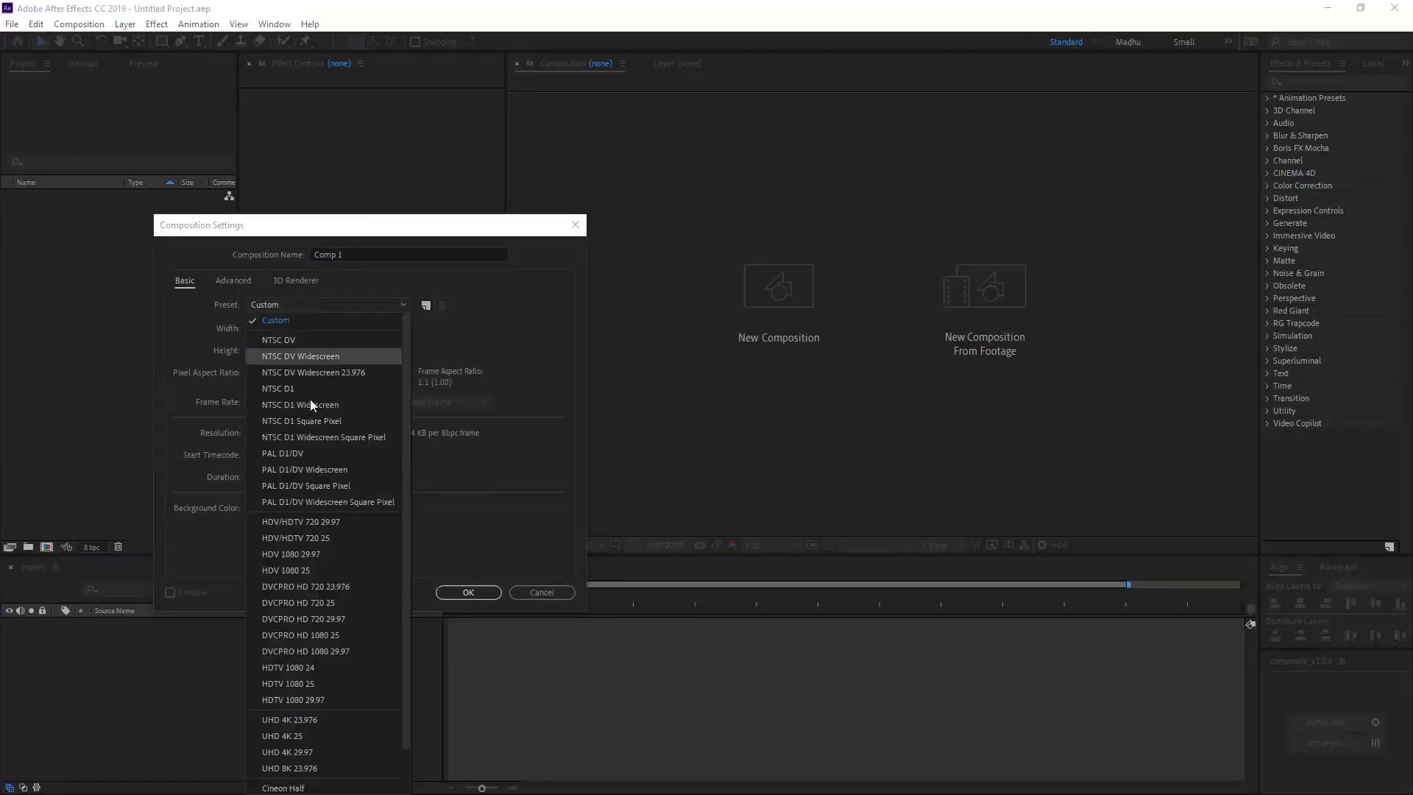
click(317, 667)
click(465, 597)
Add a comp-size black solid and apply the Superluminal Stardust effect to it
right_click(366, 665)
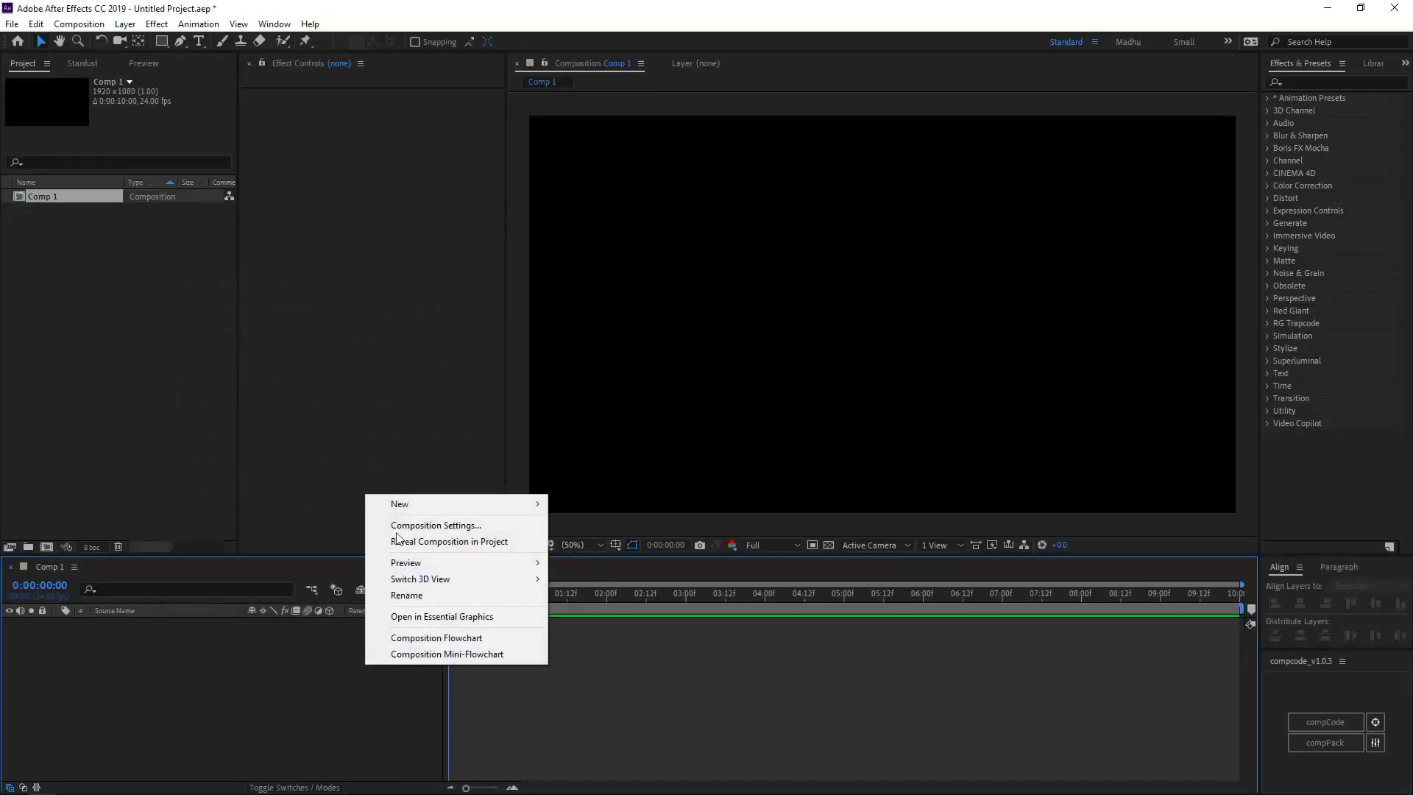
mouse_move(441, 501)
click(576, 541)
click(757, 527)
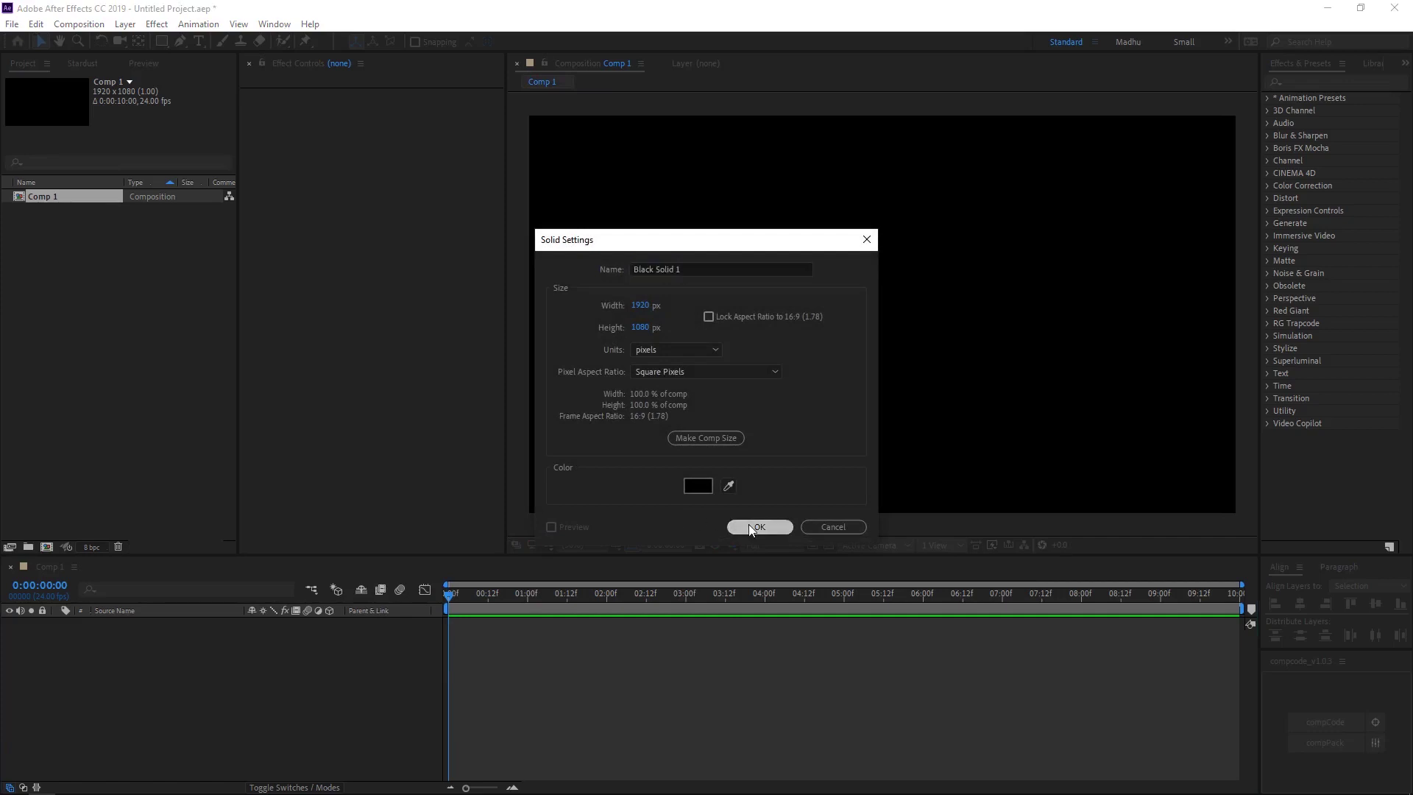
click(1267, 363)
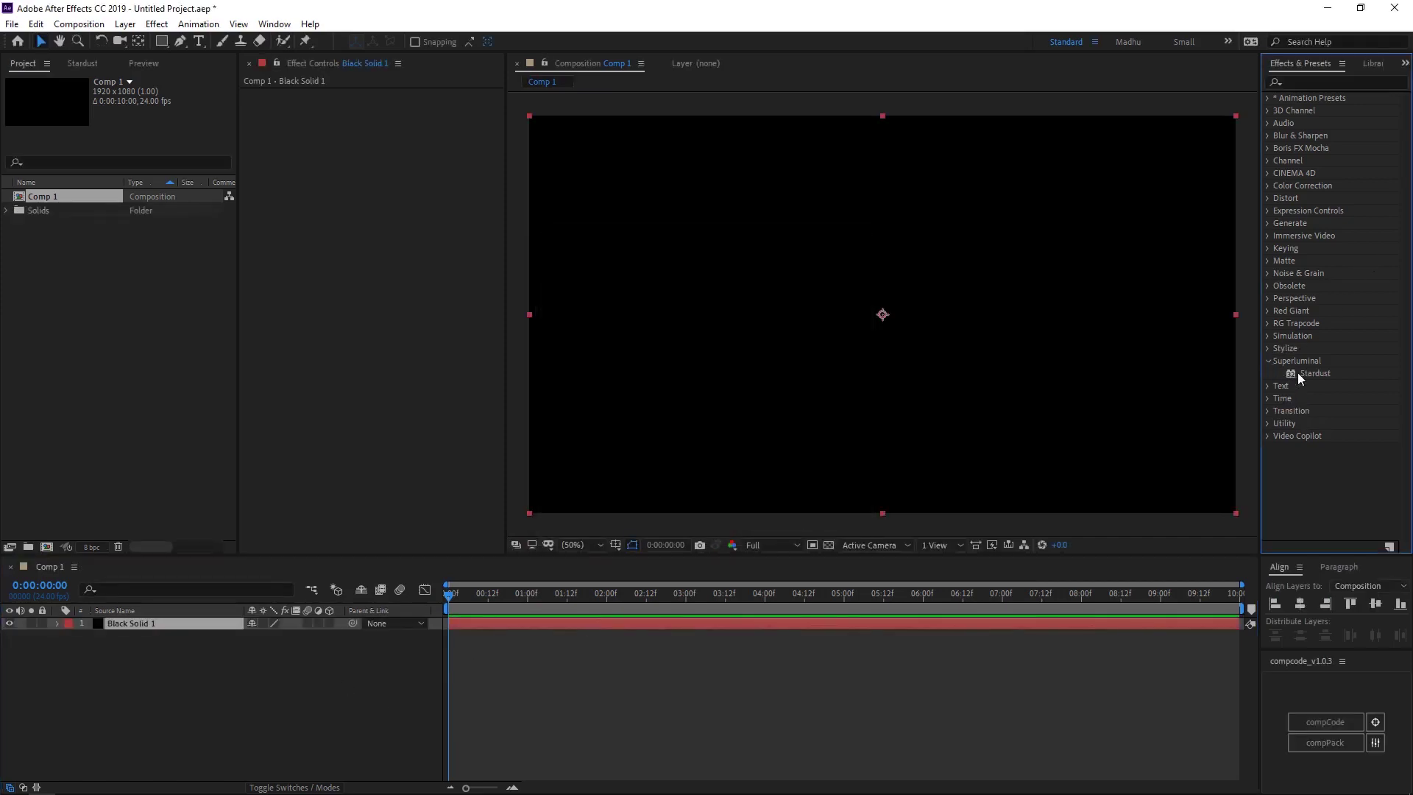
drag(1300, 377, 984, 385)
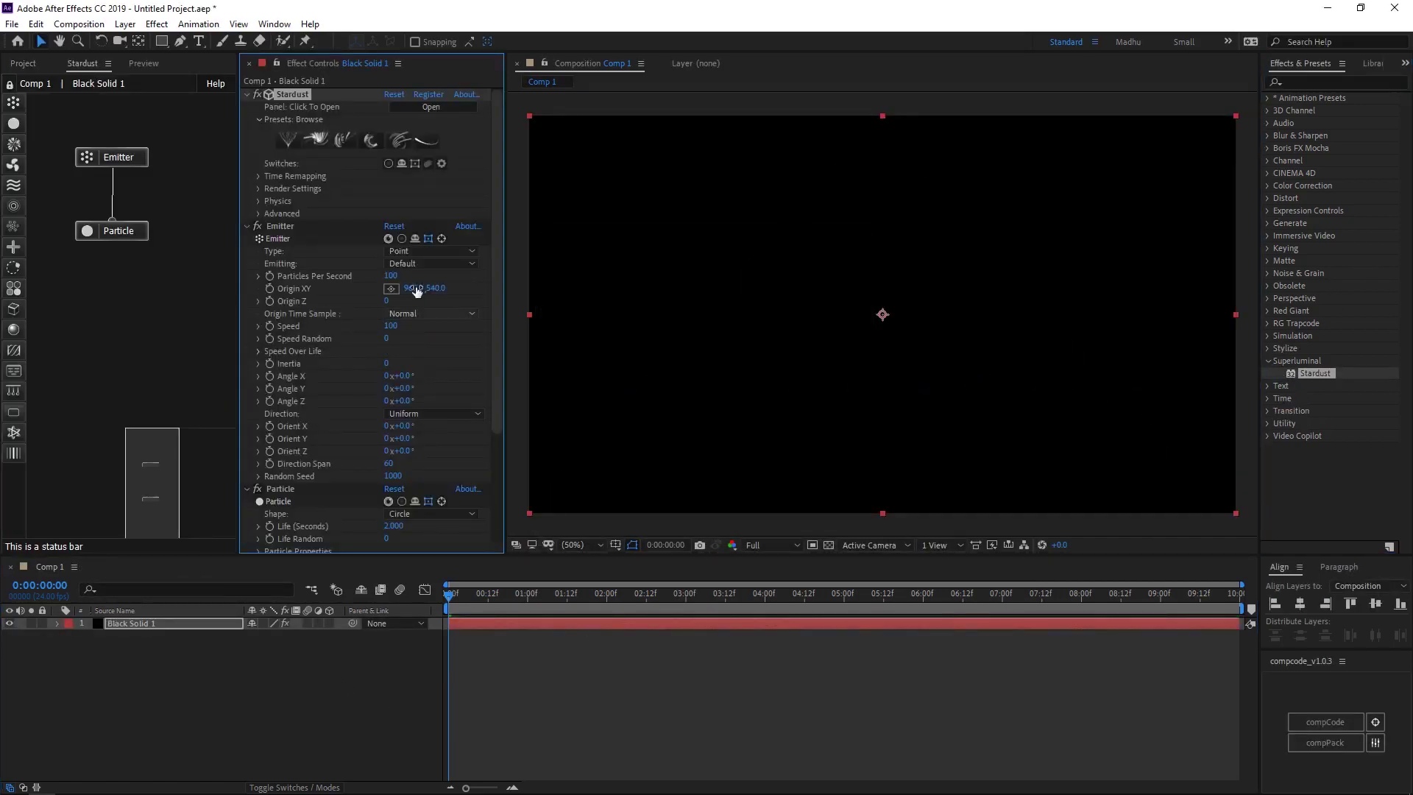
Make the Stardust emitter a Box with Size X 1030 and move its origin to Y 1057
click(431, 251)
click(412, 280)
drag(391, 375, 438, 380)
click(494, 595)
key(space)
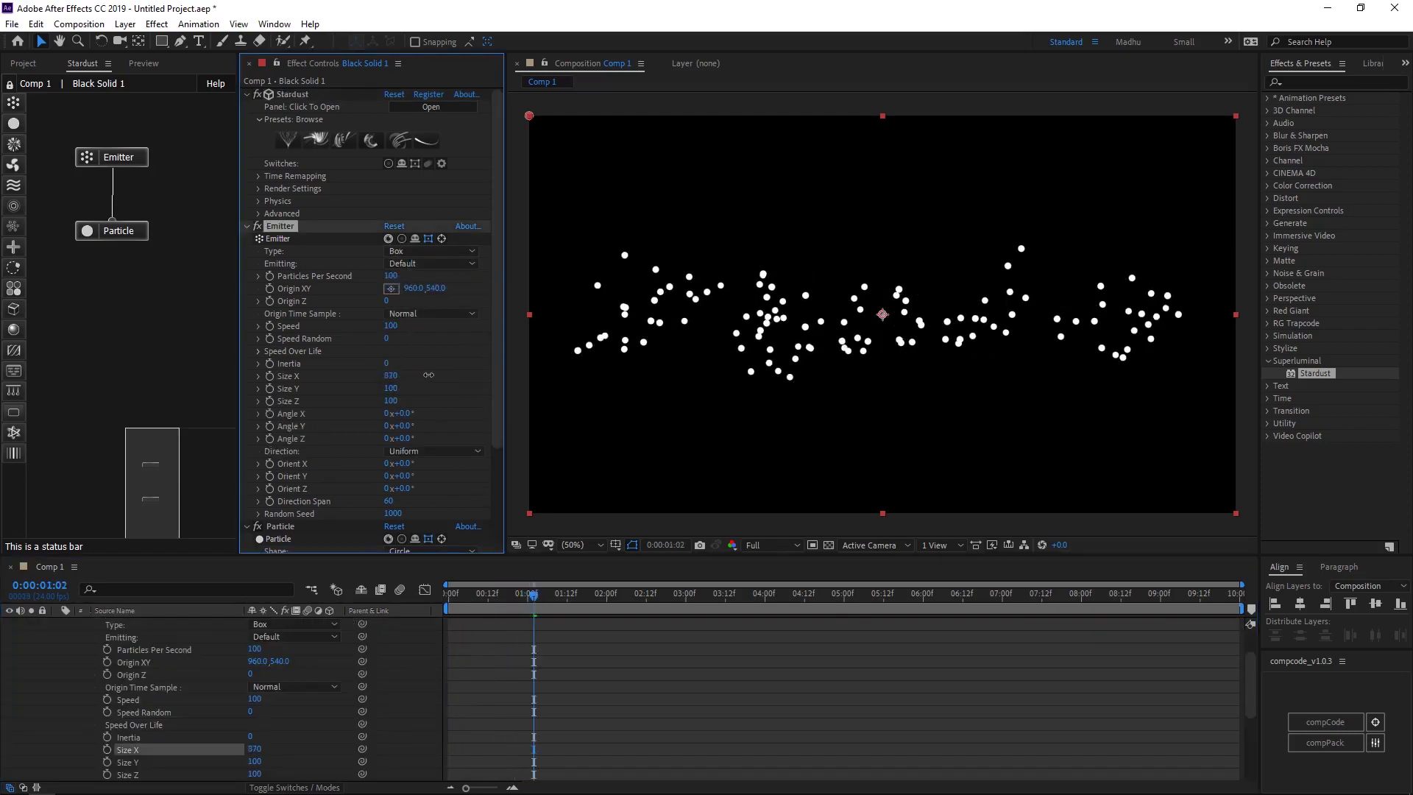
drag(440, 288, 817, 284)
click(496, 503)
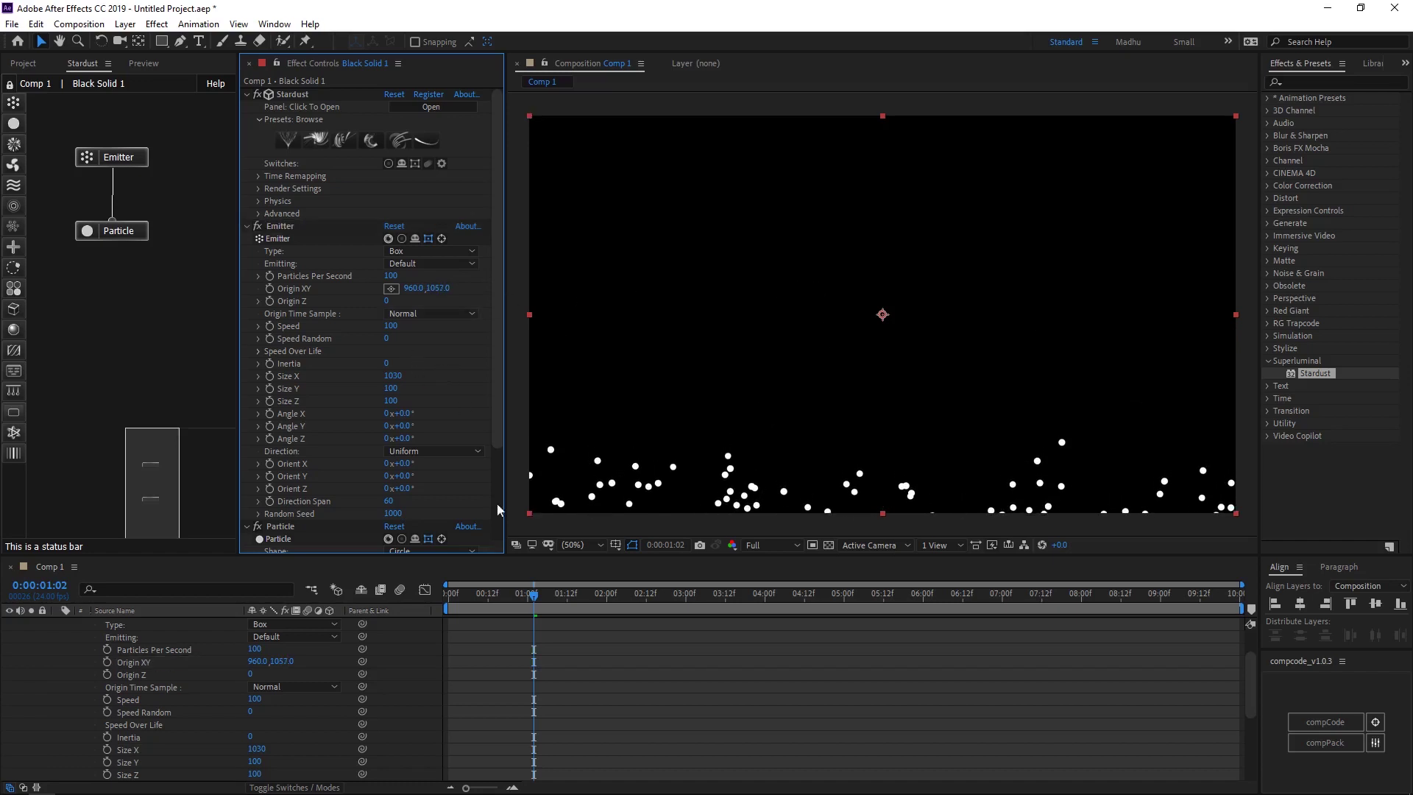
Attach a Force node below the Particle node and set its Gravity to -62
drag(537, 605, 577, 611)
scroll(346, 409, down, 2)
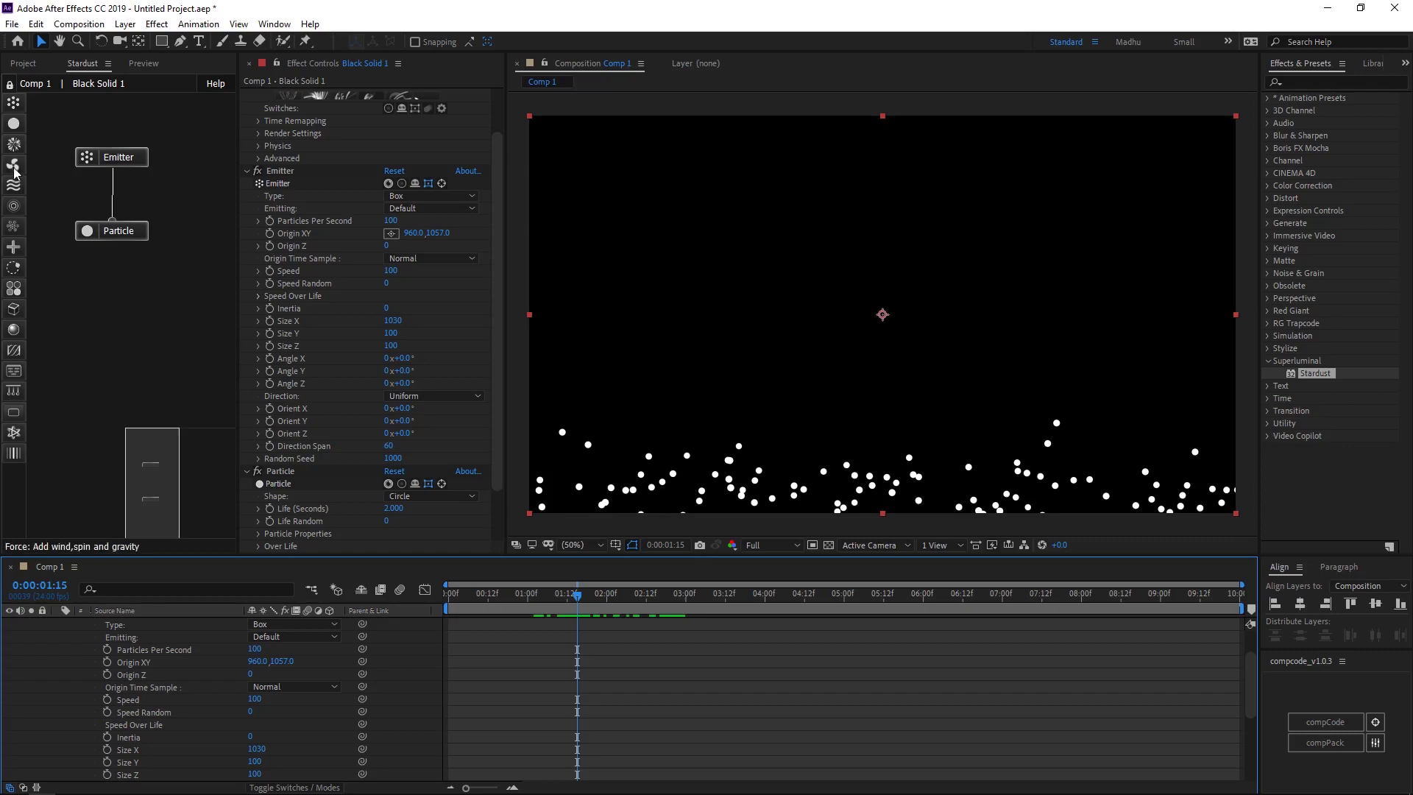
drag(14, 172, 112, 293)
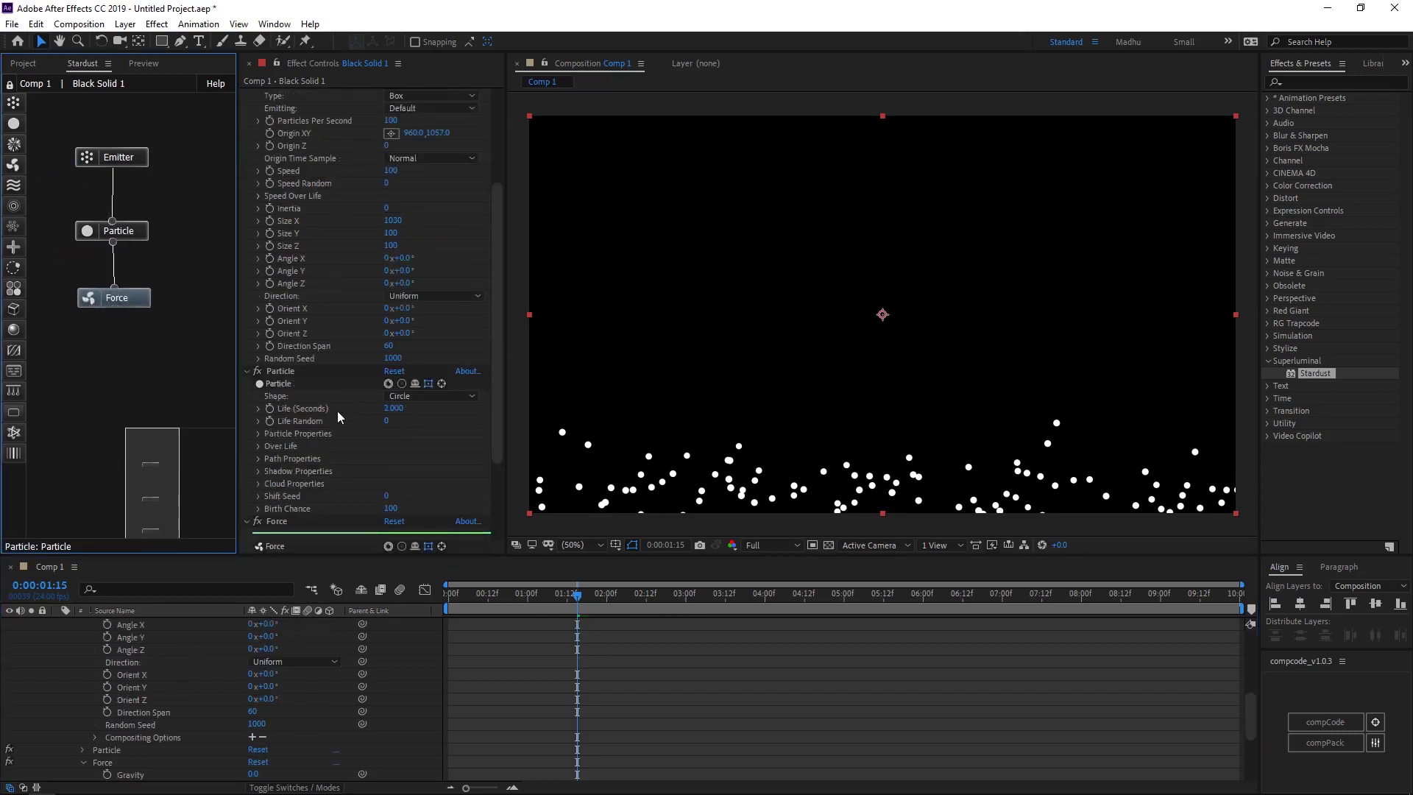
scroll(338, 411, down, 4)
drag(388, 451, 348, 460)
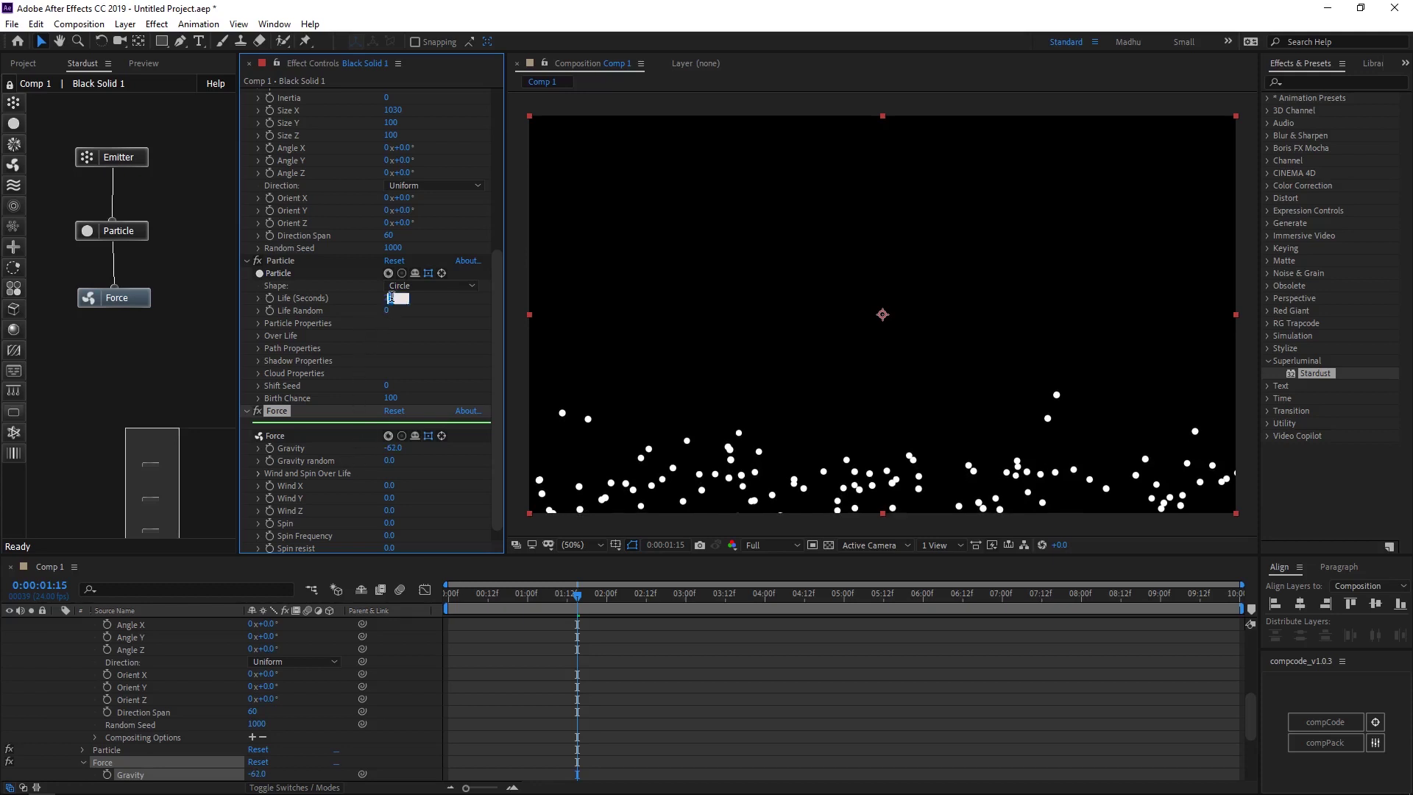
Set the particle life to 5 seconds with Life Random 67, and preview the animation
key(Return)
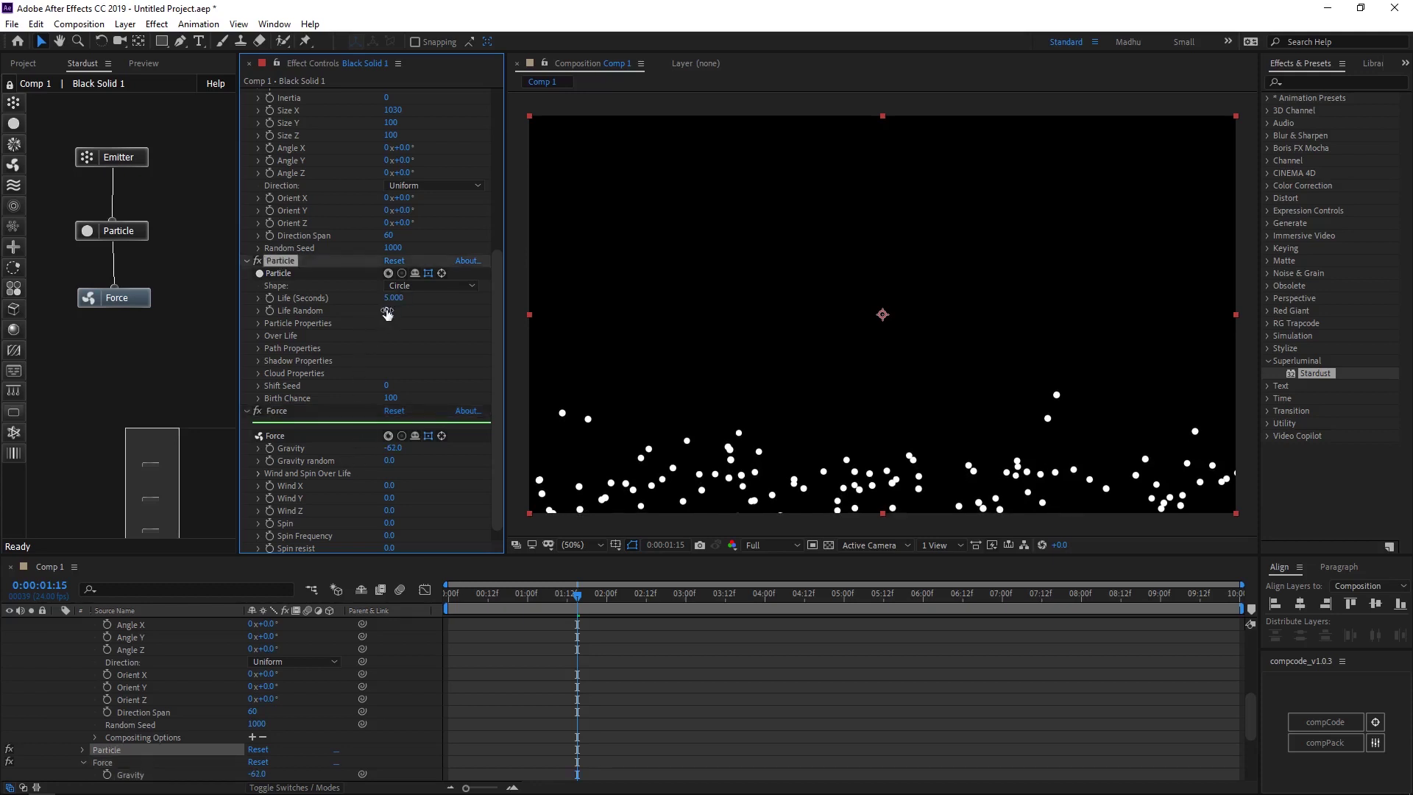
key(space)
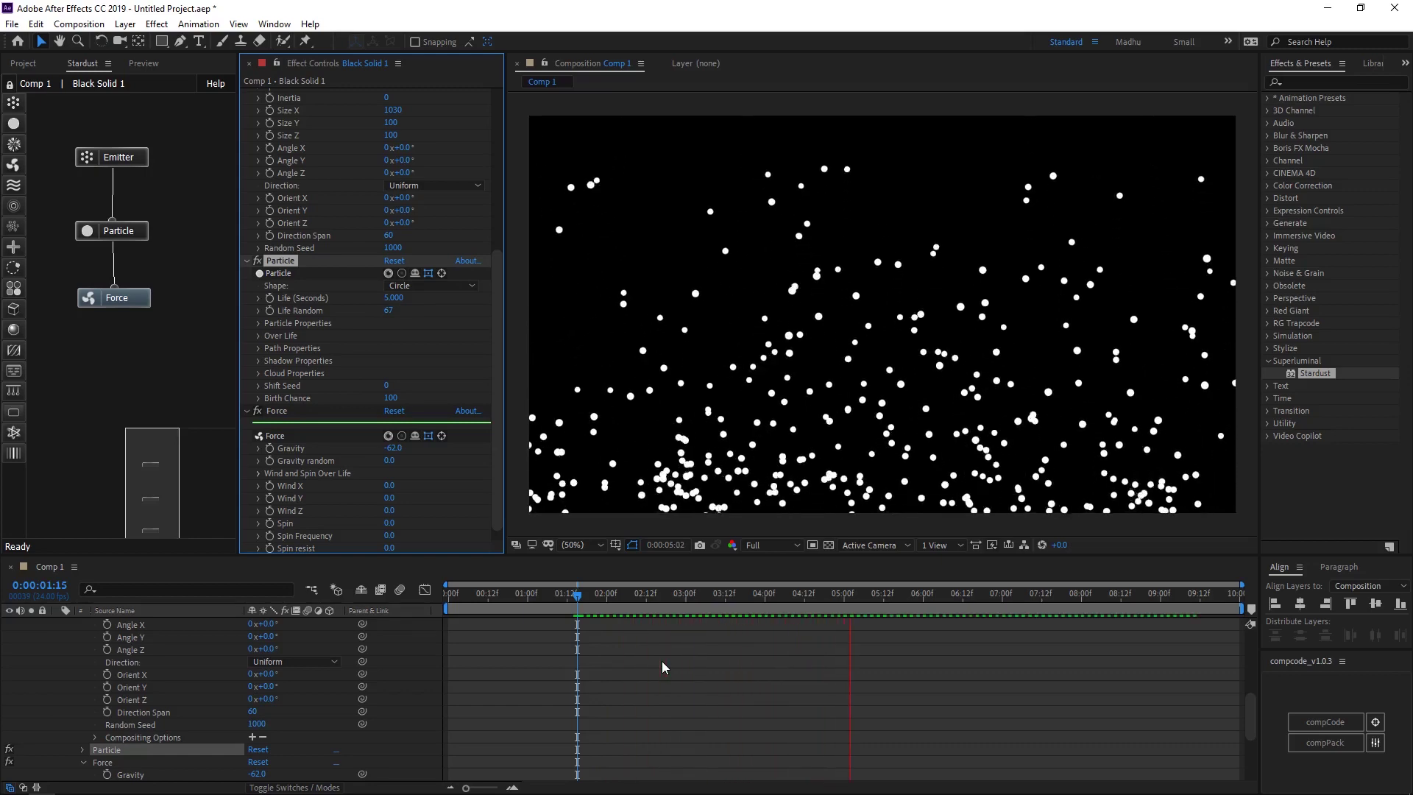
key(space)
Shorten the particle life to 3 seconds and preview the animation again from near the start
text(4)
key(Return)
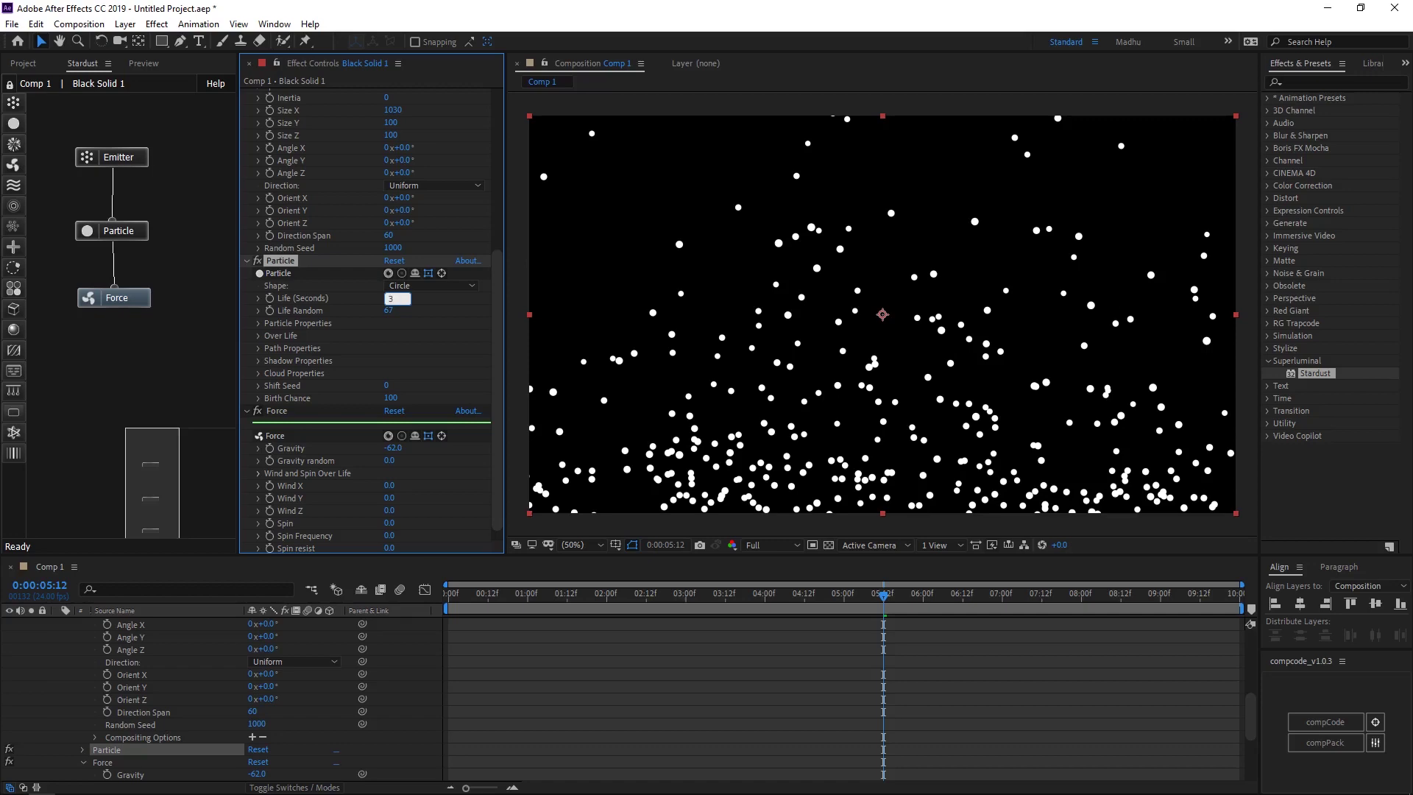
text(3)
key(Return)
key(space)
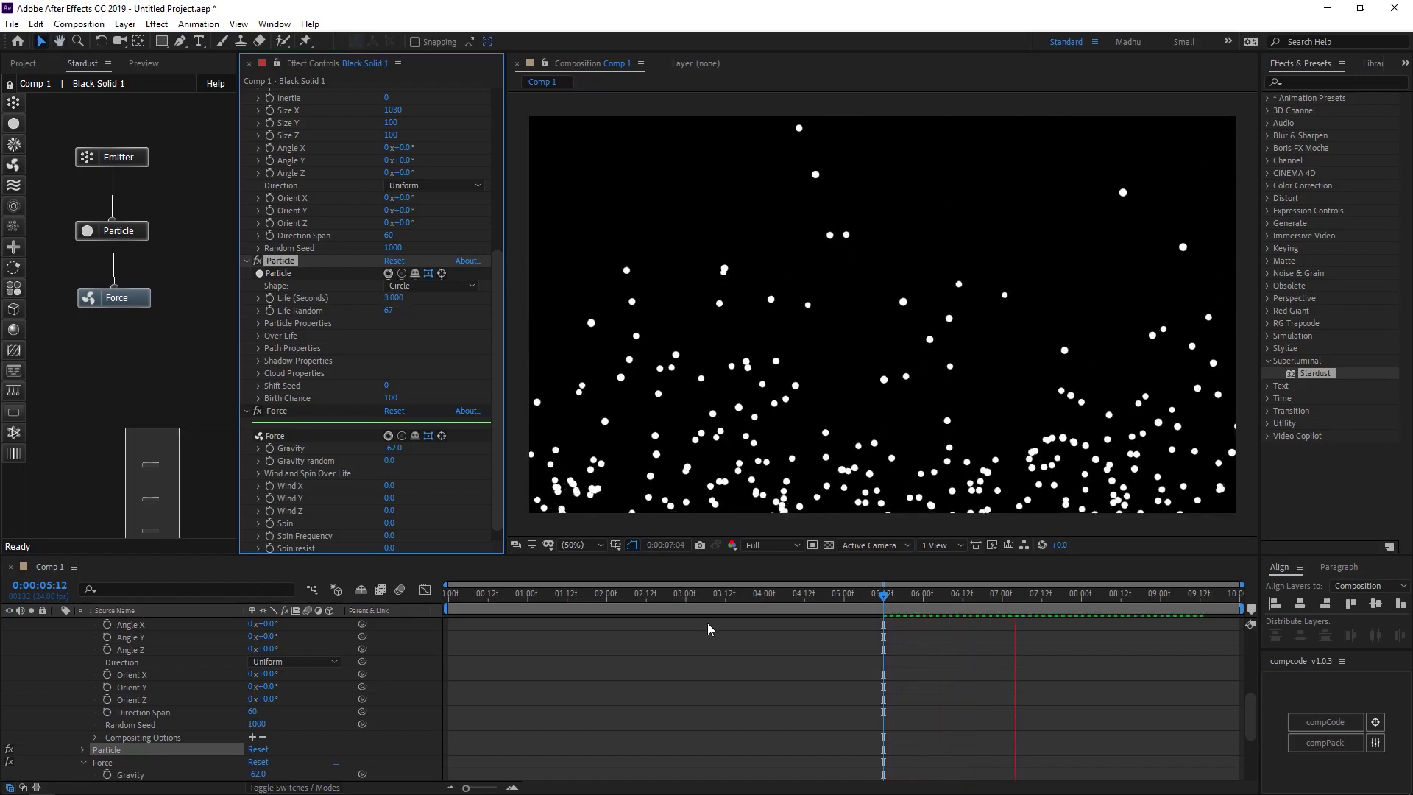
drag(764, 596, 515, 598)
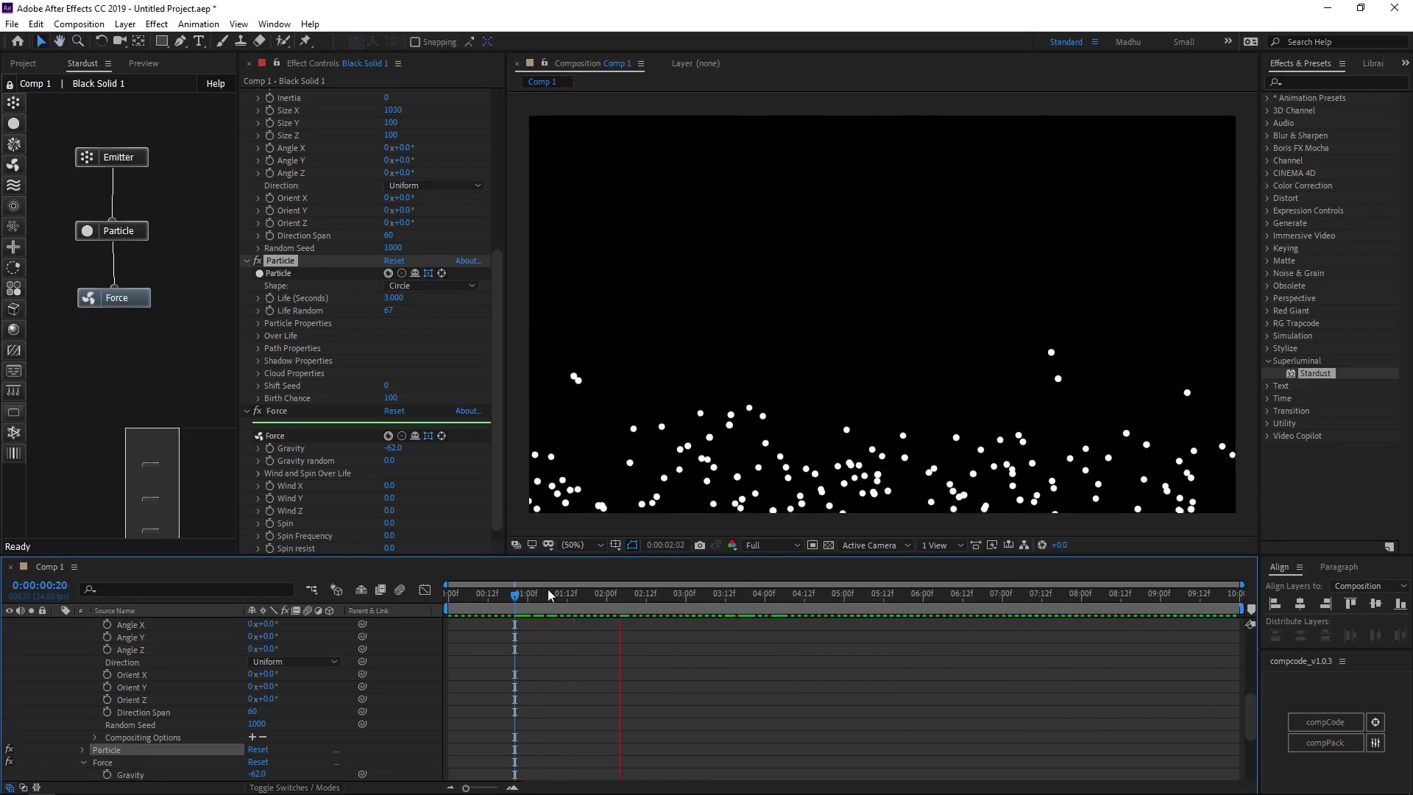
Vary the particles by setting Size Random to 70 and Opacity Random to 74
click(260, 323)
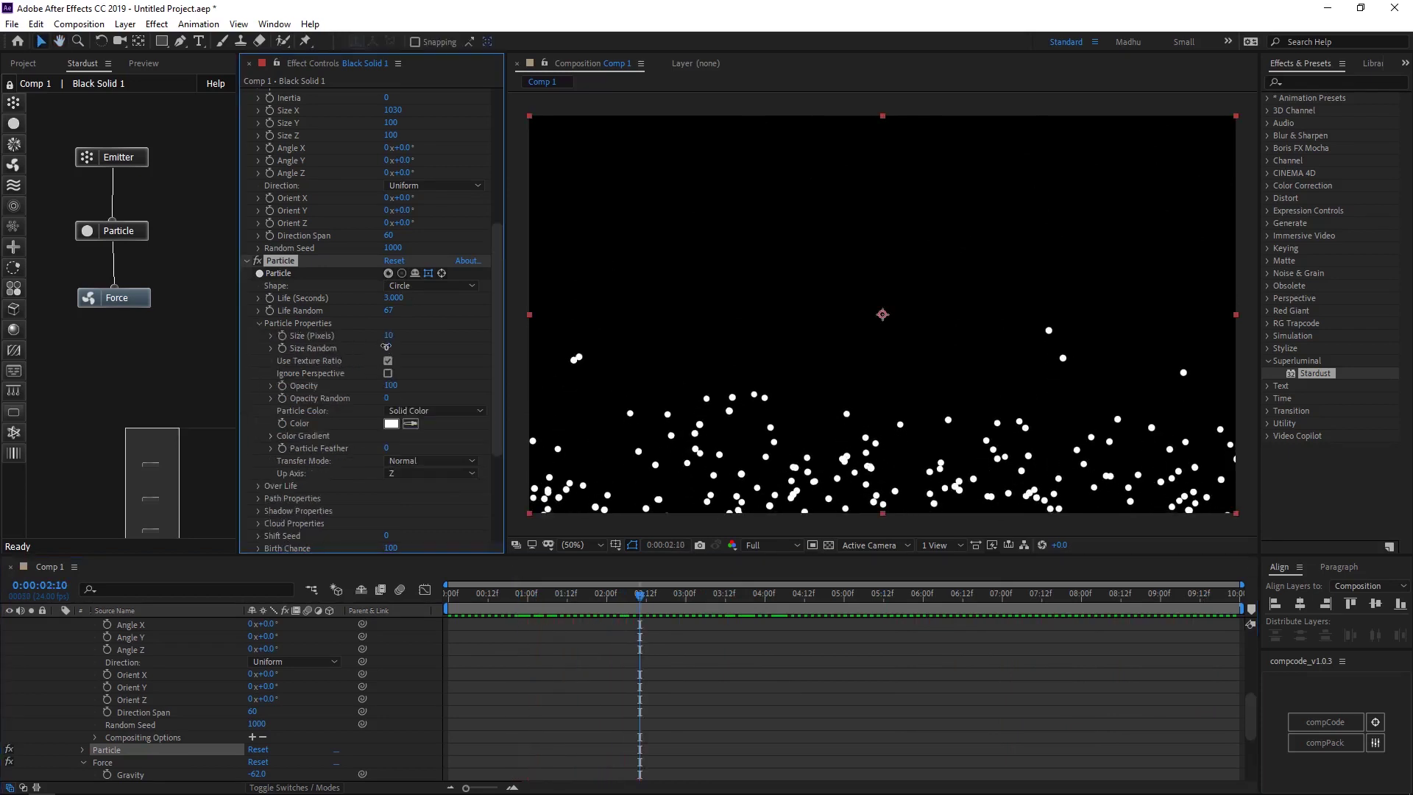
drag(386, 346, 437, 344)
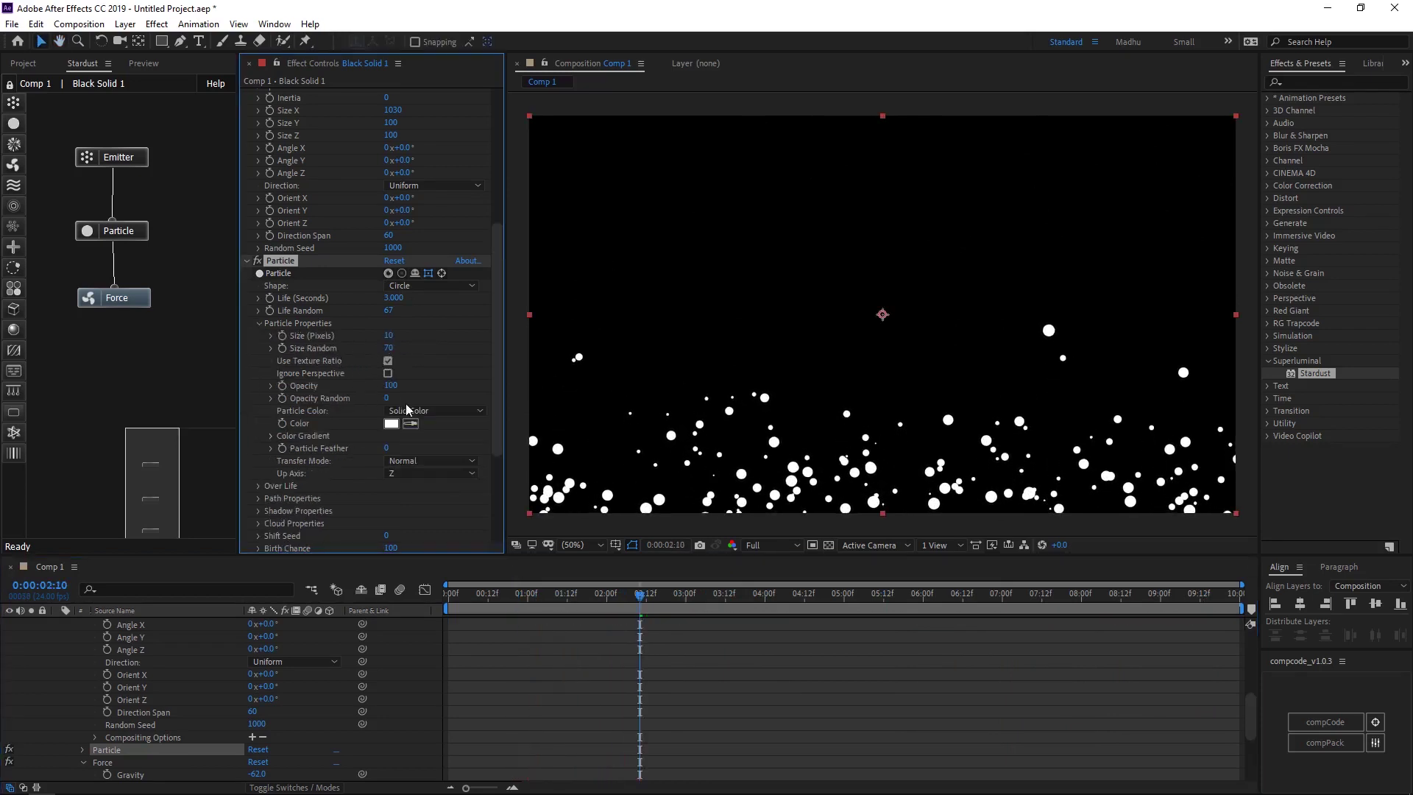
drag(385, 400, 441, 395)
Apply the Bezier curve preset that fades particles in and out to their Opacity over life
scroll(357, 409, down, 2)
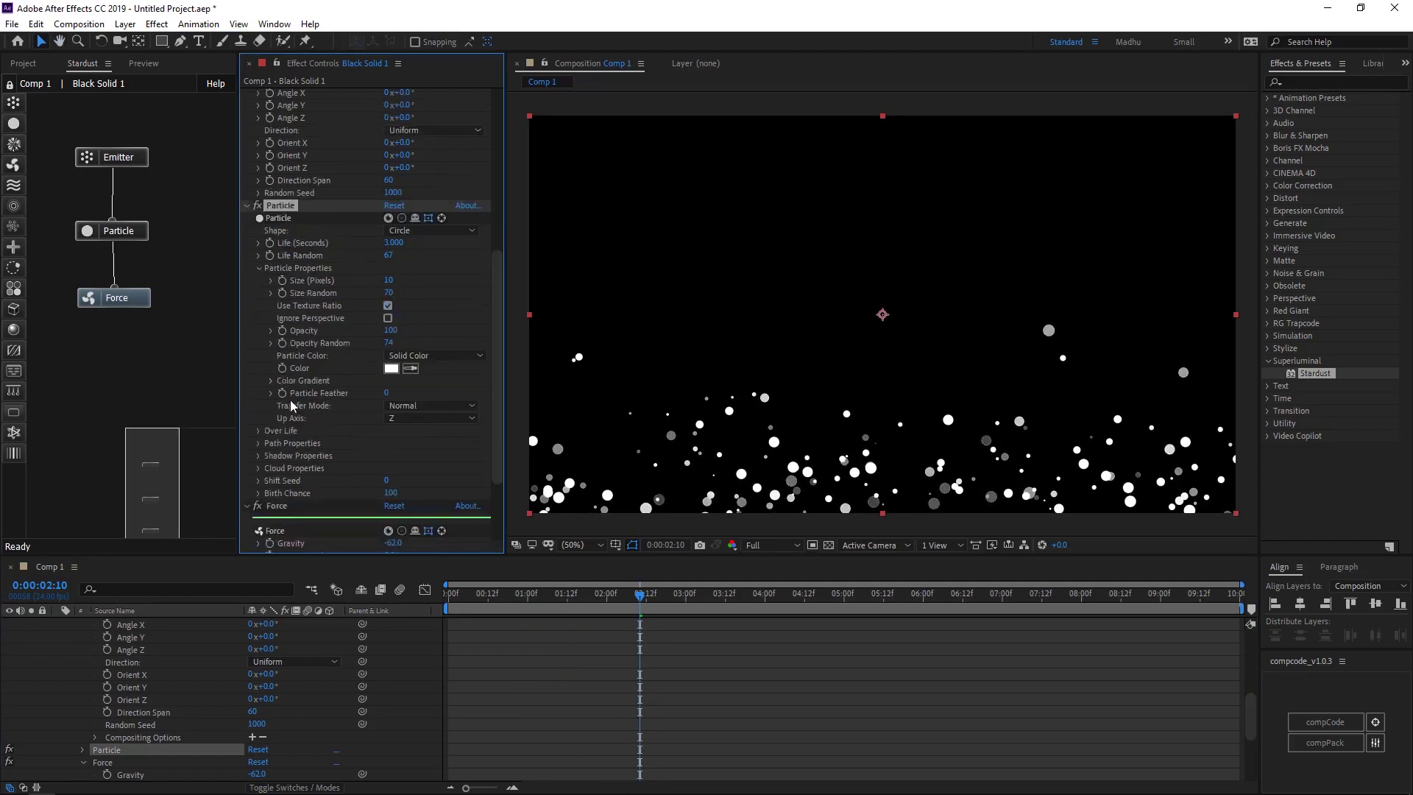
scroll(271, 418, down, 2)
click(259, 376)
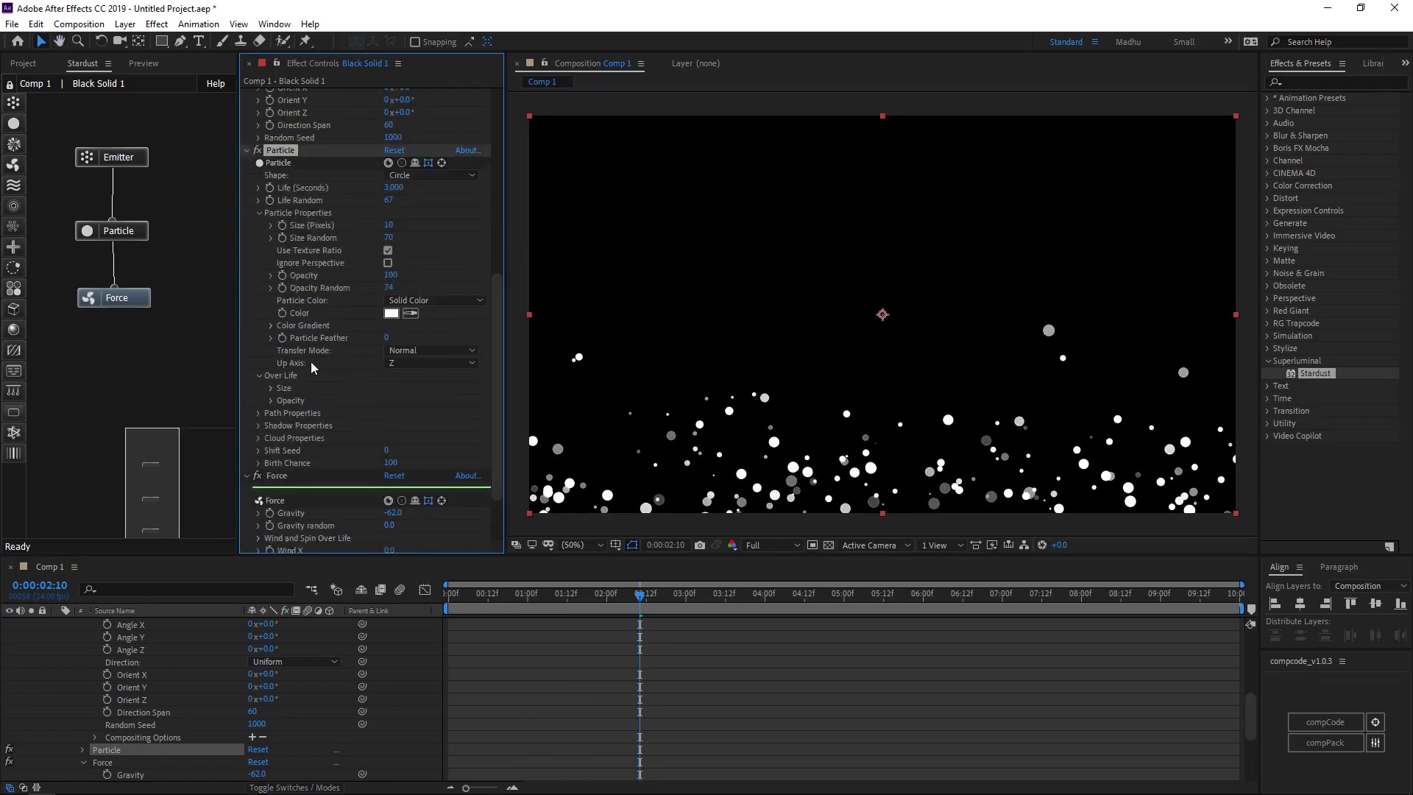
scroll(311, 361, down, 2)
click(271, 332)
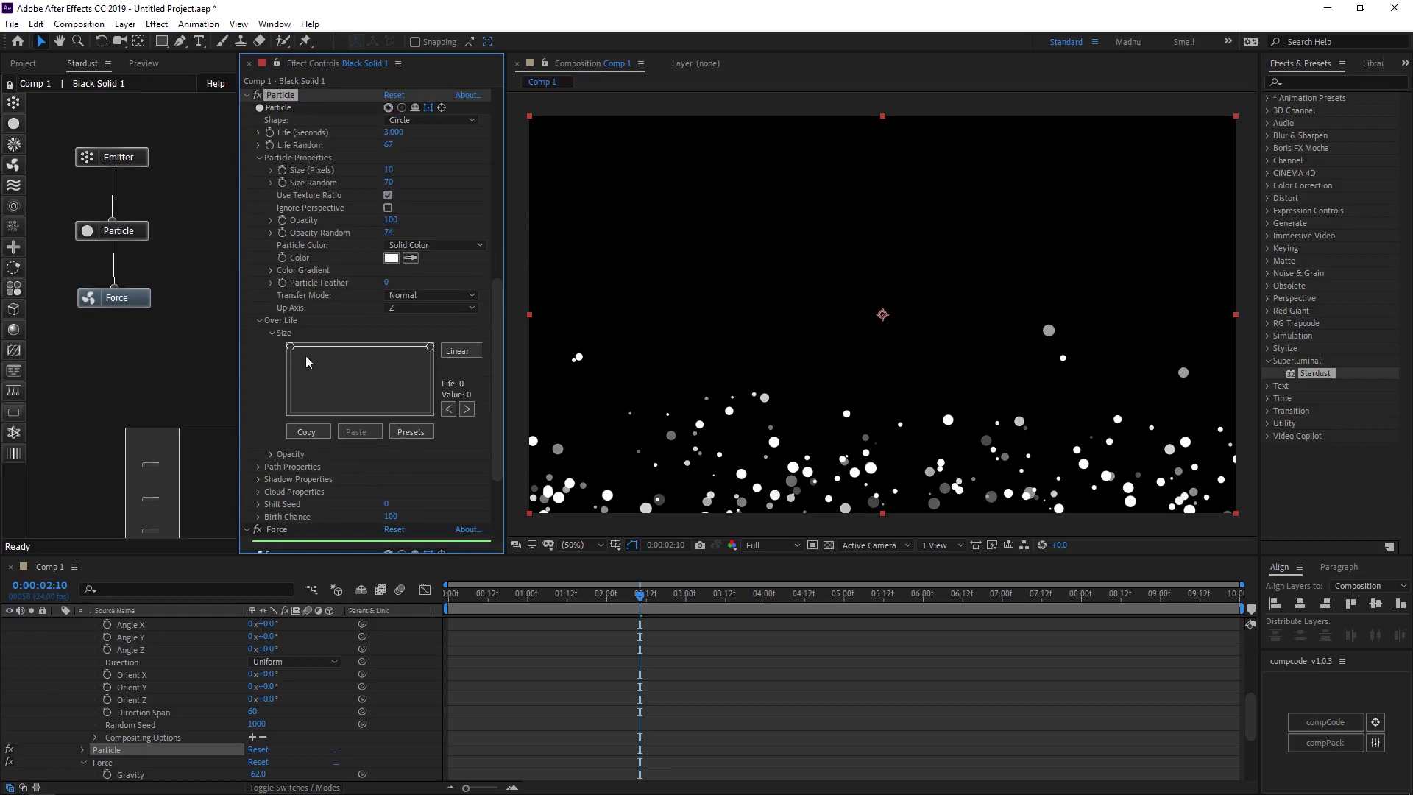
click(272, 333)
click(272, 345)
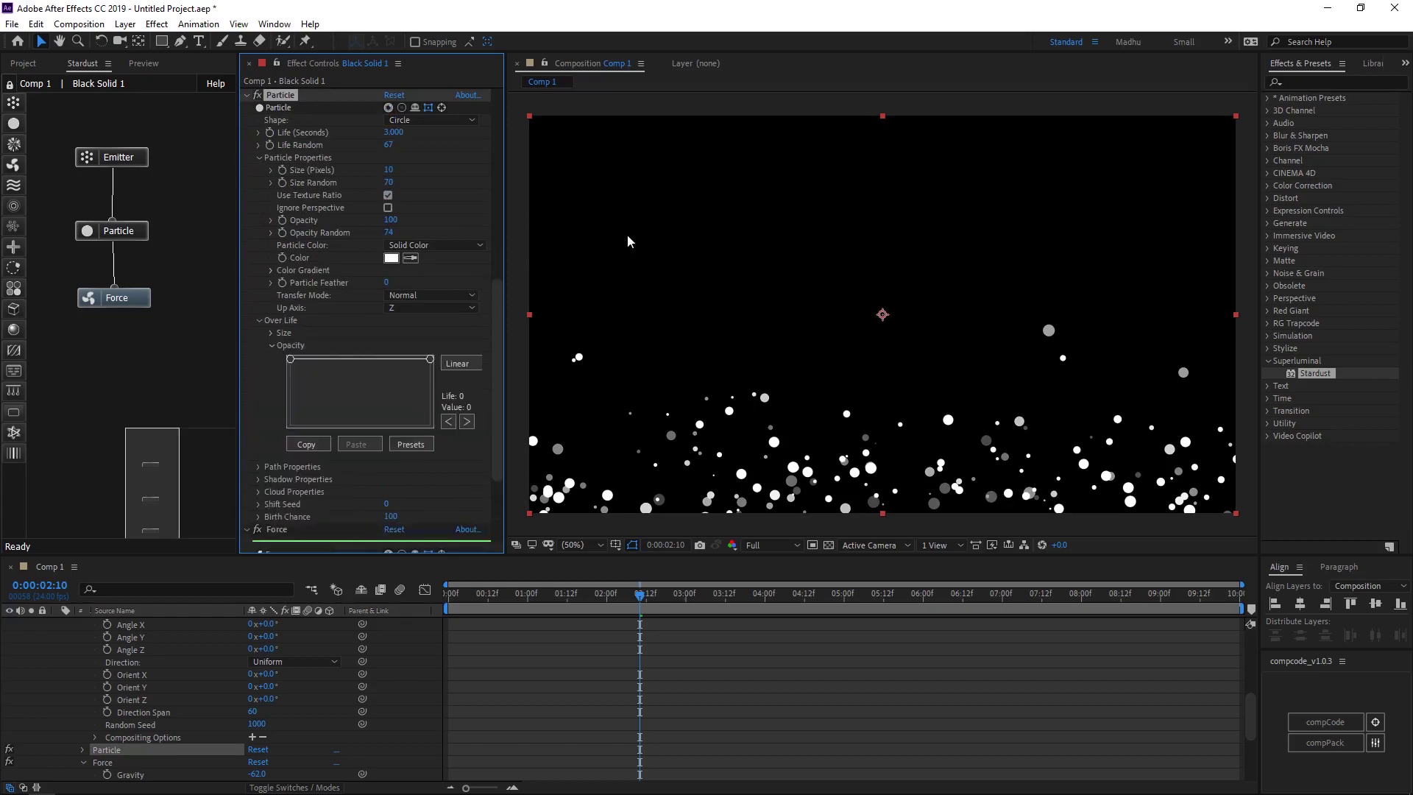
click(411, 444)
click(700, 205)
click(1053, 662)
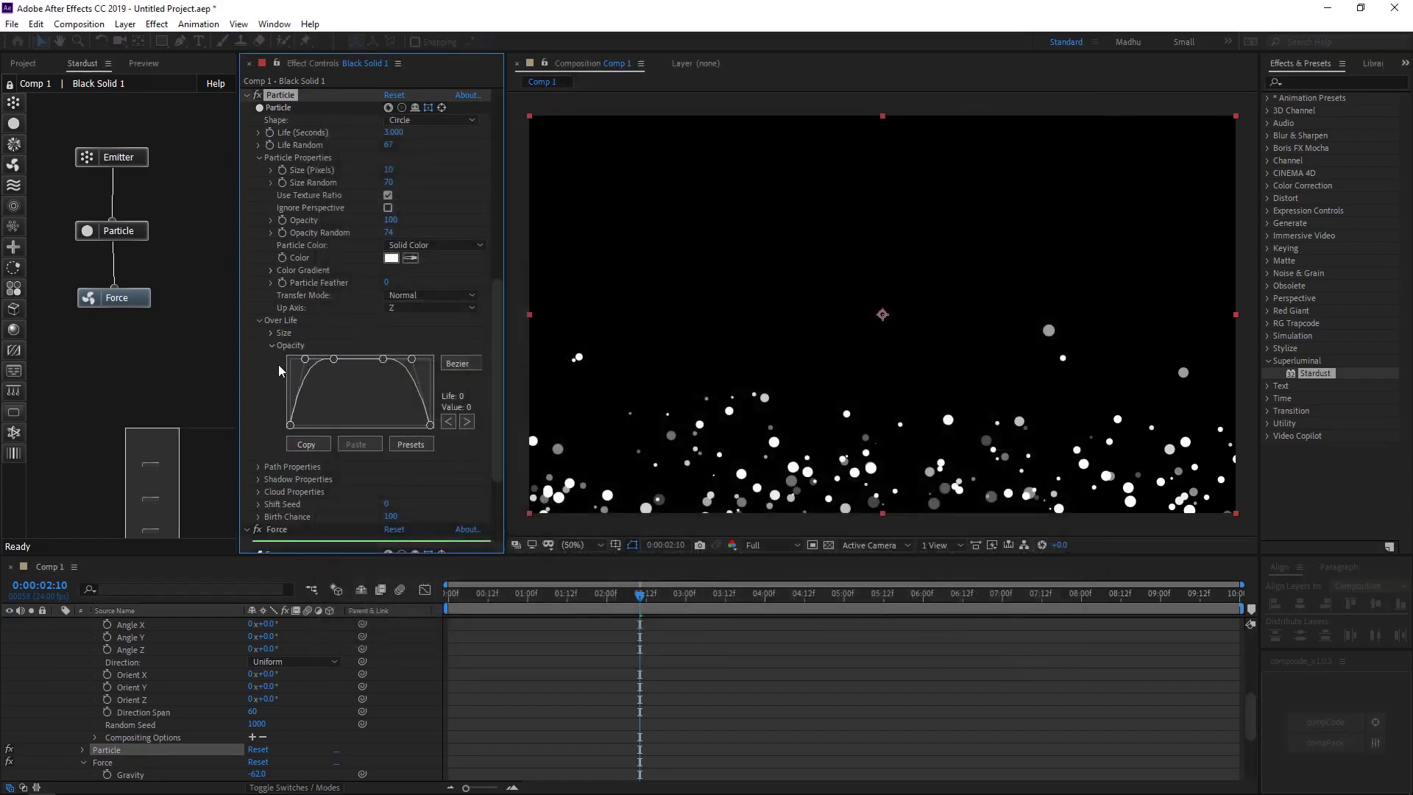
click(271, 345)
click(139, 302)
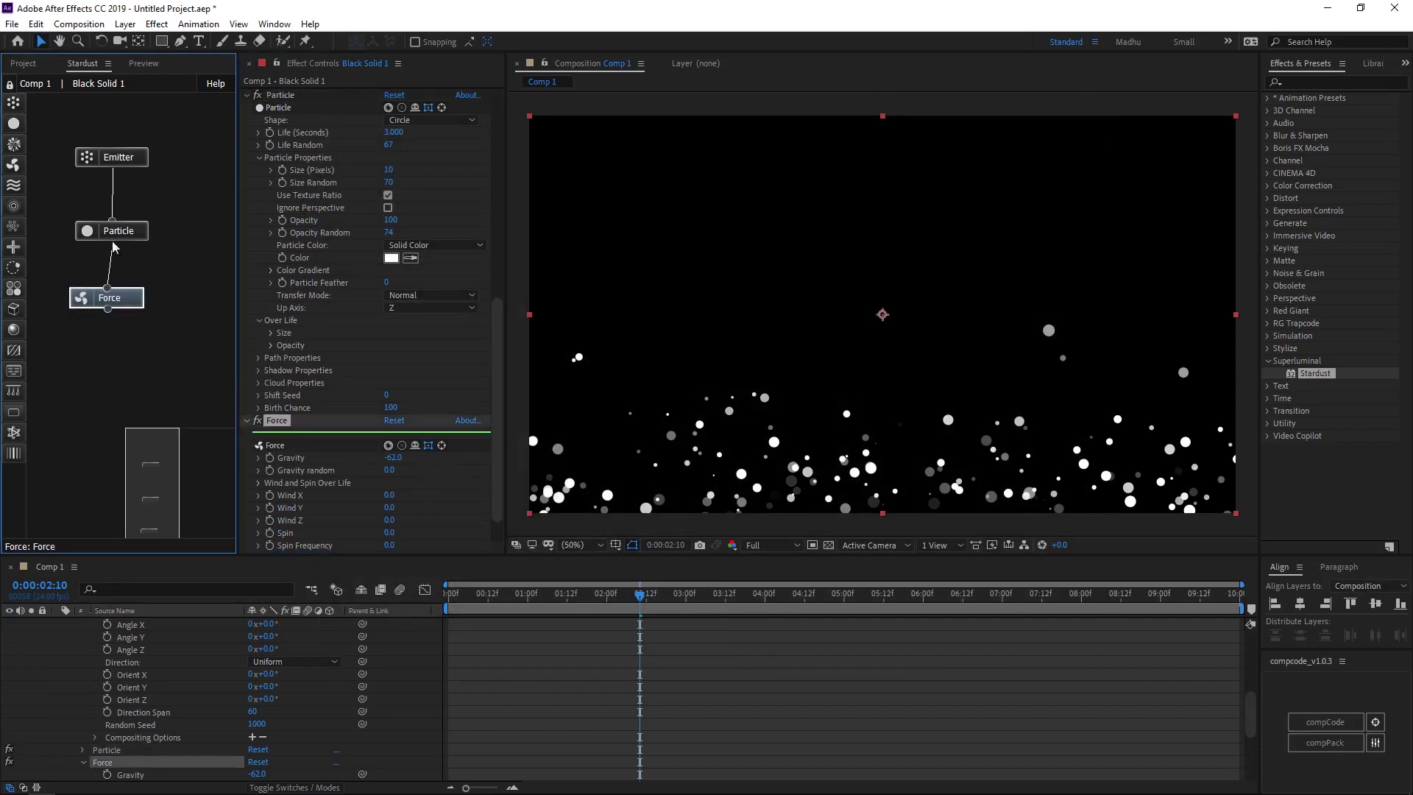
Import the Roses.mov footage into the project
click(23, 64)
click(82, 283)
double_click(81, 284)
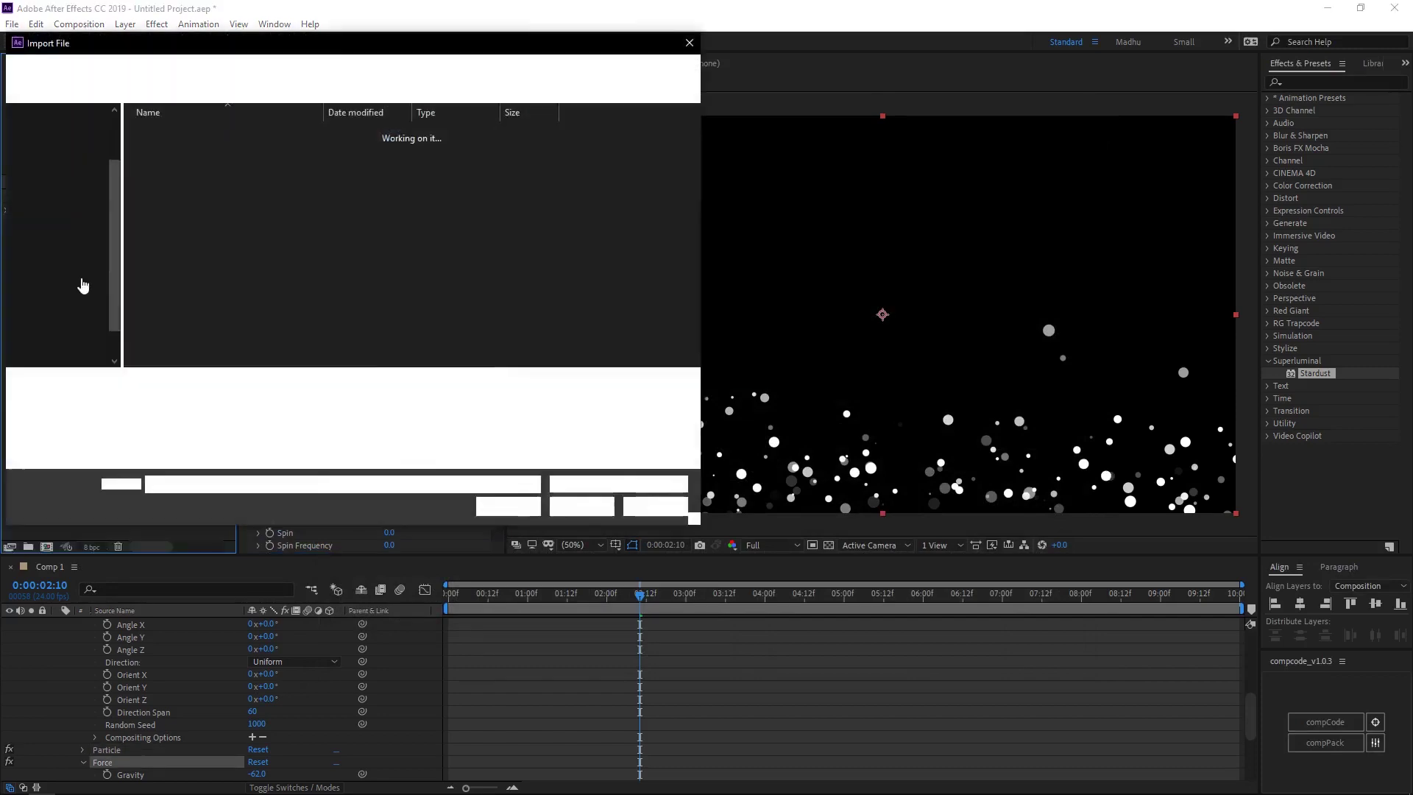
double_click(181, 183)
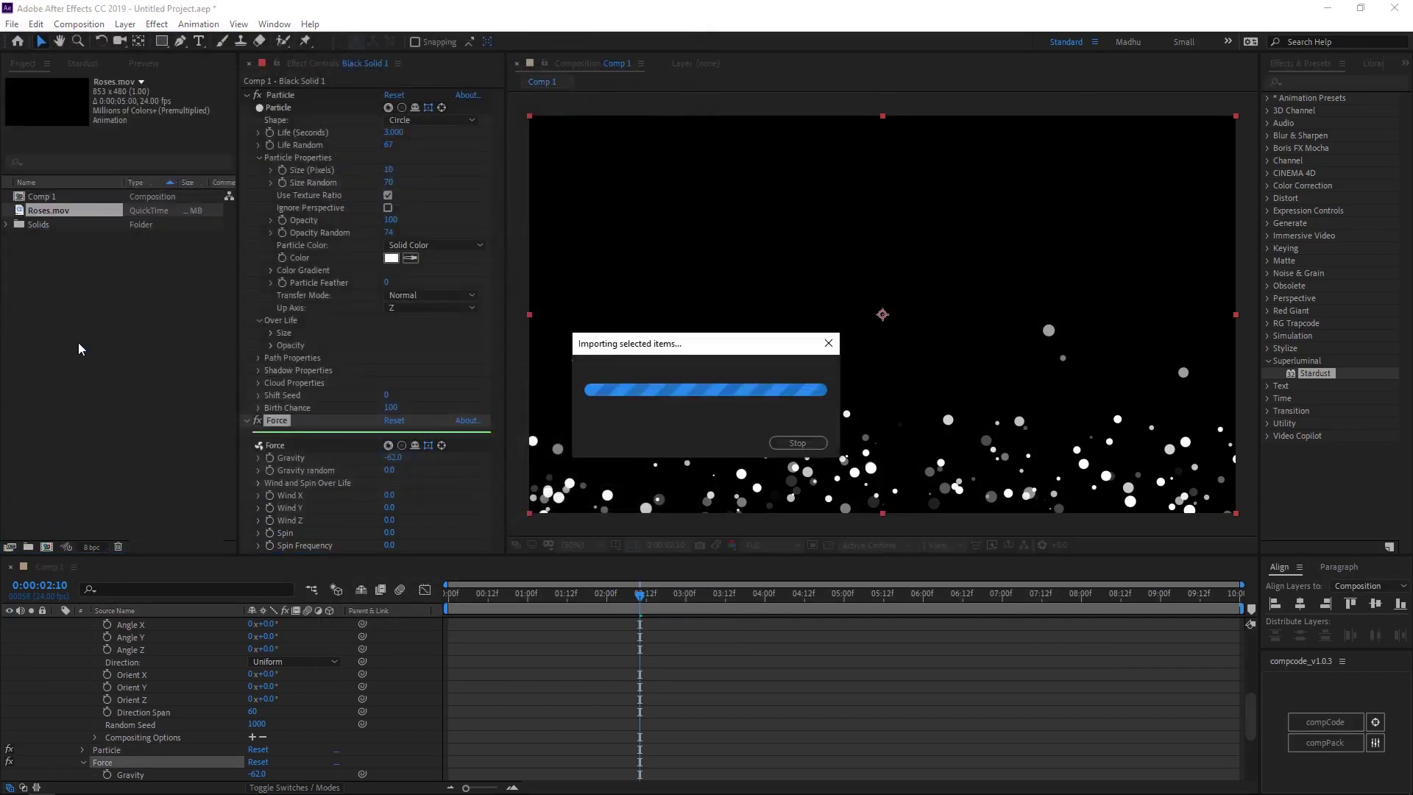
click(78, 342)
Create a new composition named Rose, 250 px wide and 250 px high
click(46, 547)
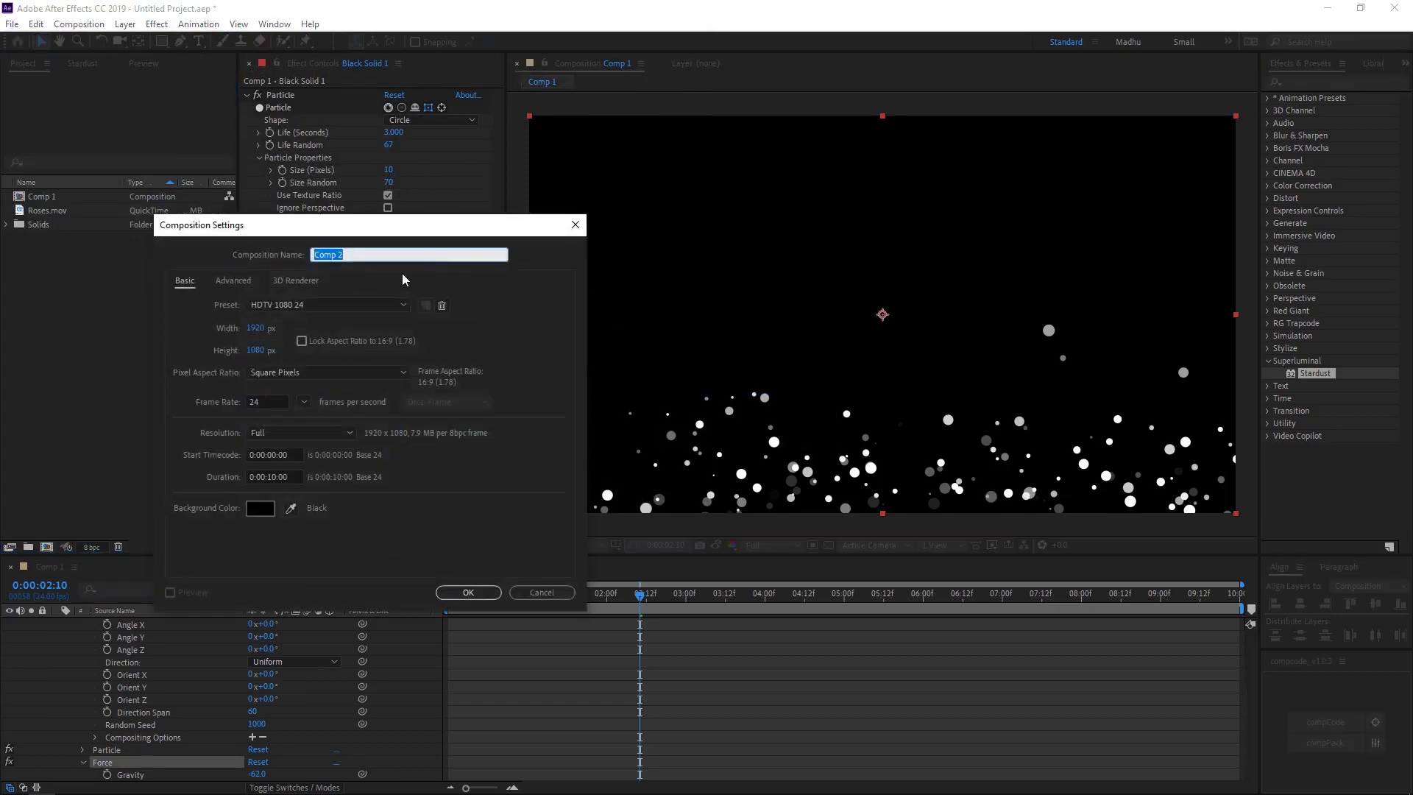
text(Rosae)
click(480, 295)
text(250)
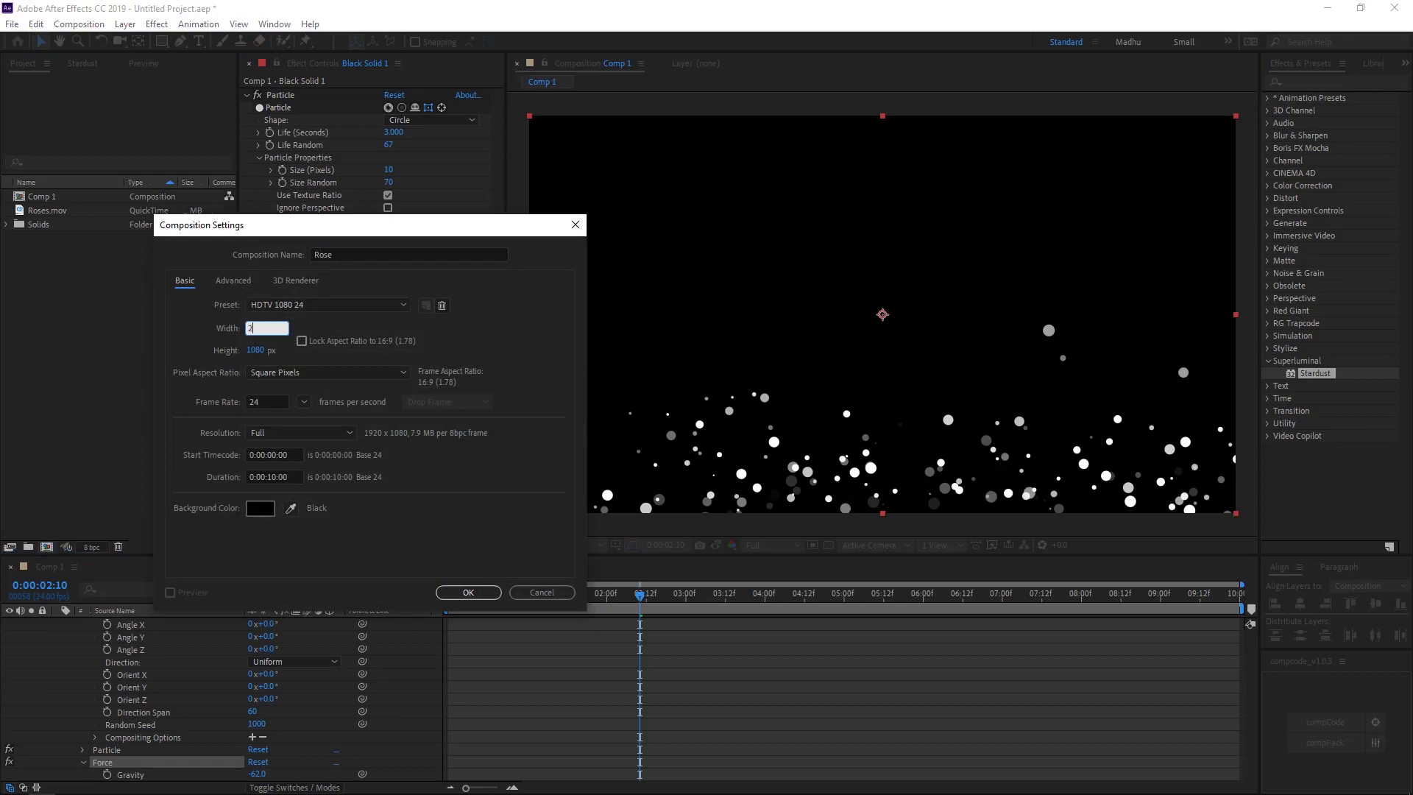
key(Tab)
text(250)
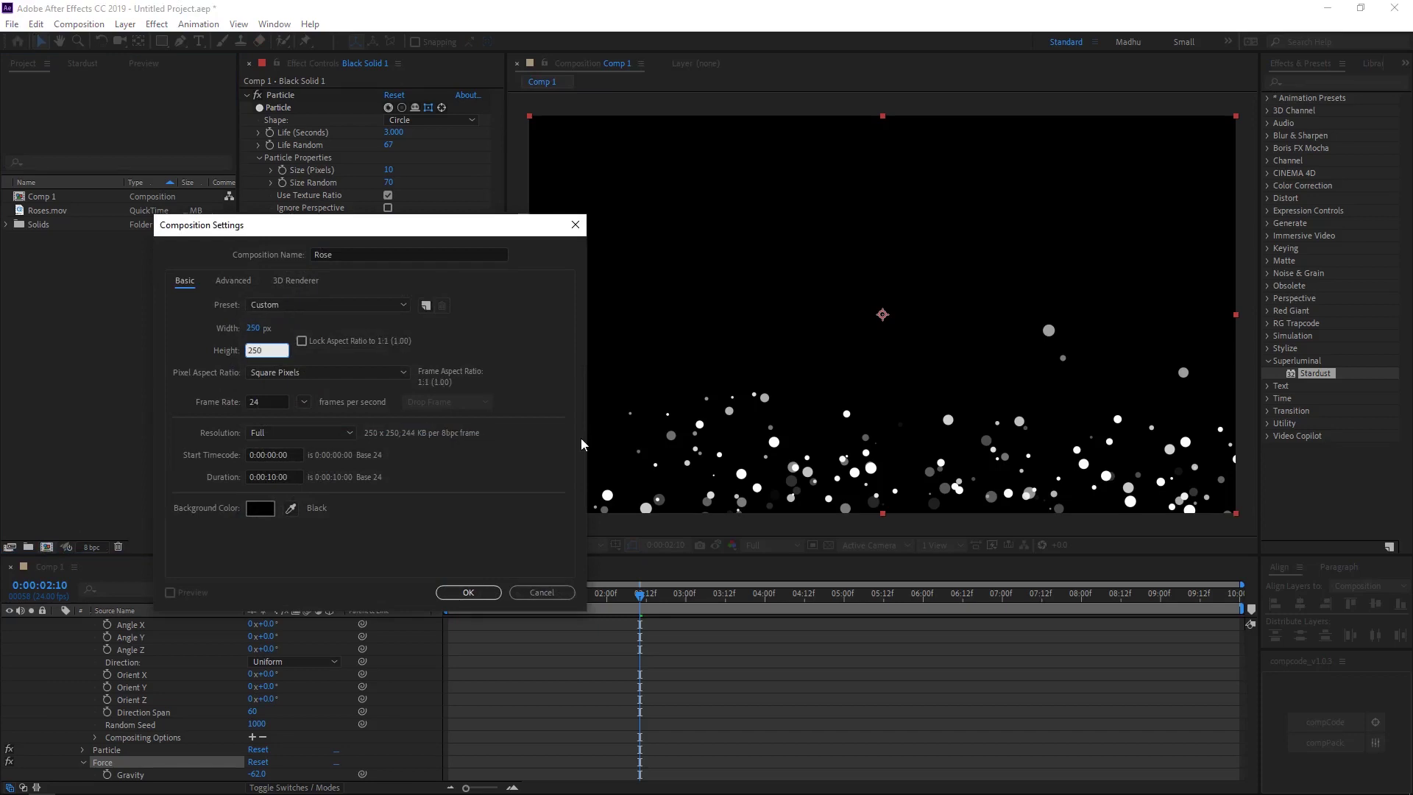
click(470, 592)
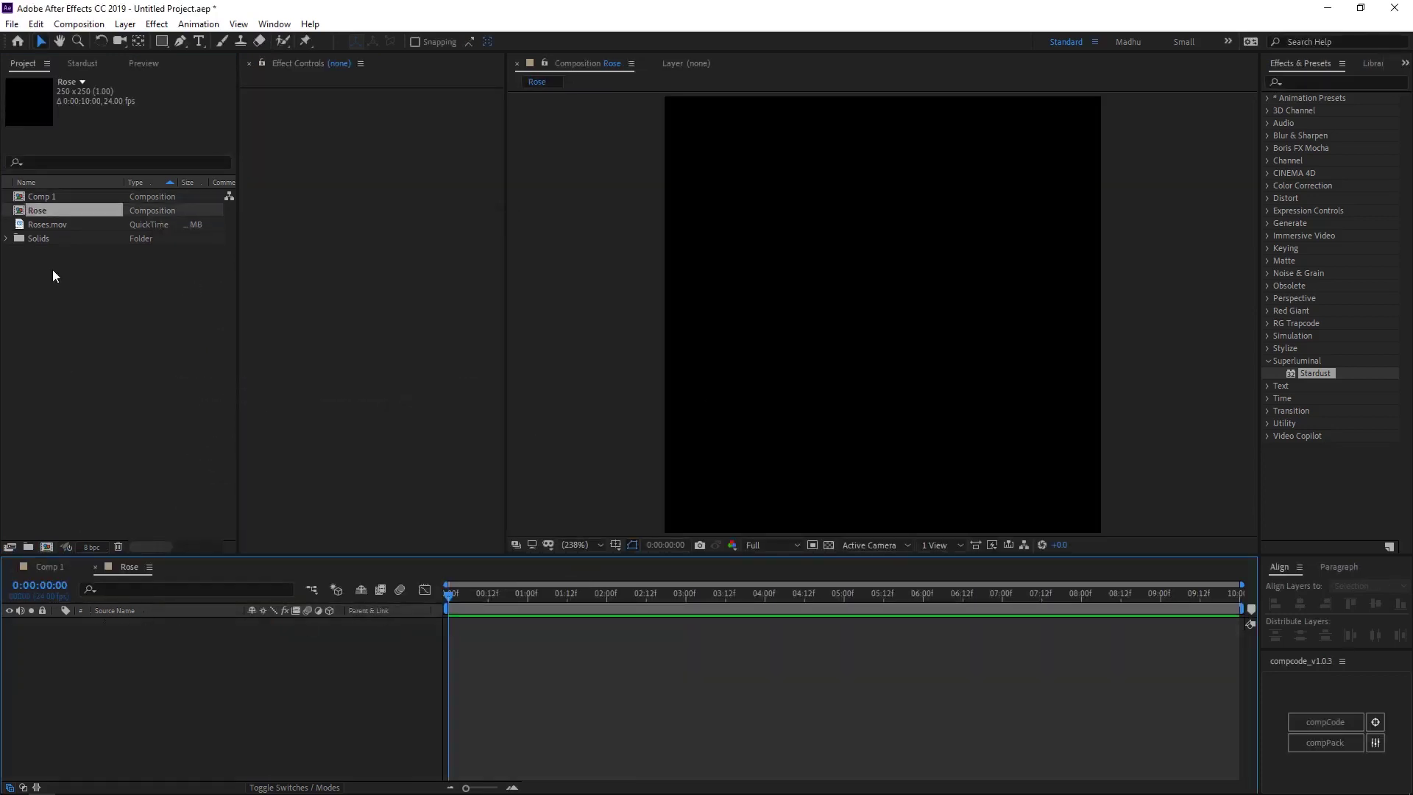
Place Roses.mov in the Rose composition, scale it to 45%, and preview it
drag(47, 224, 458, 625)
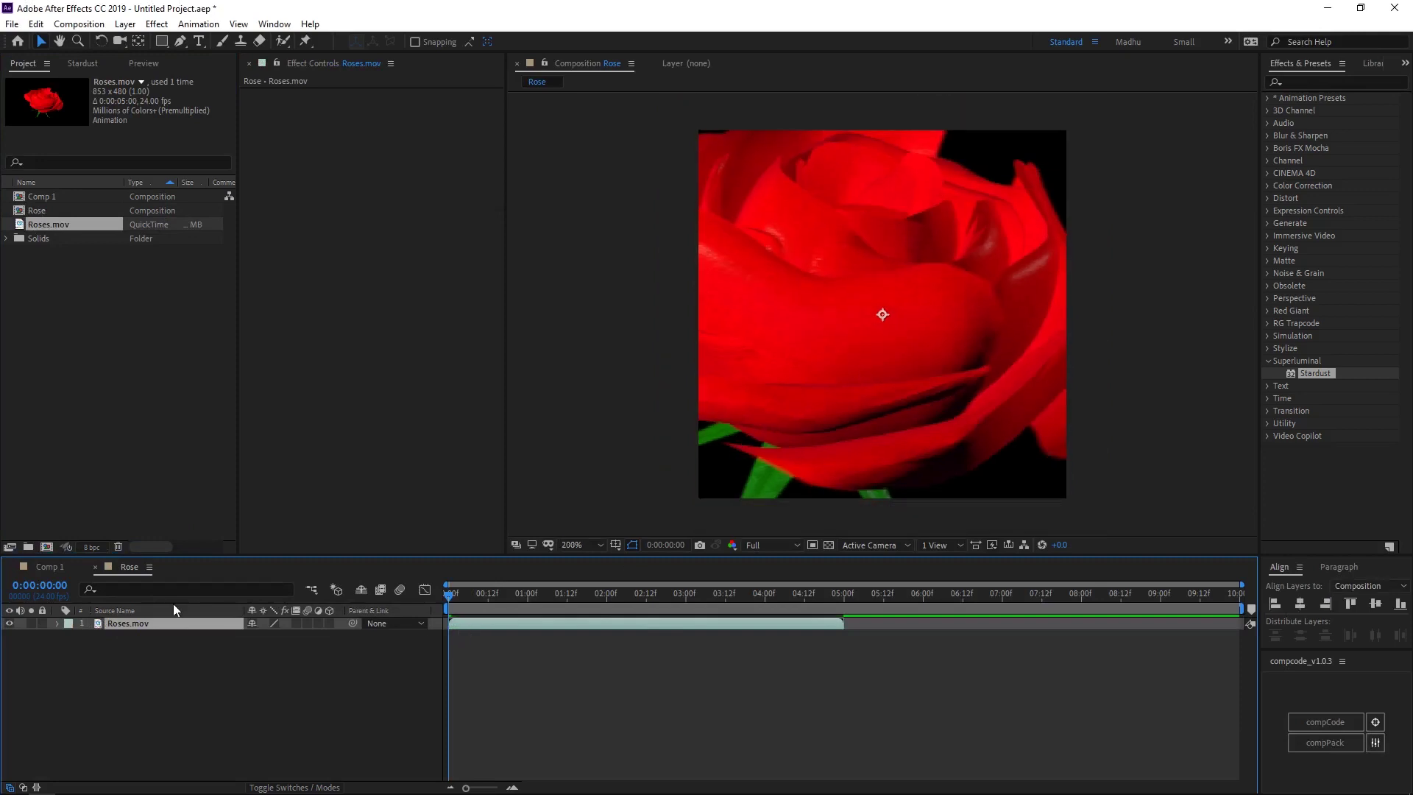
key(s)
drag(267, 635, 226, 635)
key(space)
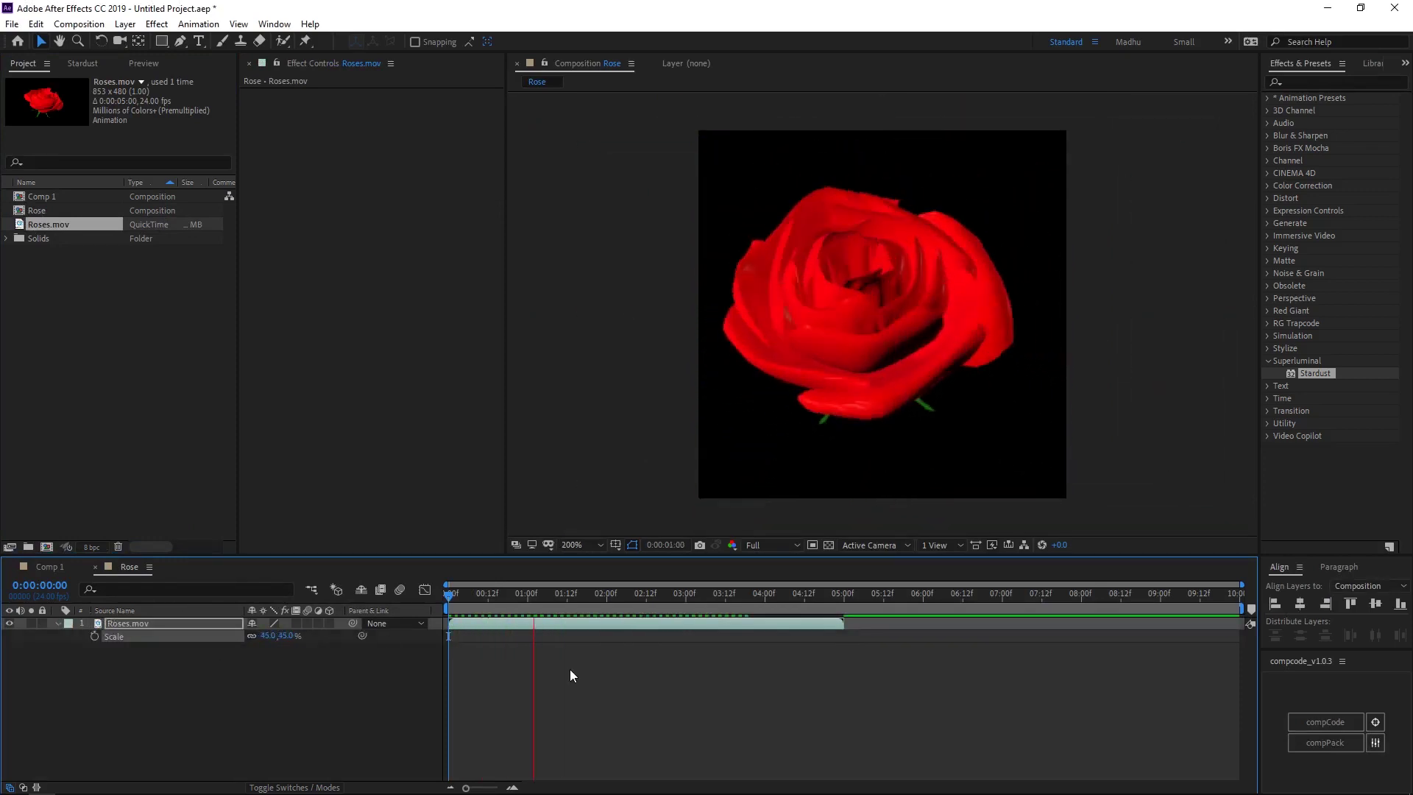
Trim the Rose composition to a work area ending at 0:00:04:23, then return to Comp 1
click(832, 602)
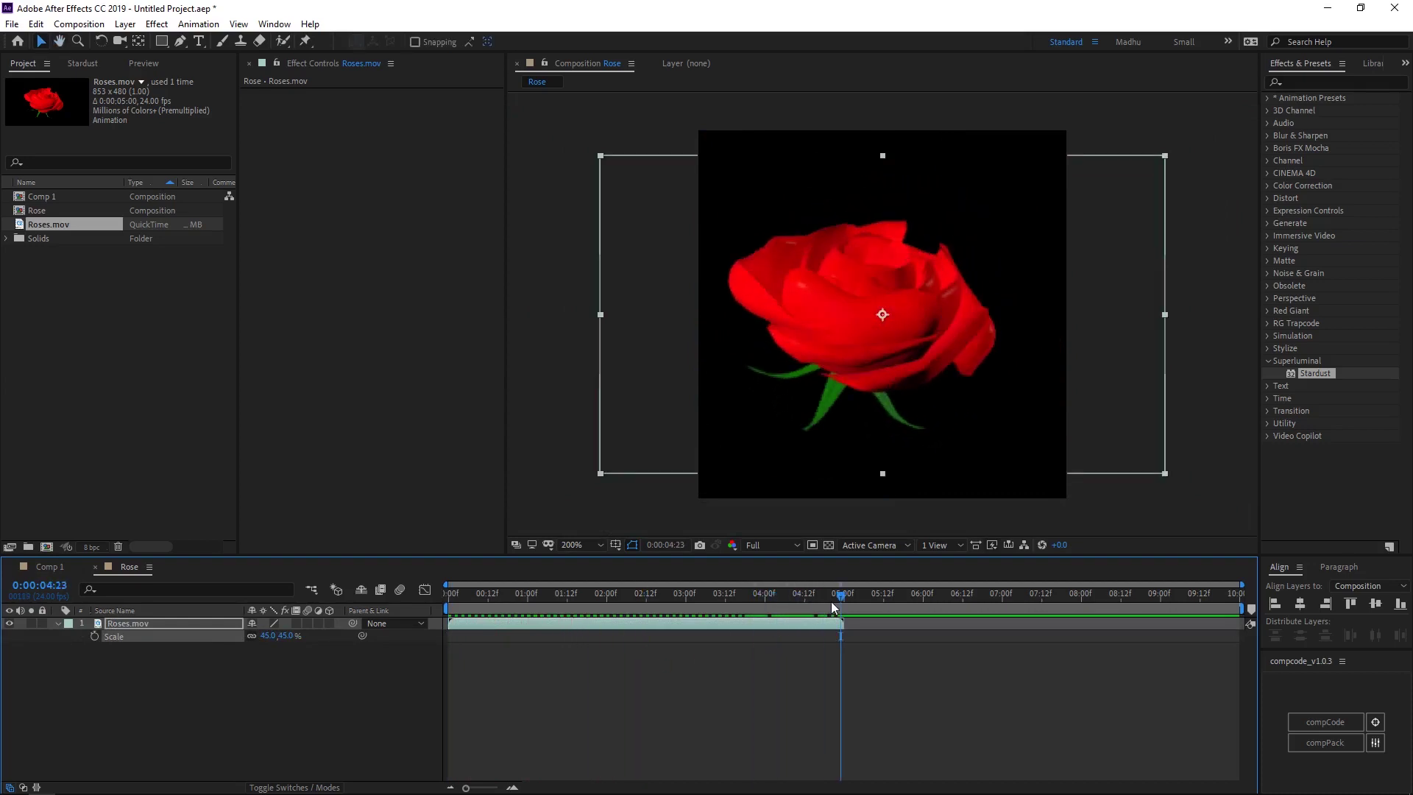
right_click(821, 607)
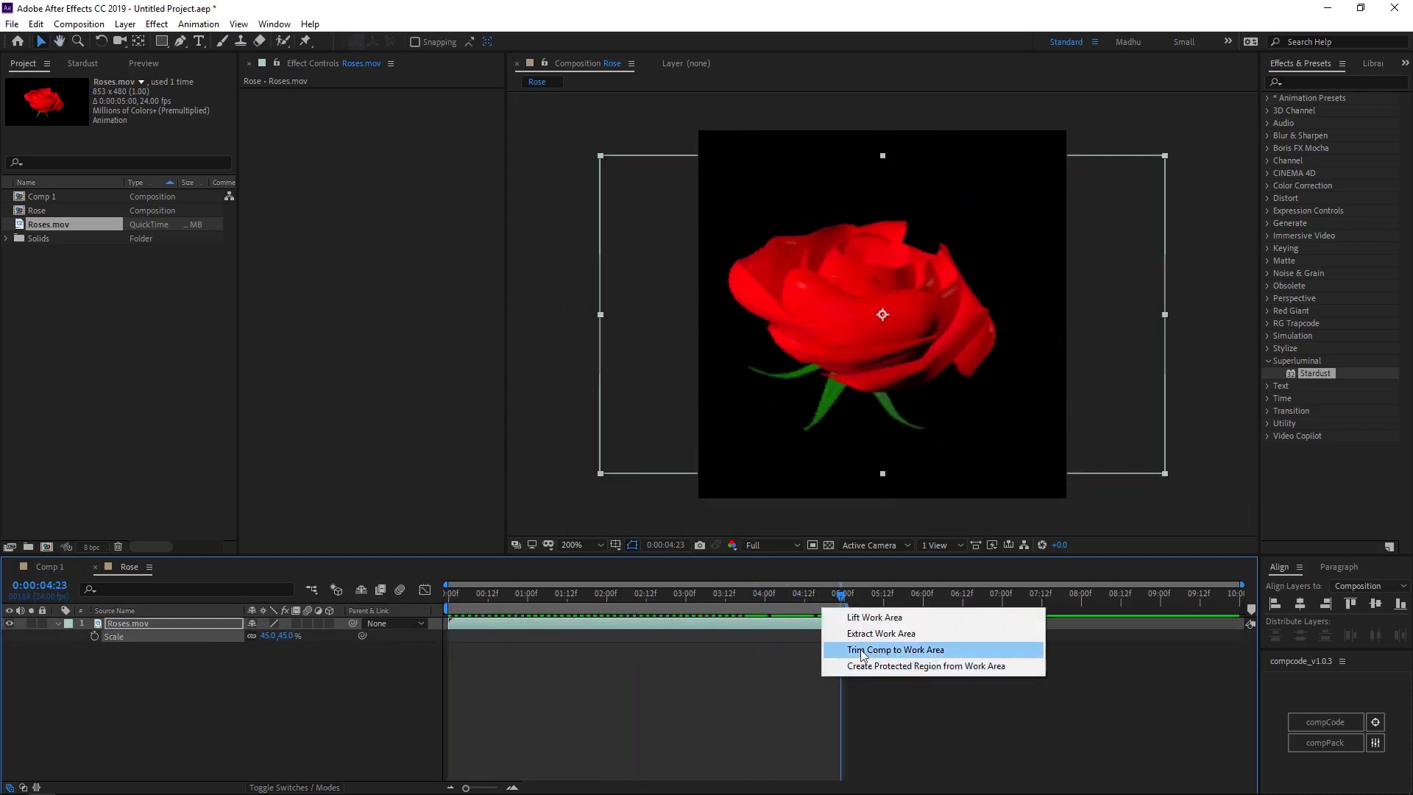
click(858, 652)
drag(792, 602, 474, 626)
key(space)
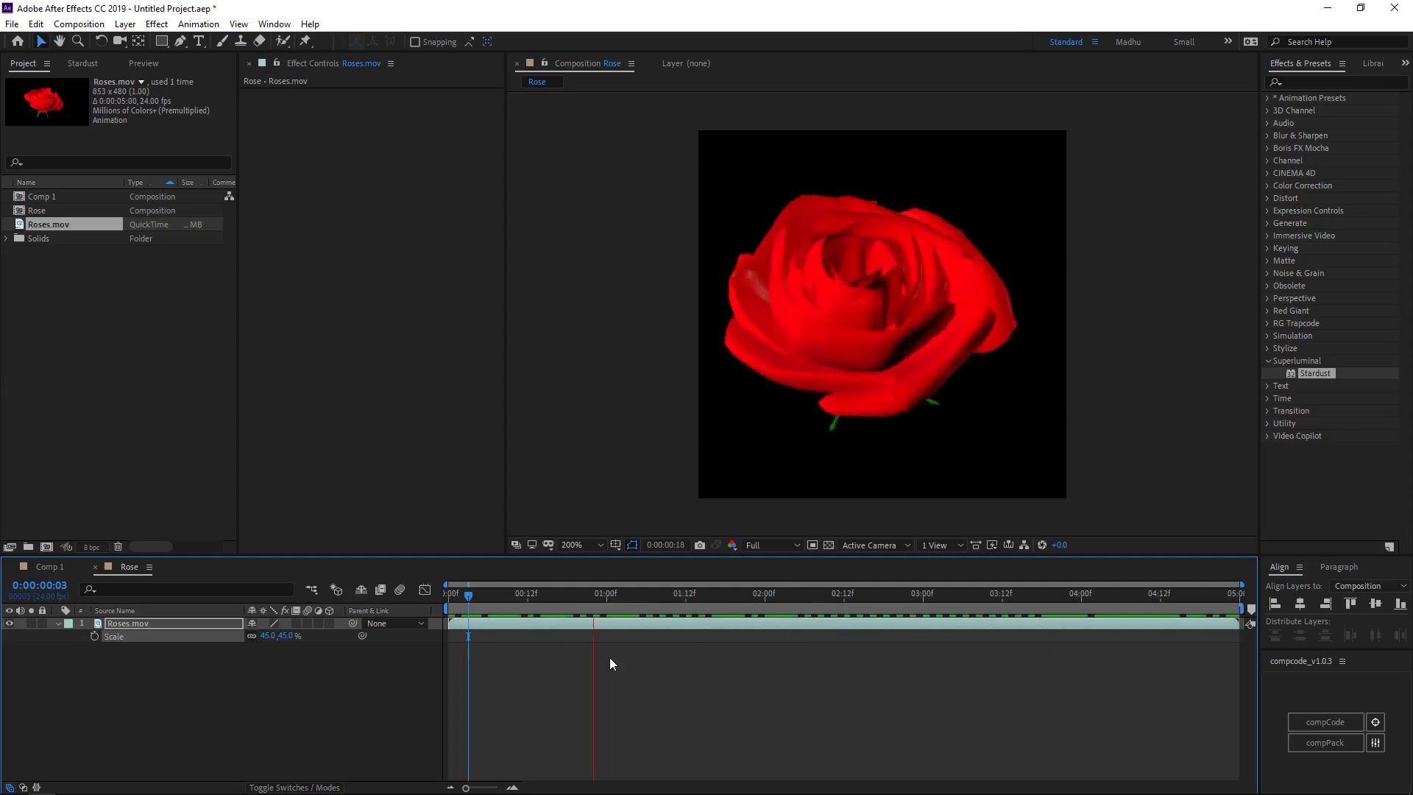
click(69, 568)
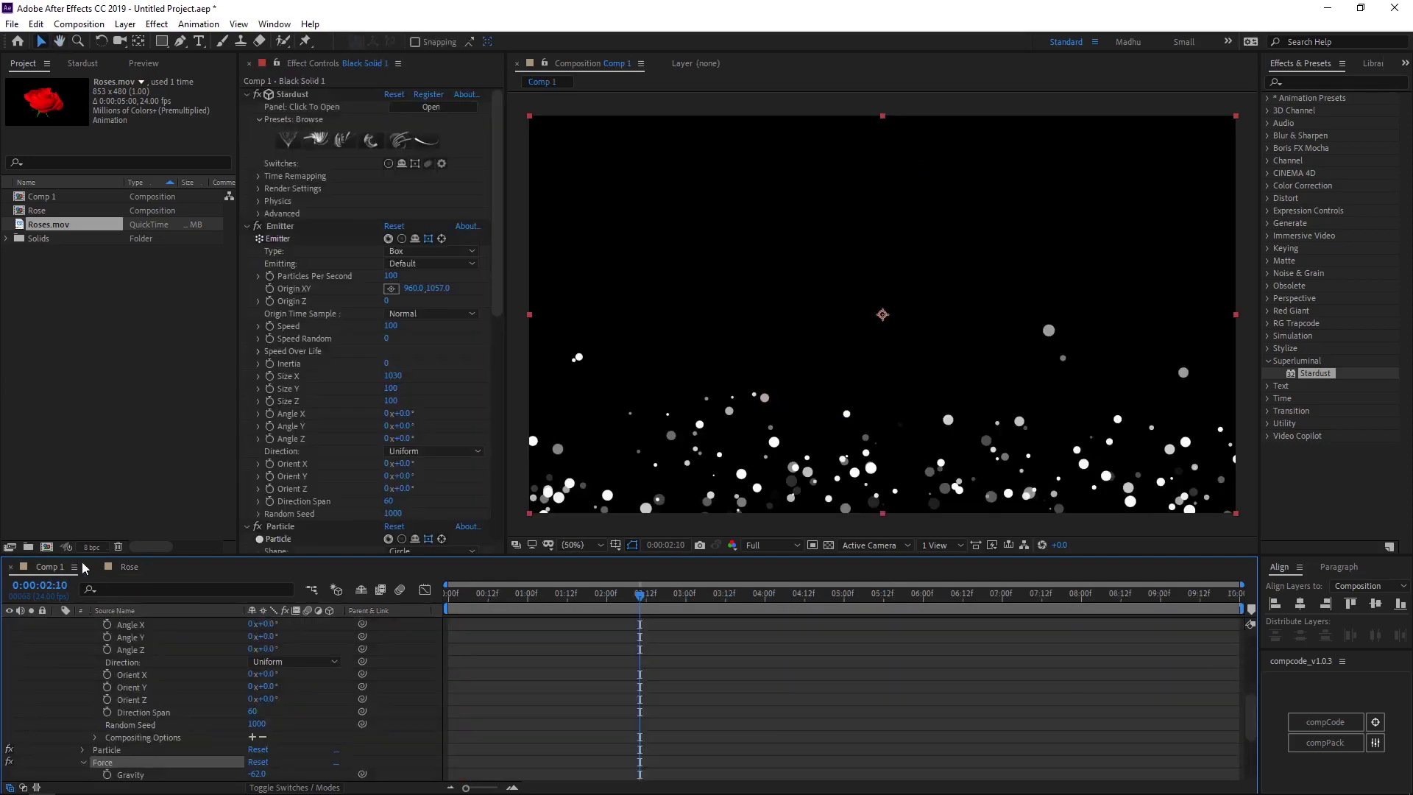
Add the Rose composition to Comp 1 beneath the Black Solid 1 layer and hide it
scroll(47, 660, up, 6)
click(57, 623)
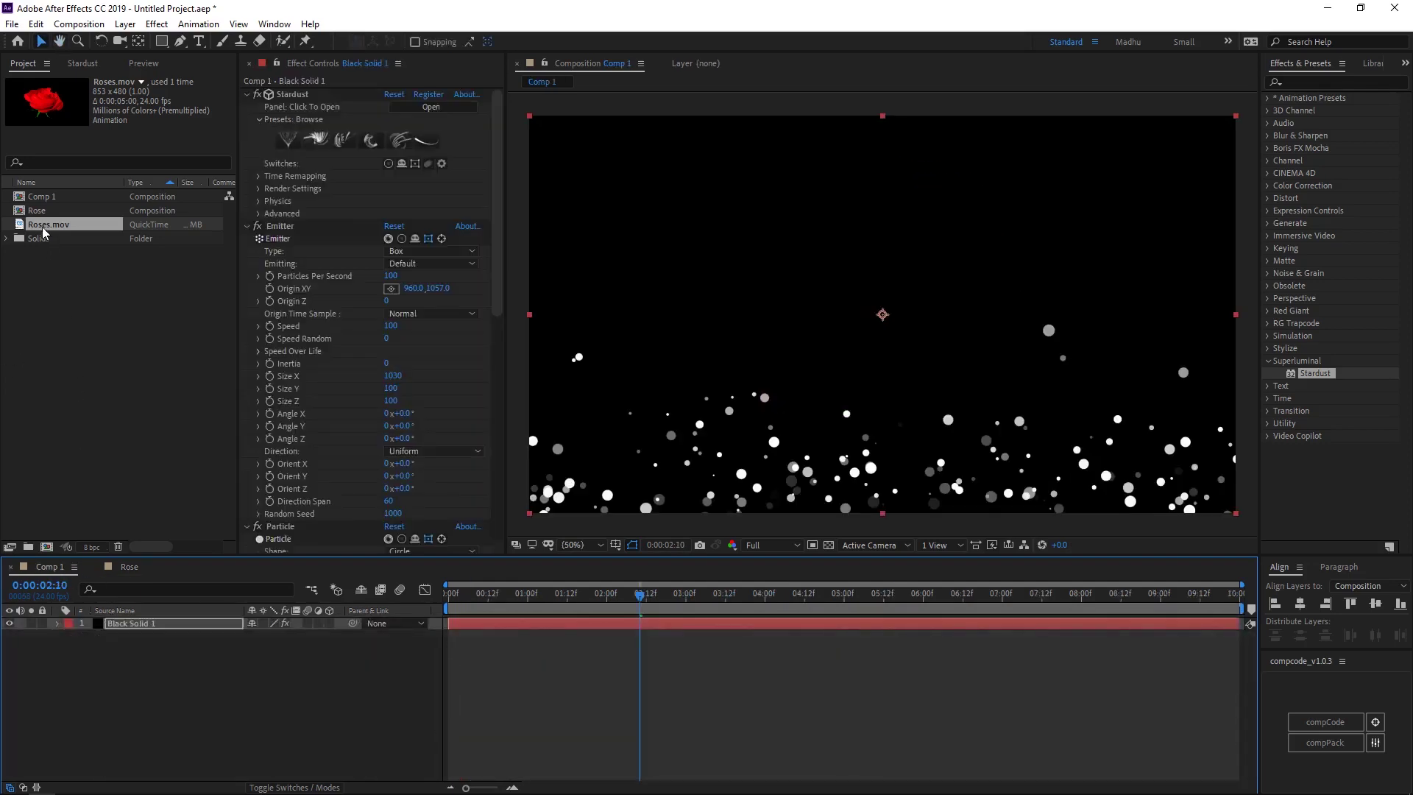
drag(42, 211, 94, 637)
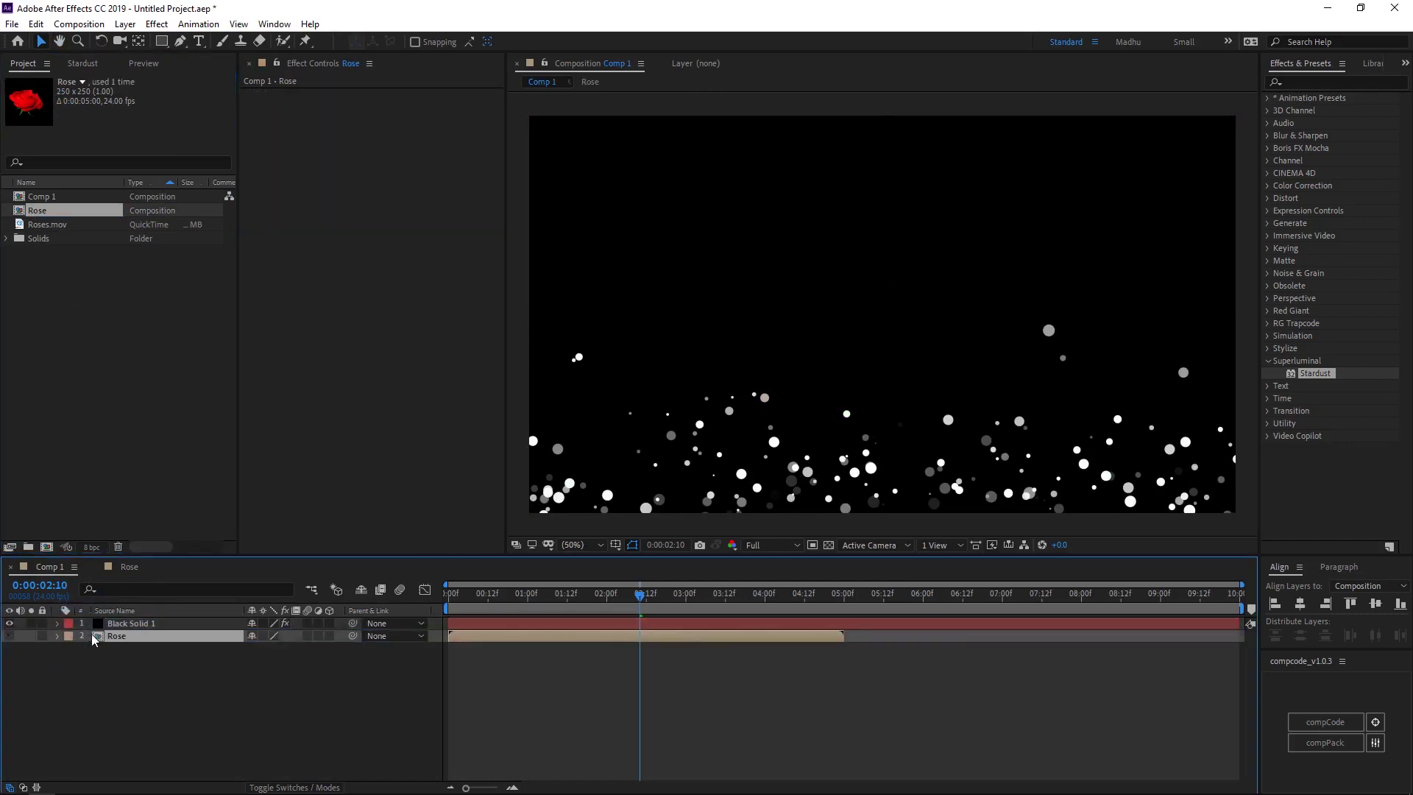
Set the shape of the Stardust Particle node on Black Solid 1 to Texture
click(122, 625)
click(82, 63)
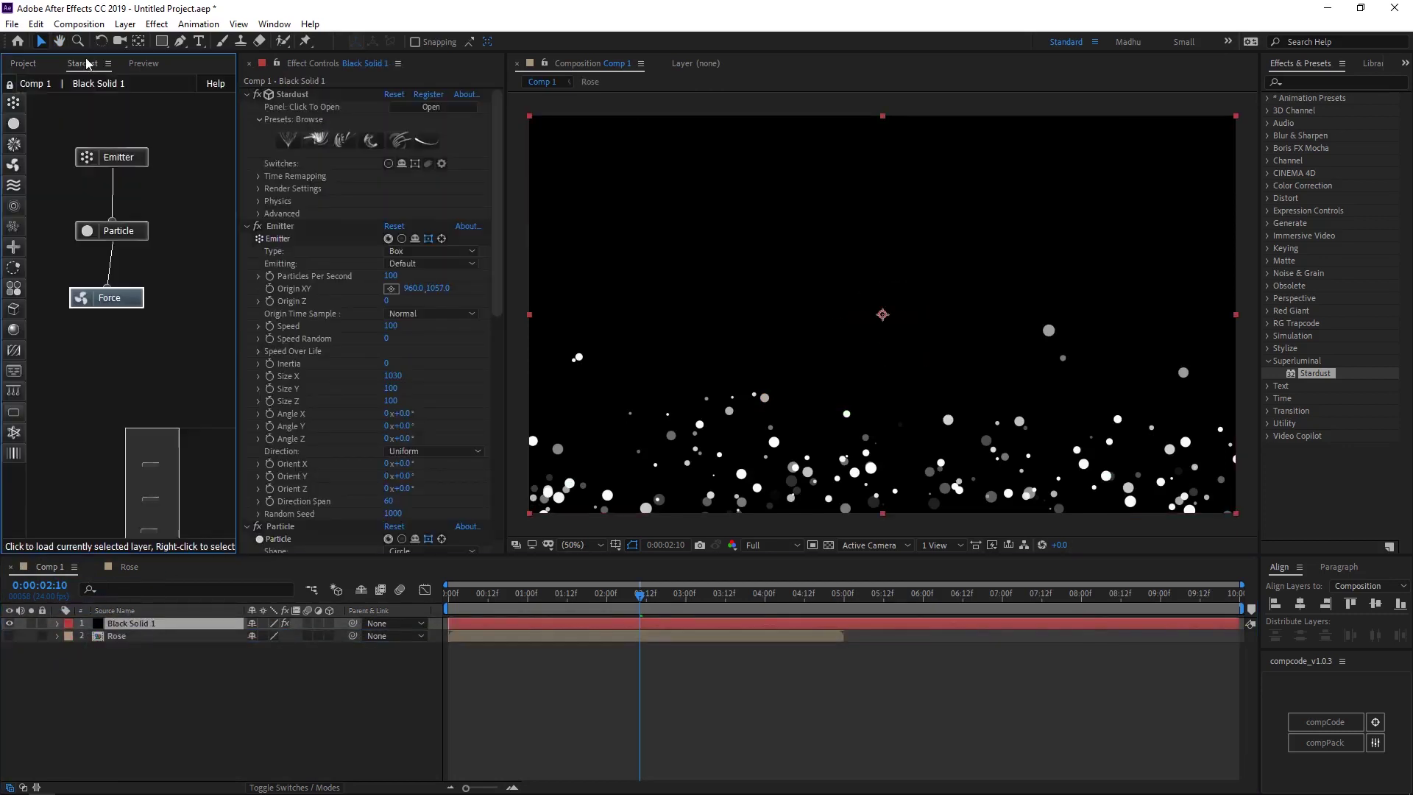
click(134, 236)
click(431, 436)
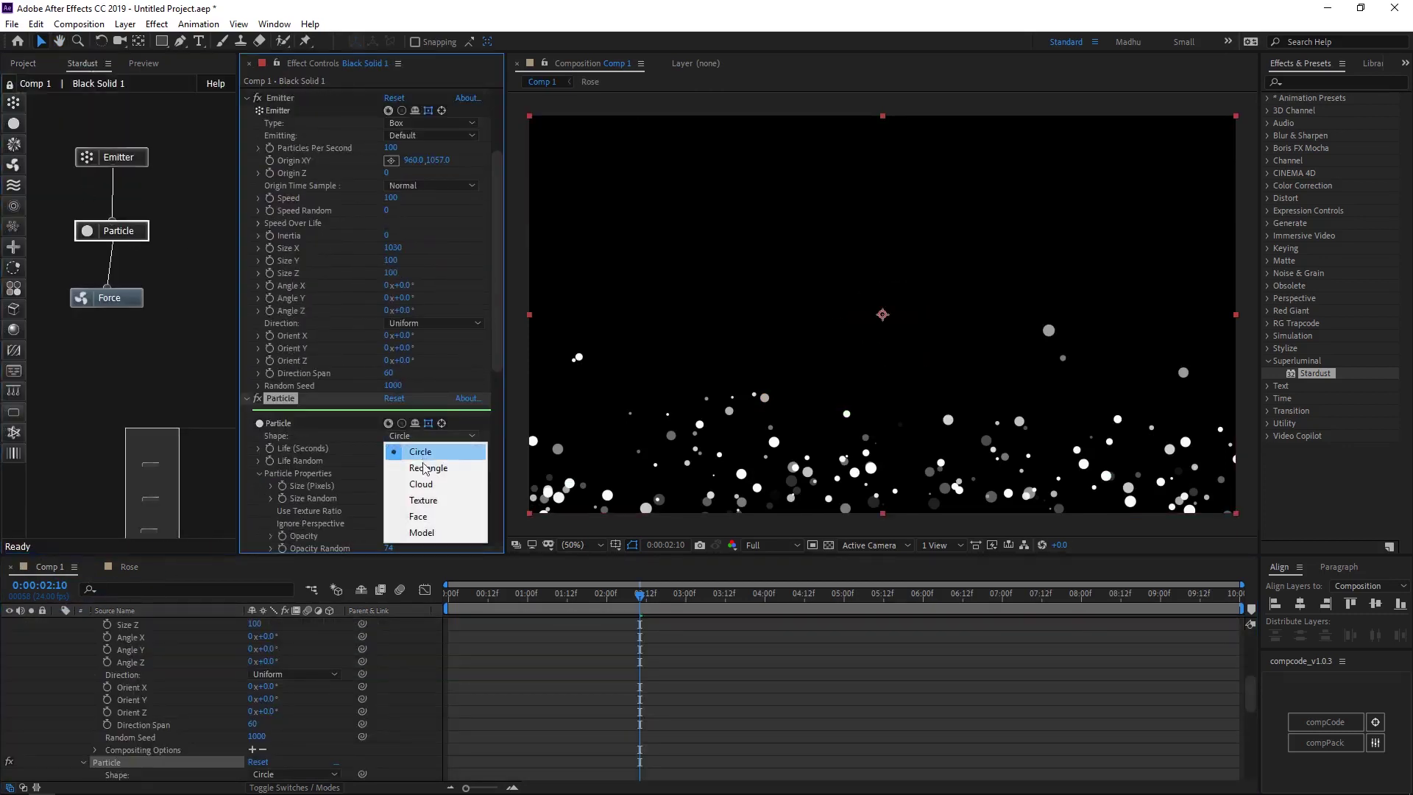
click(424, 500)
Assign the Rose layer as the particle texture and set its Texture Time Sample to Random Loop
scroll(426, 471, down, 10)
click(409, 393)
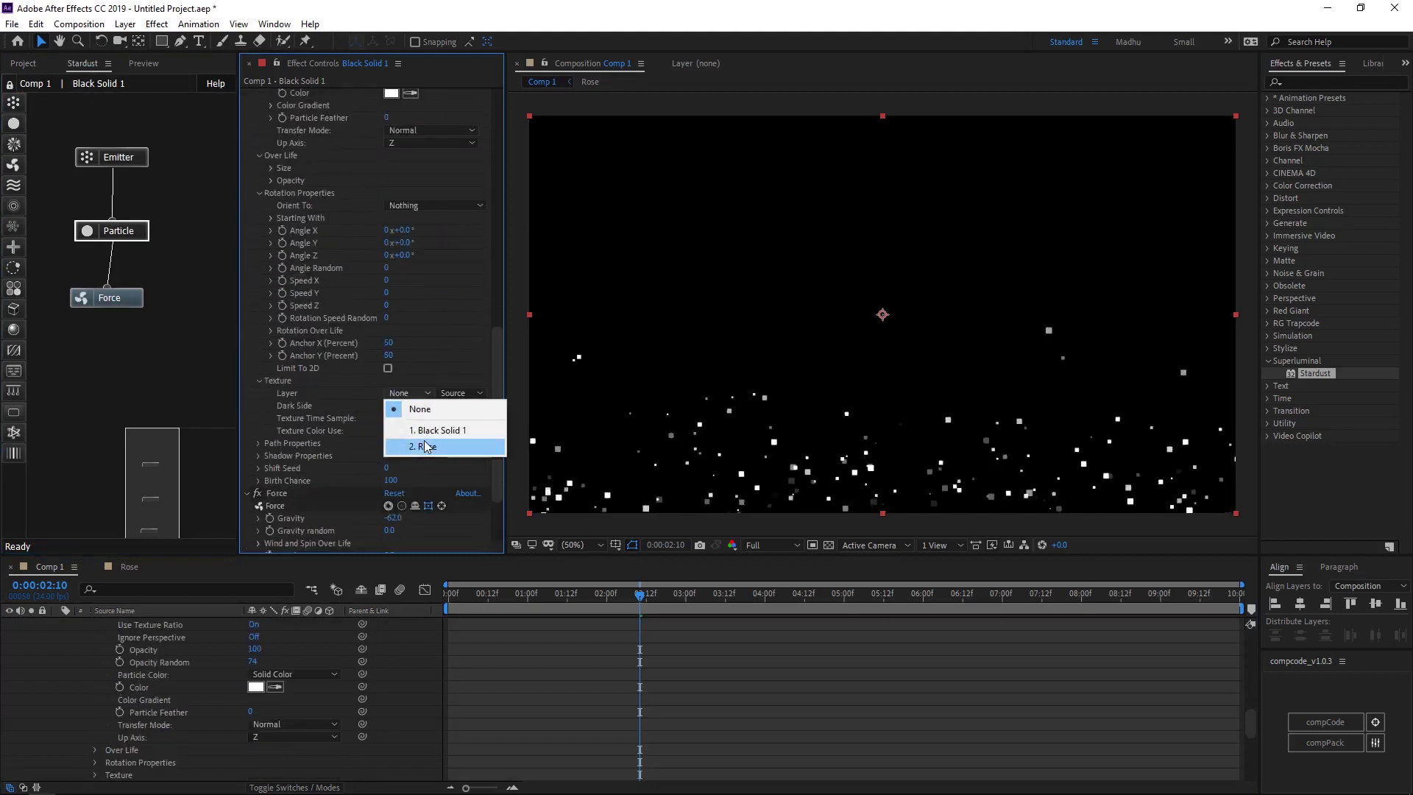
click(425, 446)
click(422, 418)
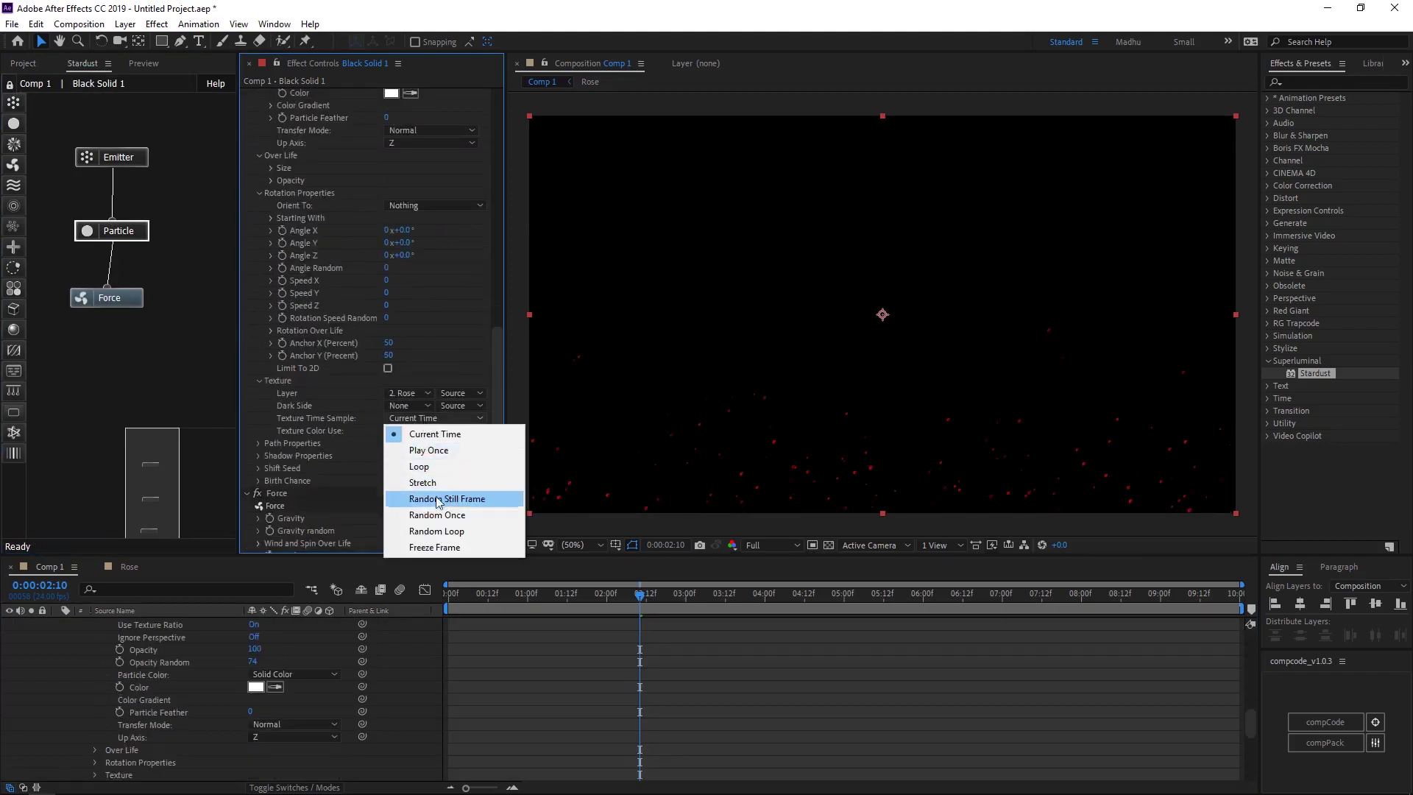
click(440, 531)
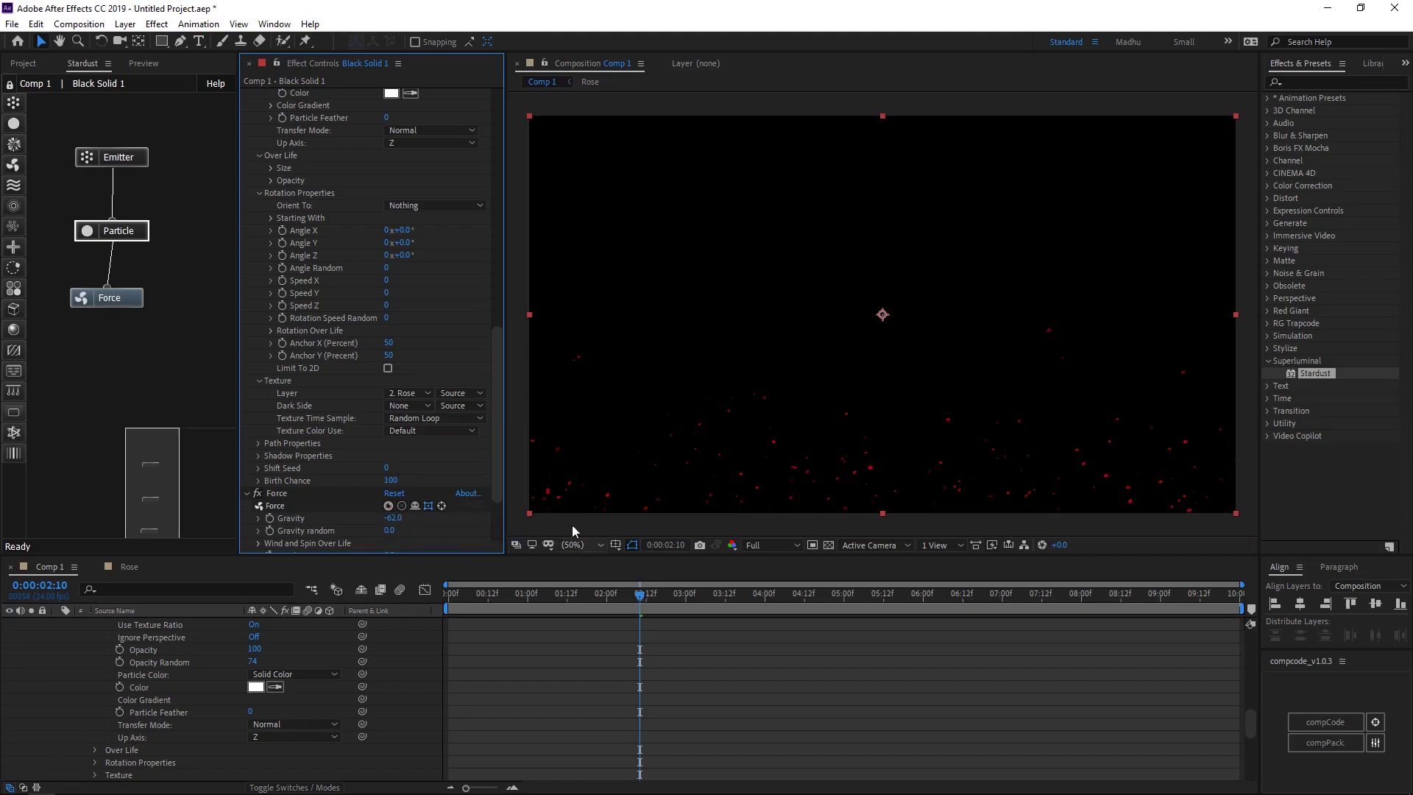
Set the particles' size to 85 px, Size Random and Life Random to 89, and Opacity Random to 76
scroll(359, 274, up, 5)
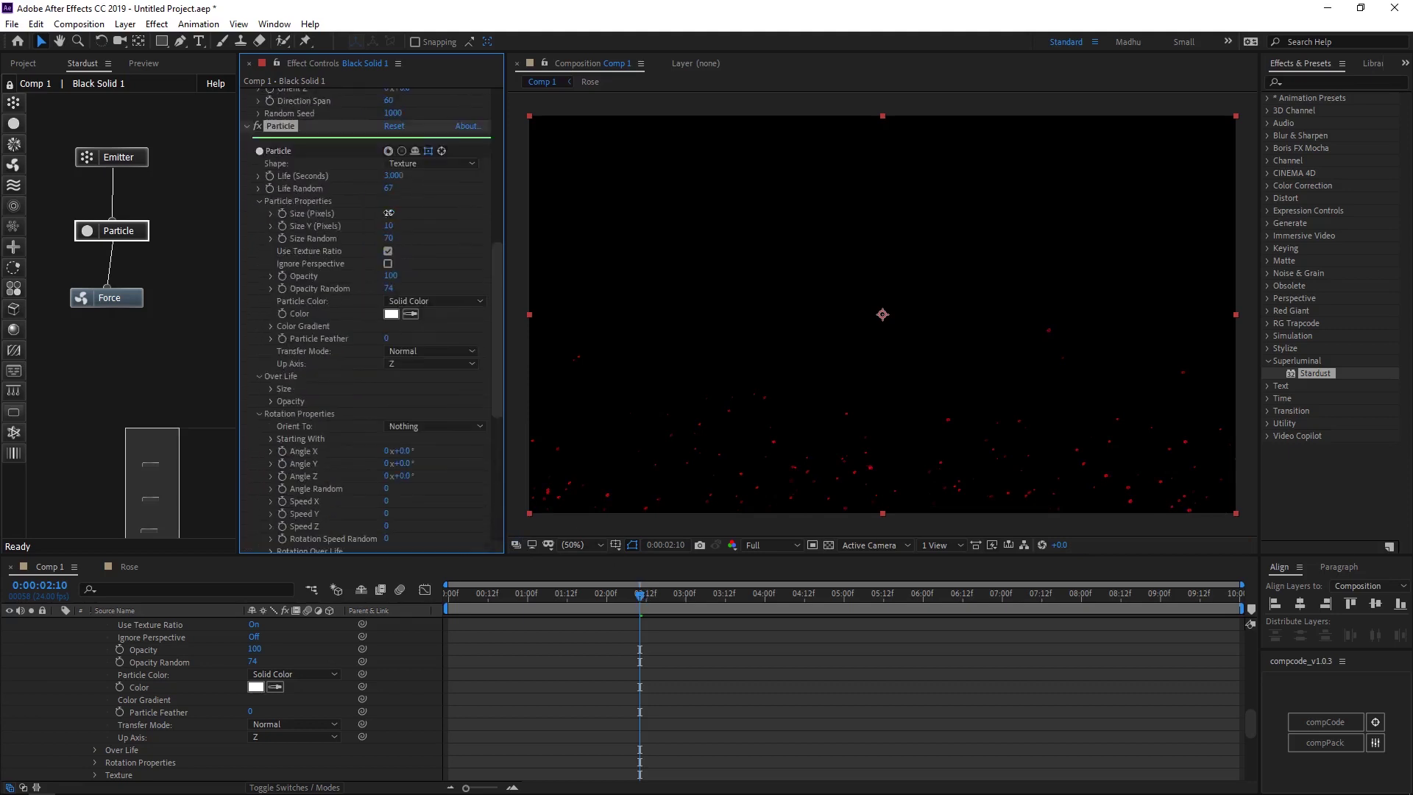
text(20)
key(Return)
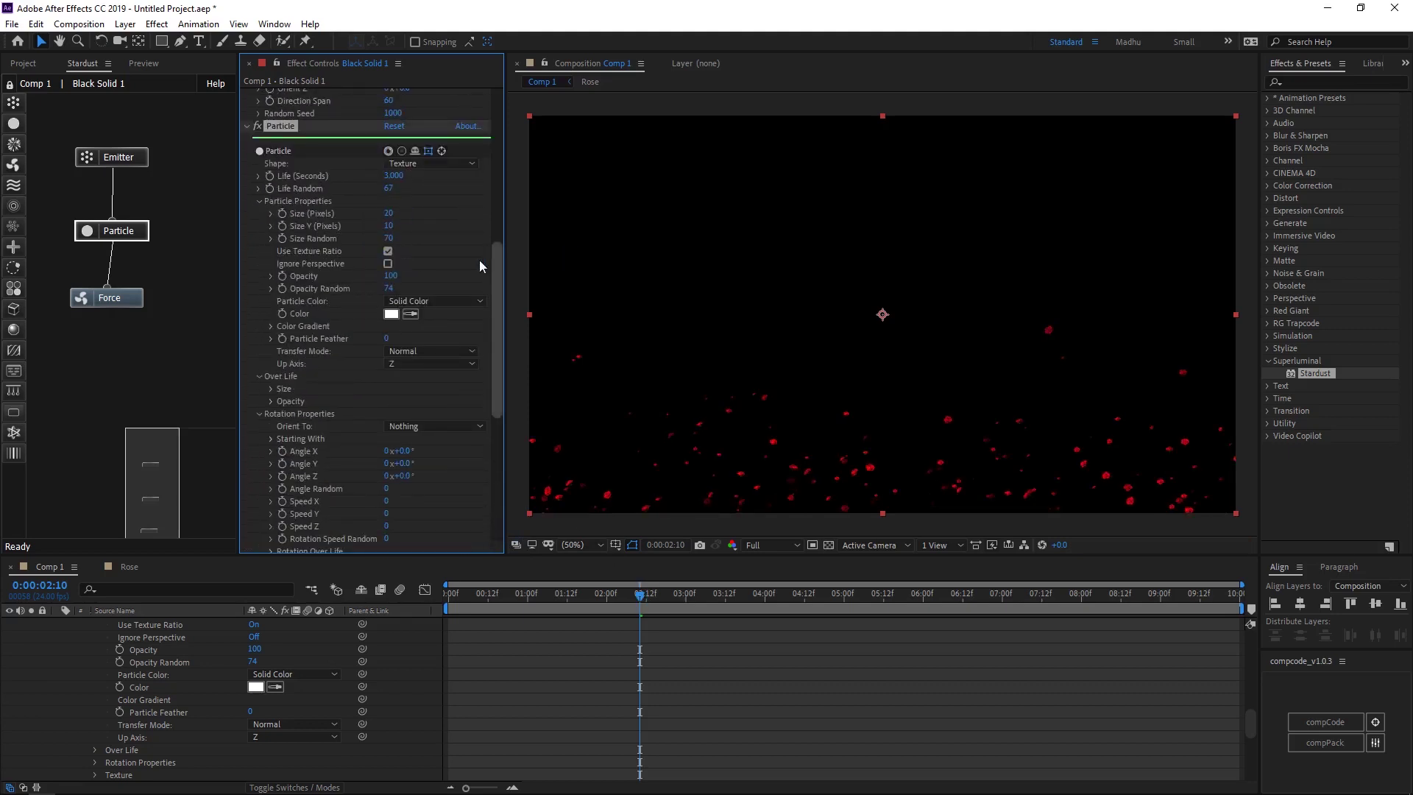
mouse_move(404, 215)
mouse_down()
mouse_move(431, 216)
mouse_move(416, 236)
mouse_move(395, 214)
mouse_move(407, 188)
mouse_up()
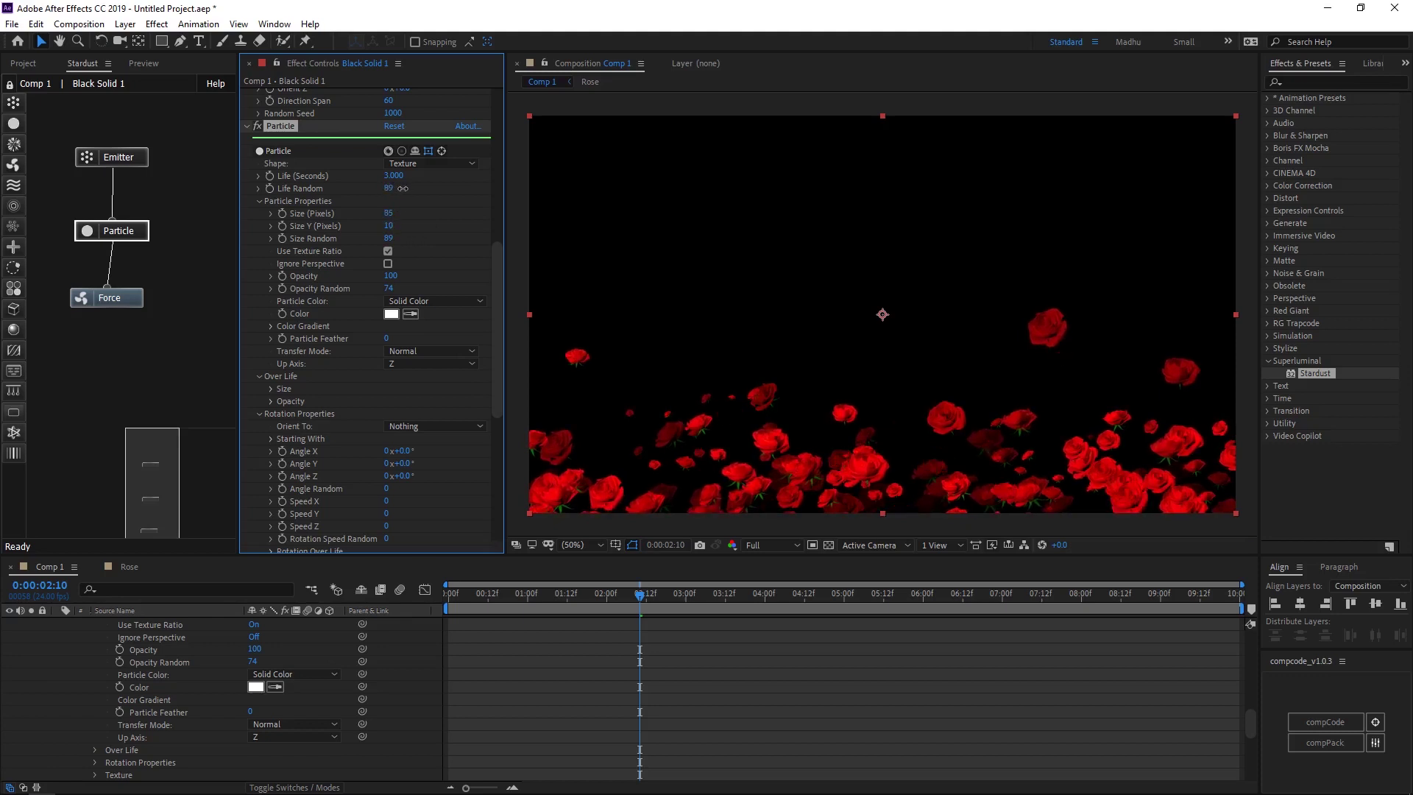
drag(390, 293, 403, 291)
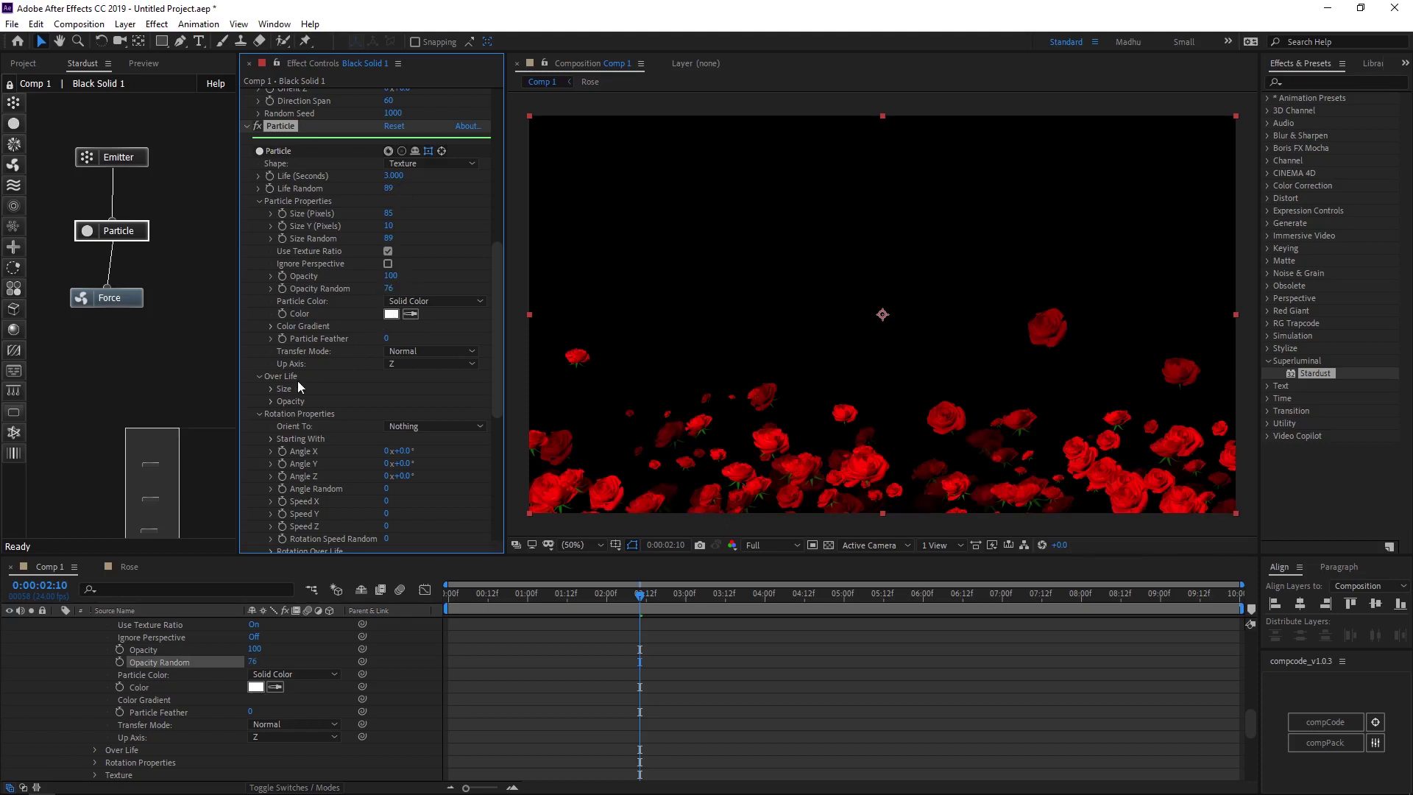
Set Angle Random to 50 in the particles' rotation properties
scroll(298, 387, down, 2)
scroll(333, 399, down, 2)
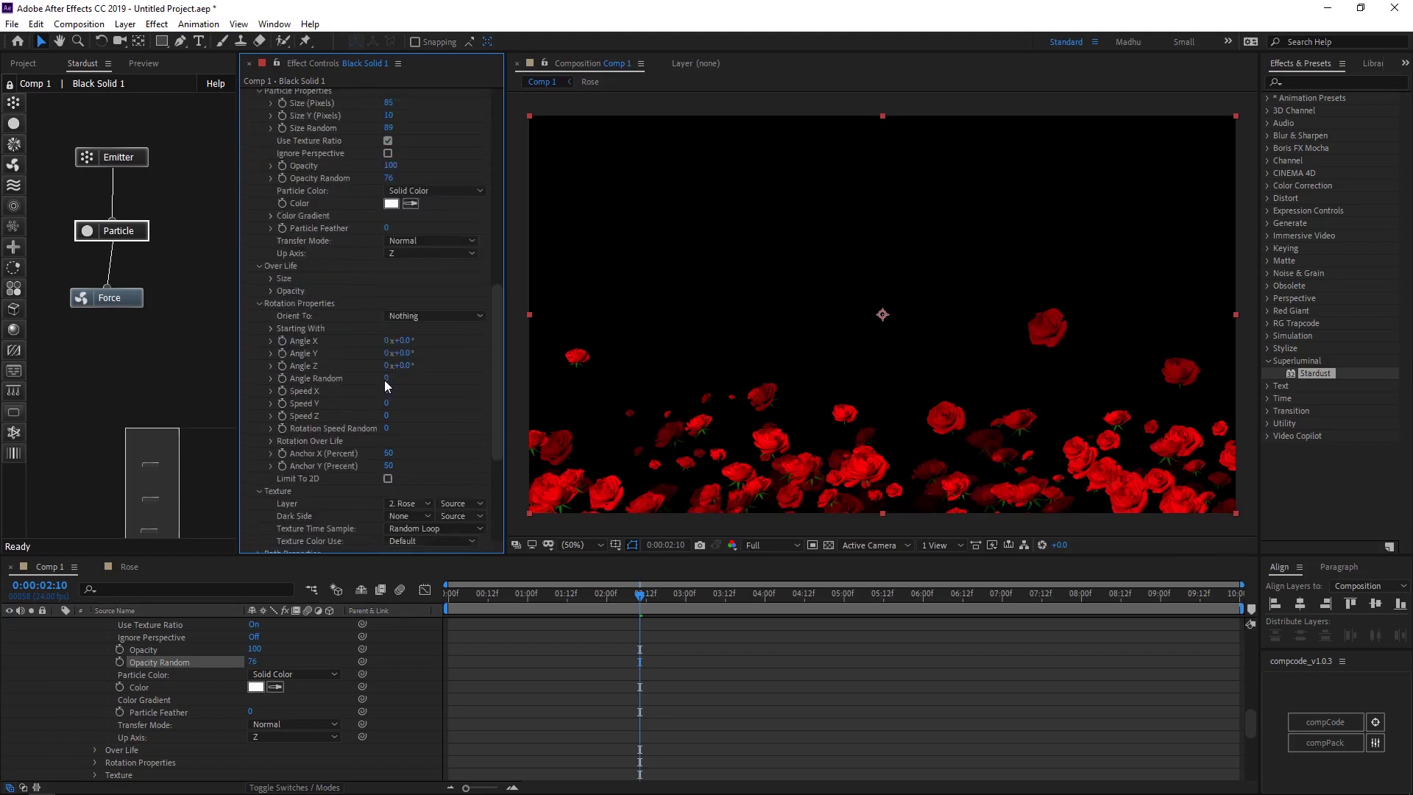
click(384, 380)
text(50)
key(Tab)
Set the particles' rotation Speed X, Y, Z and Rotation Speed Random to 20, and enable Limit to 2D
text(2)
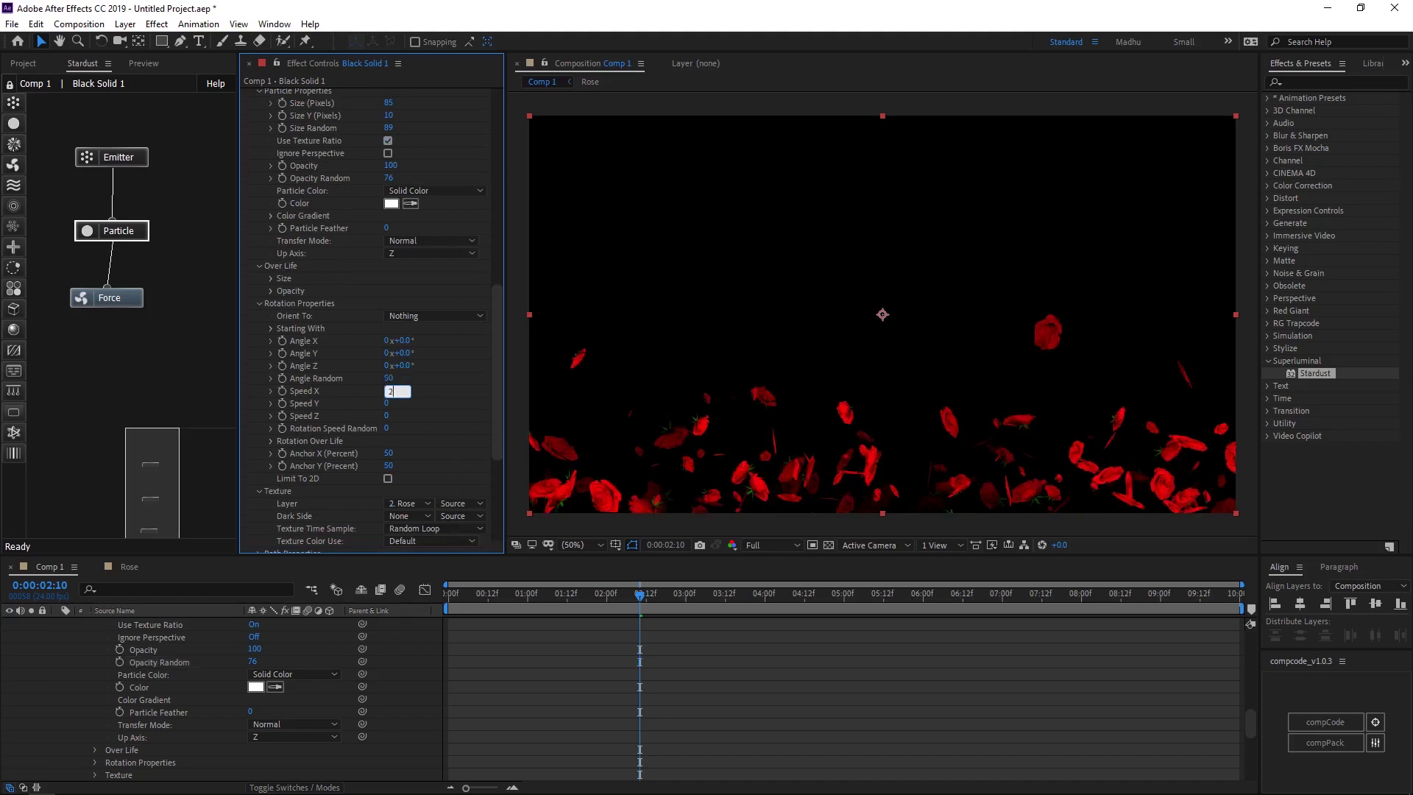
text(20)
key(Tab)
text(20)
key(Tab)
text(20)
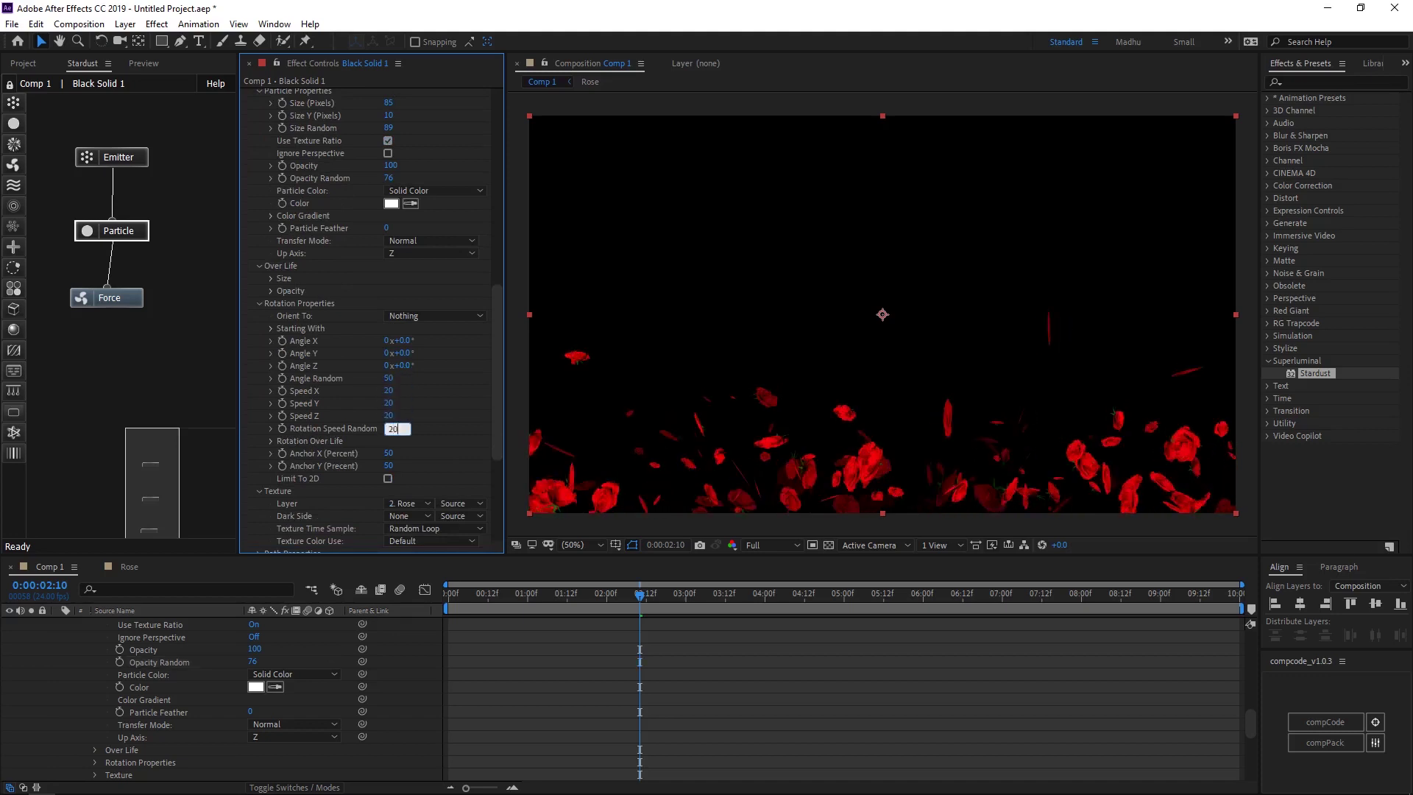
click(387, 478)
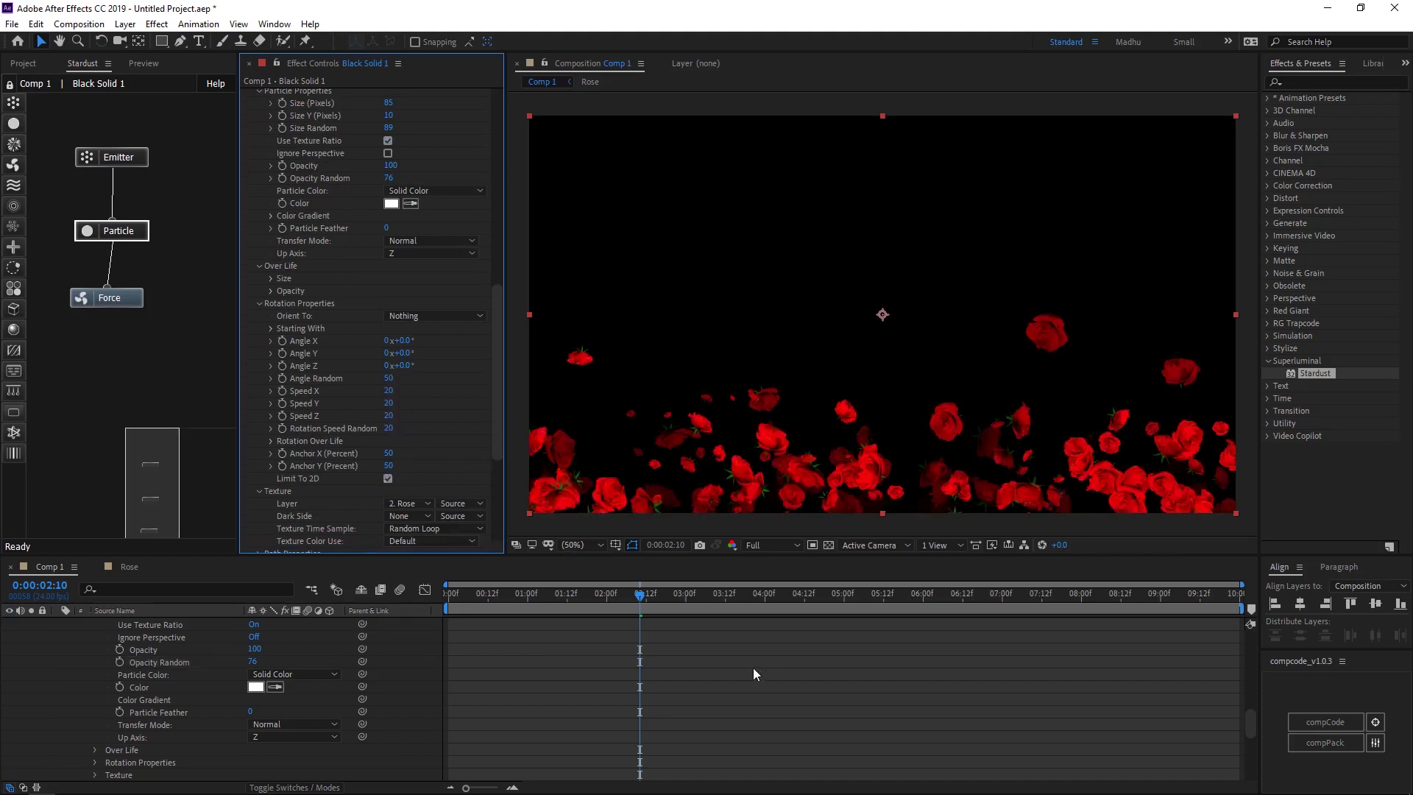
Preview the rotating roses and set the composition's preview resolution to Quarter
key(space)
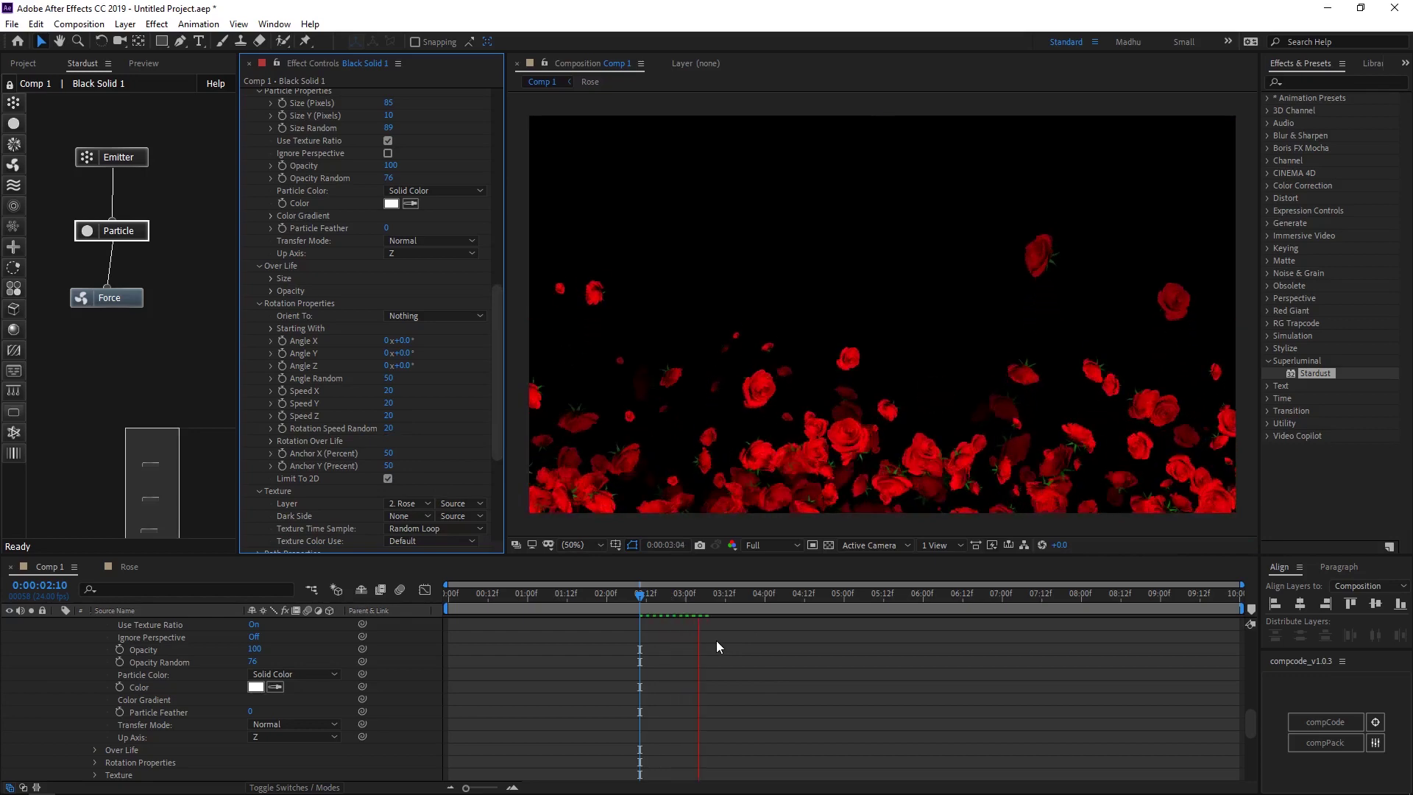
key(space)
click(759, 544)
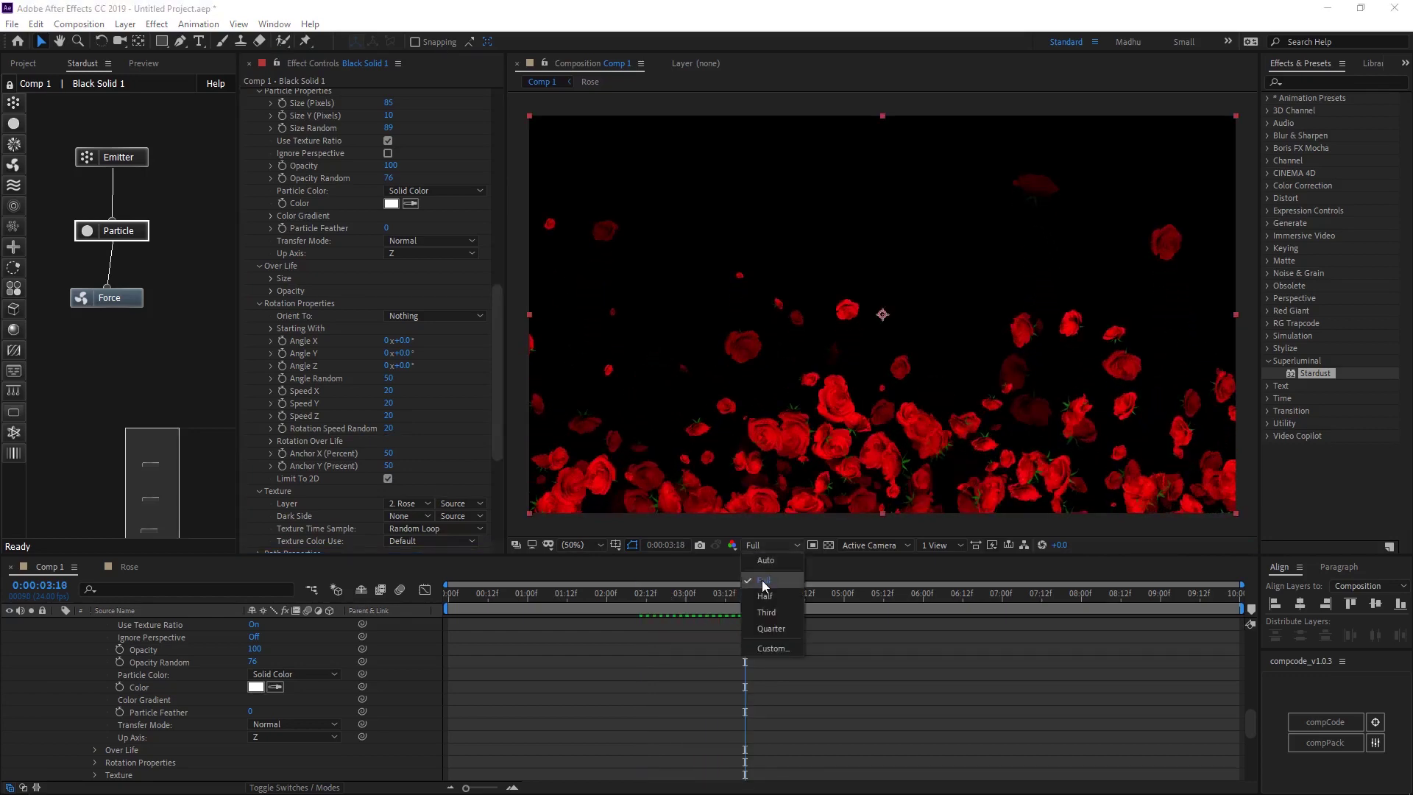
click(769, 628)
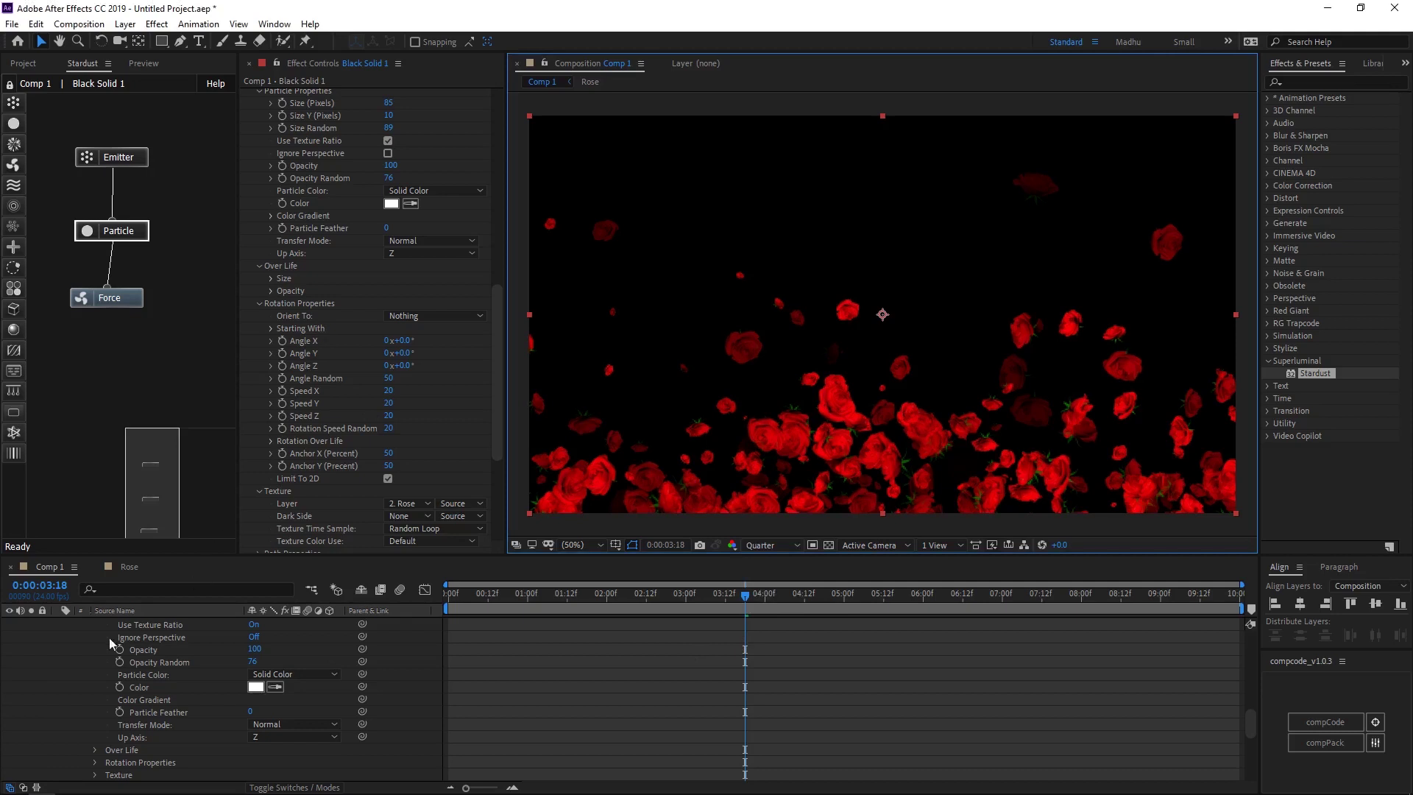
Add another copy of the Black Solid 1 solid to Comp 1 below the Rose layer
scroll(59, 670, up, 10)
click(58, 623)
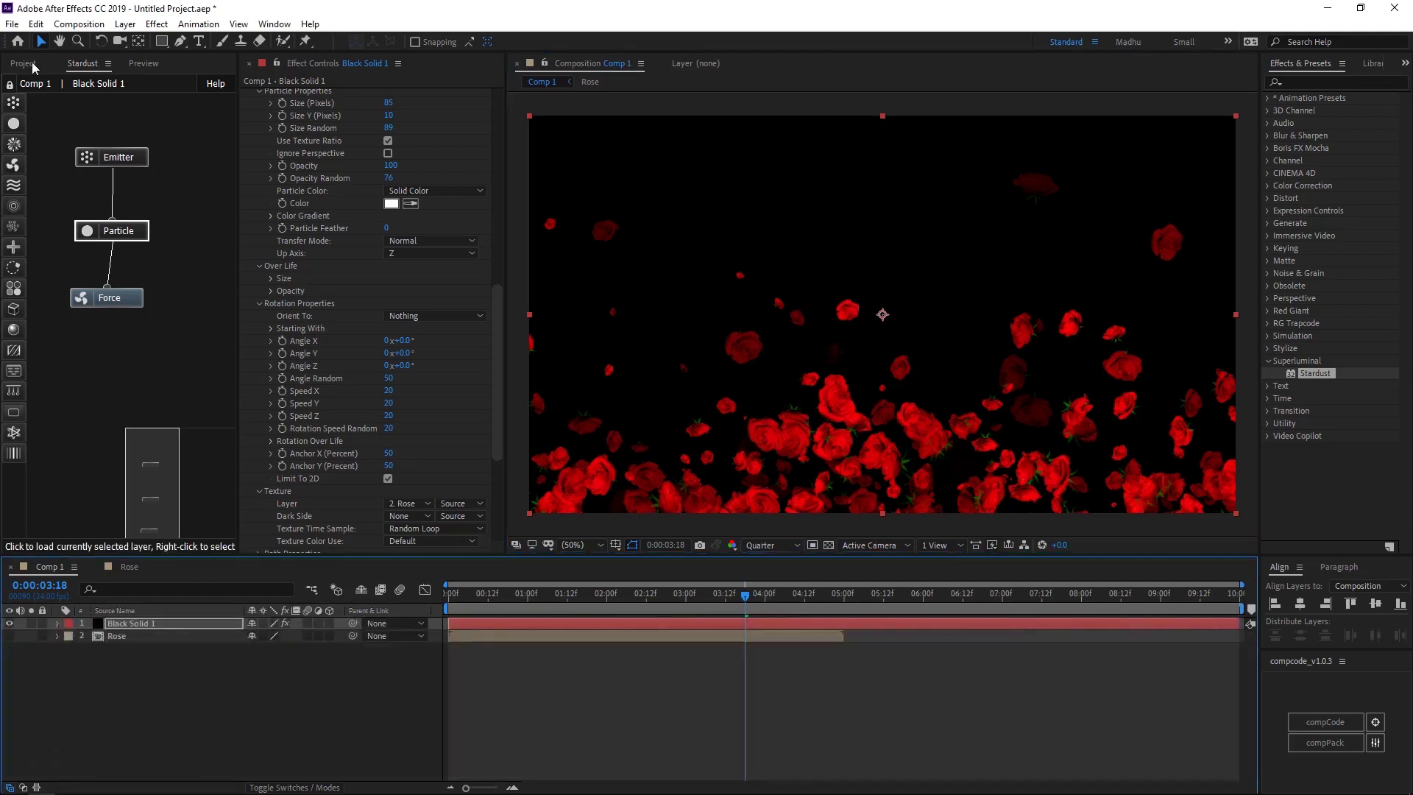
click(22, 62)
click(7, 239)
drag(67, 252, 117, 662)
Find the Gradient Ramp effect and apply it to the black solid at the bottom of the layer stack
click(1301, 85)
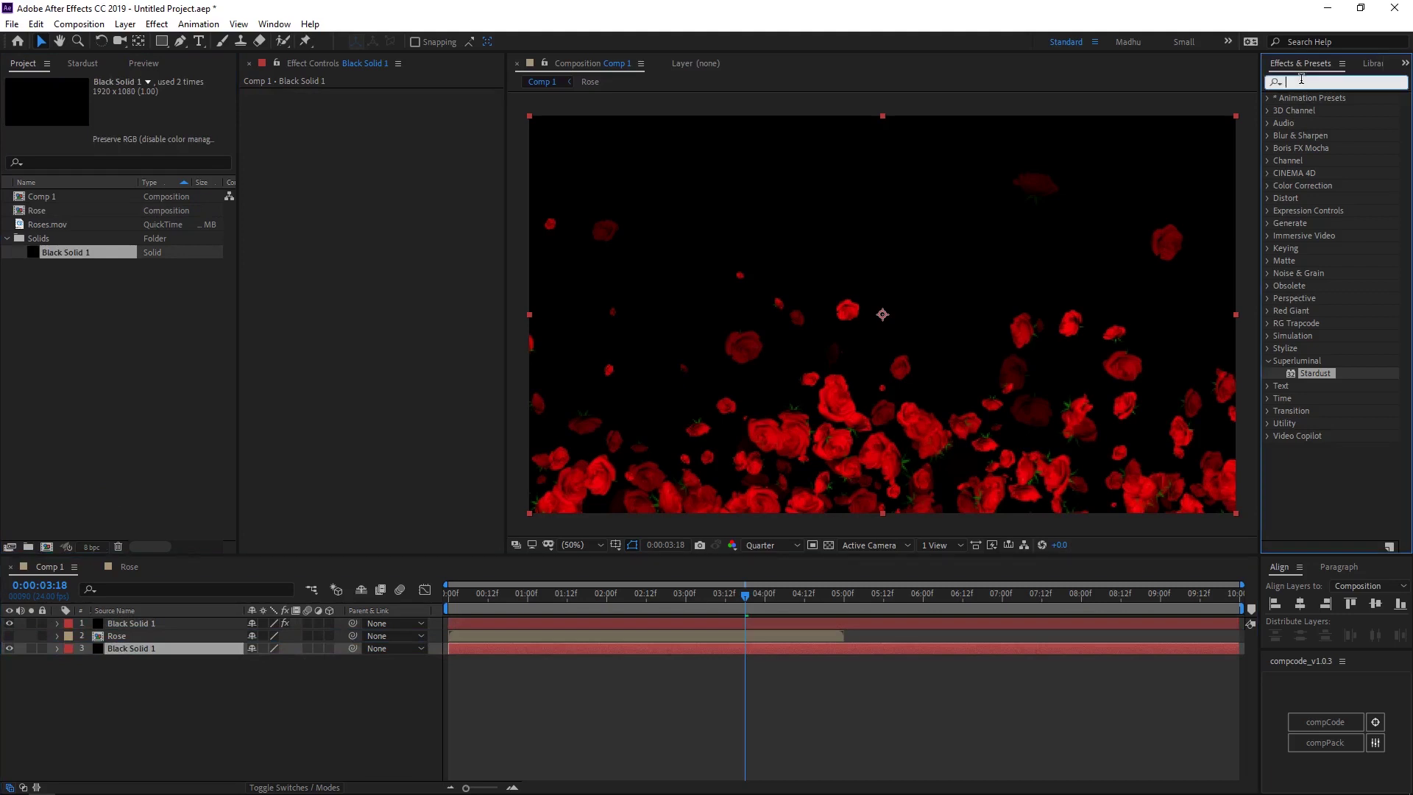
text(grad)
click(1319, 277)
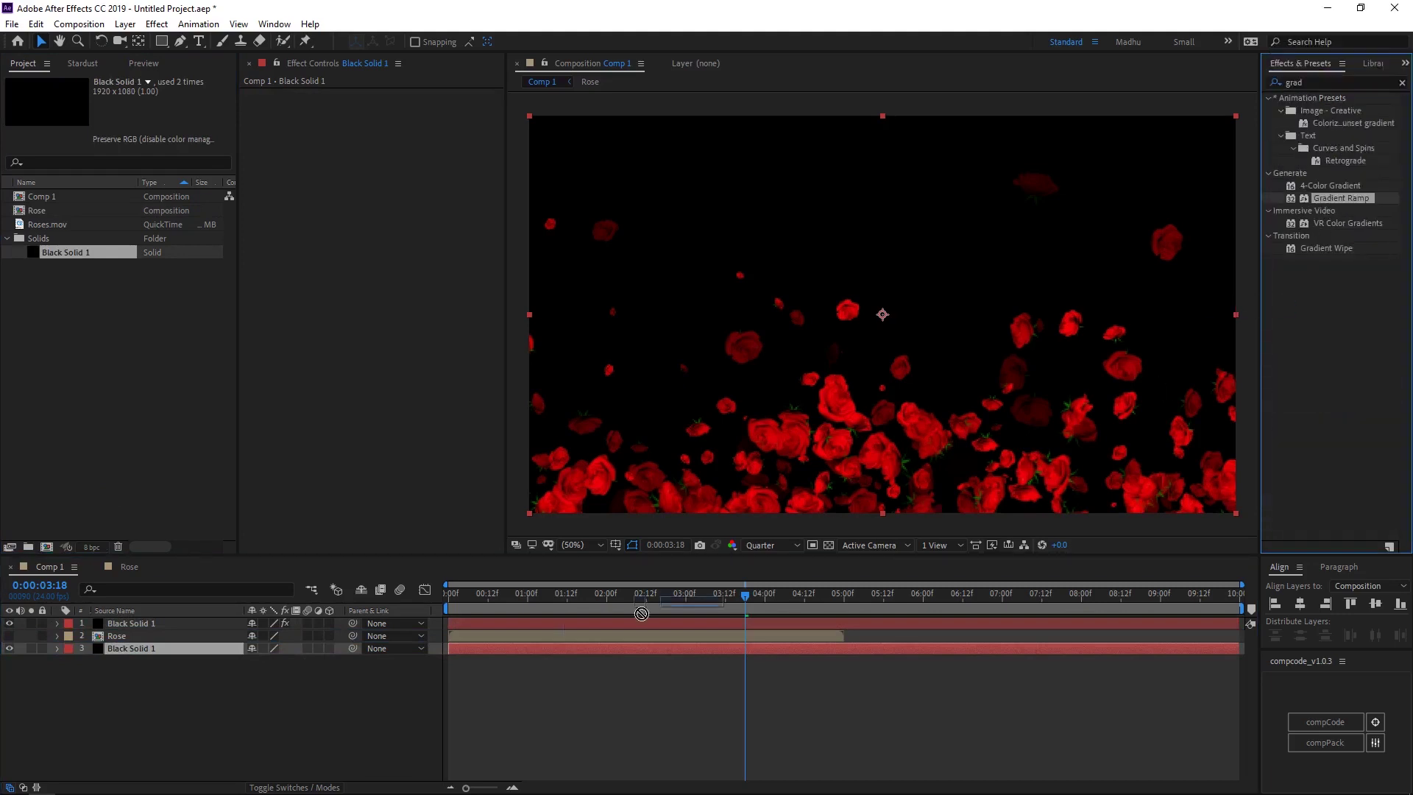
drag(641, 614, 195, 646)
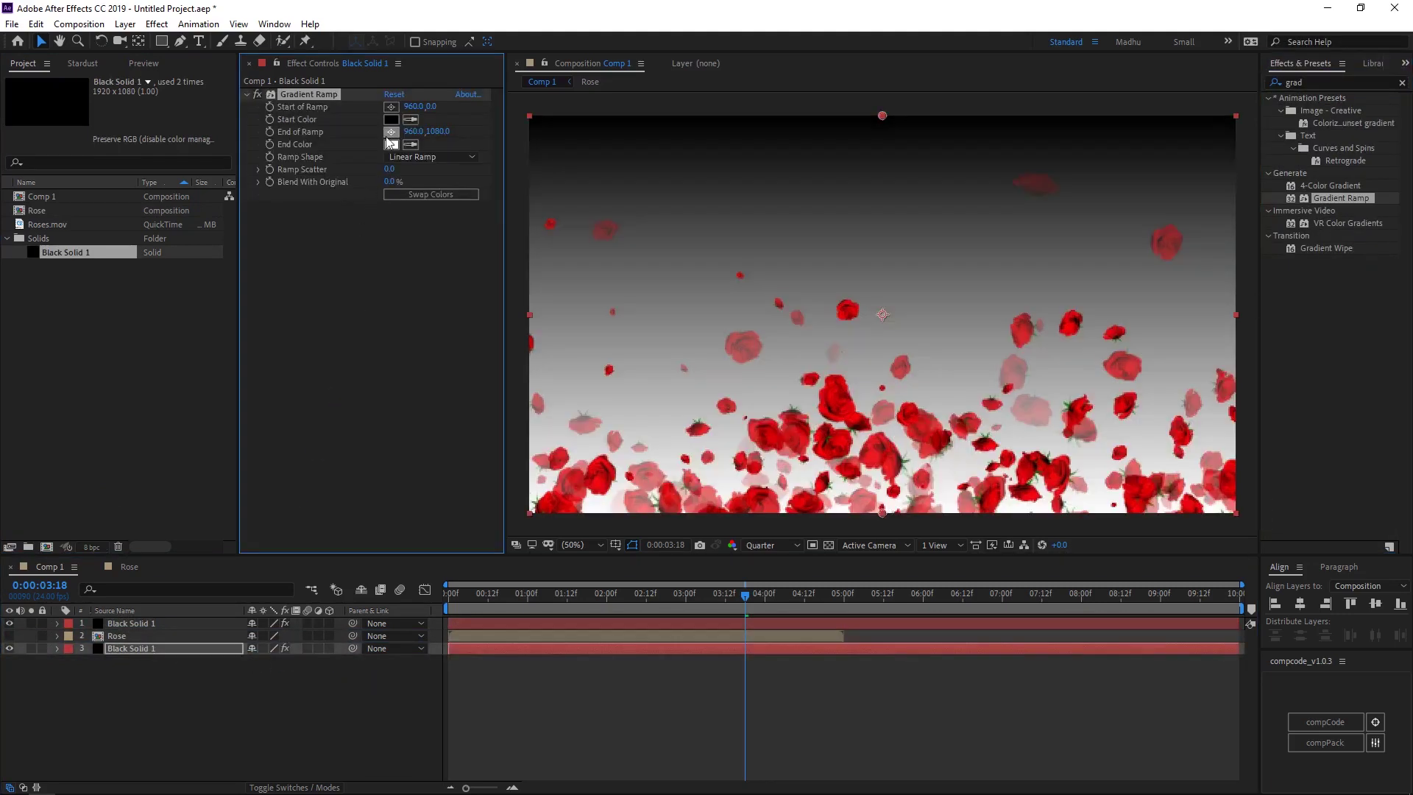
Set the gradient's Ramp Shape to Radial Ramp and swap its colors
click(431, 159)
click(412, 188)
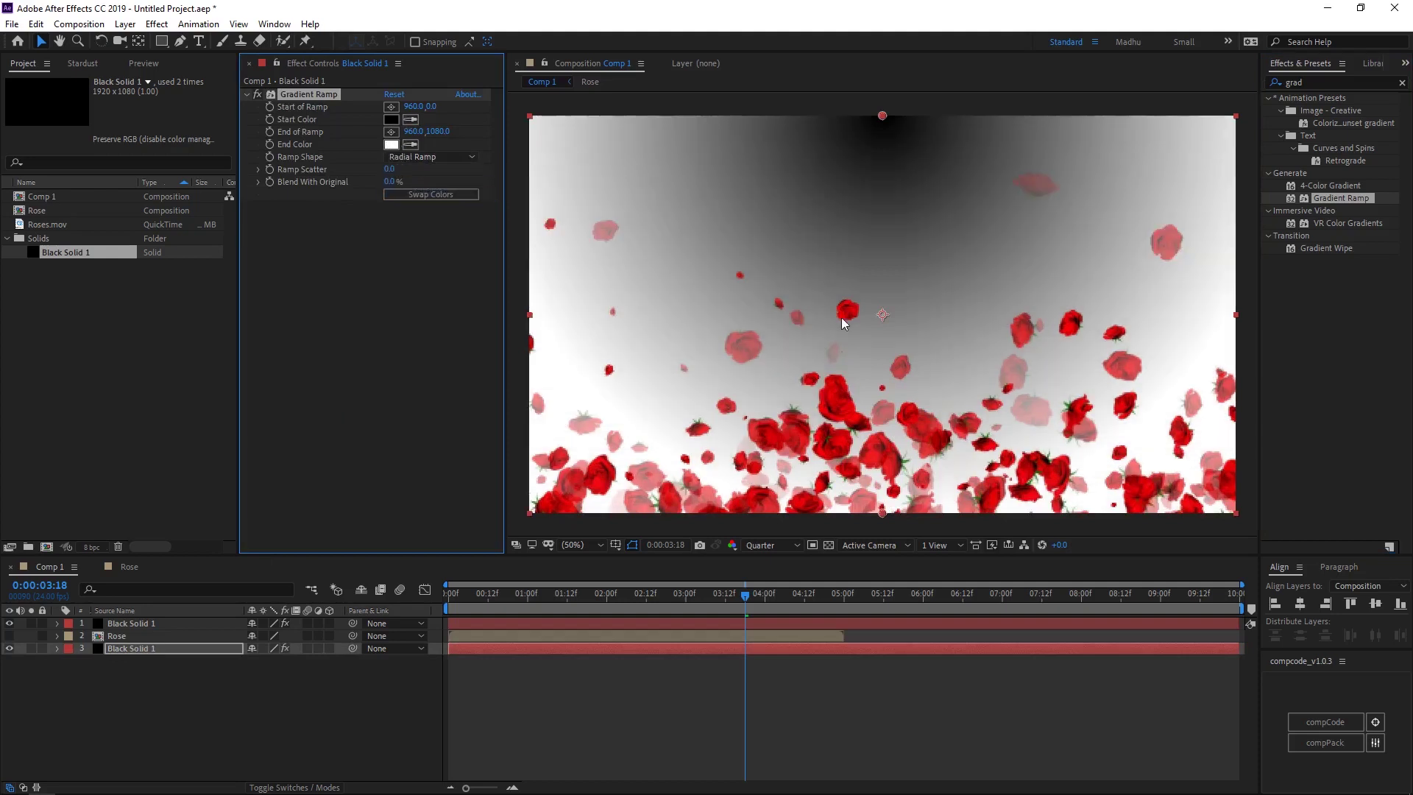
click(422, 195)
Move the ramp's start to the frame center at about 952, 536 and its end below the frame at about 1028, 1748
scroll(923, 306, down, 4)
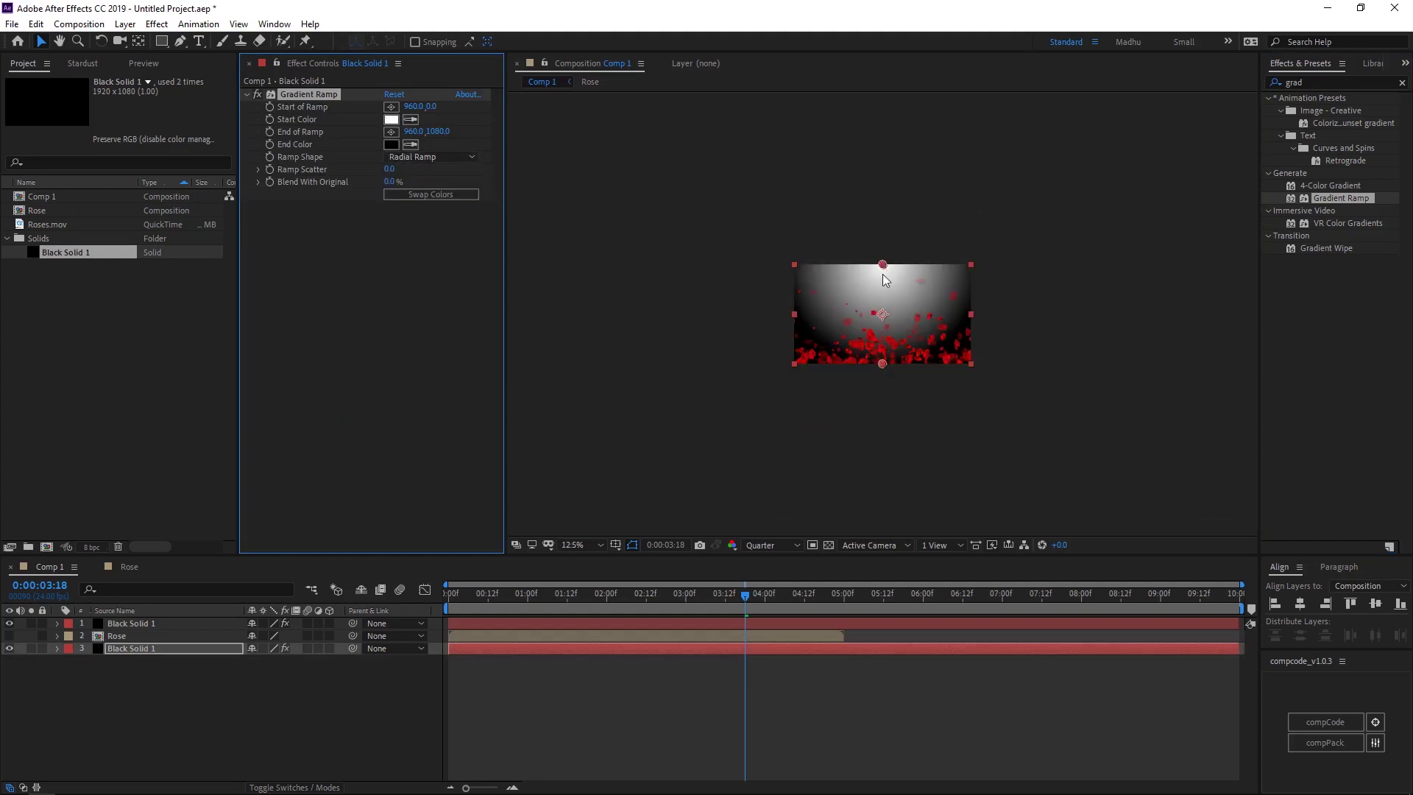
drag(883, 265, 884, 319)
scroll(882, 312, up, 2)
drag(890, 409, 898, 534)
key(period)
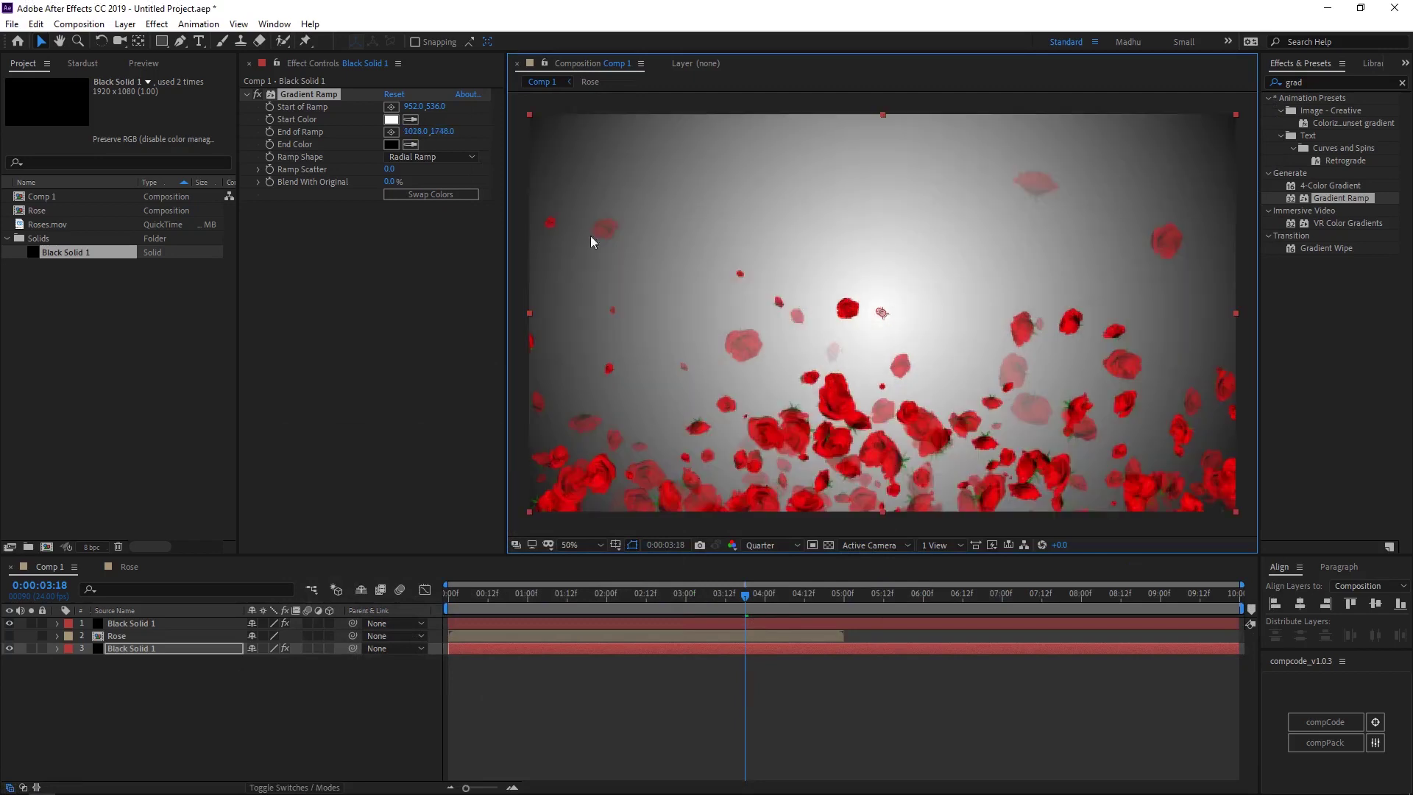
Set the gradient's End Color to mid gray 7F7F7F
click(391, 144)
drag(183, 535, 156, 533)
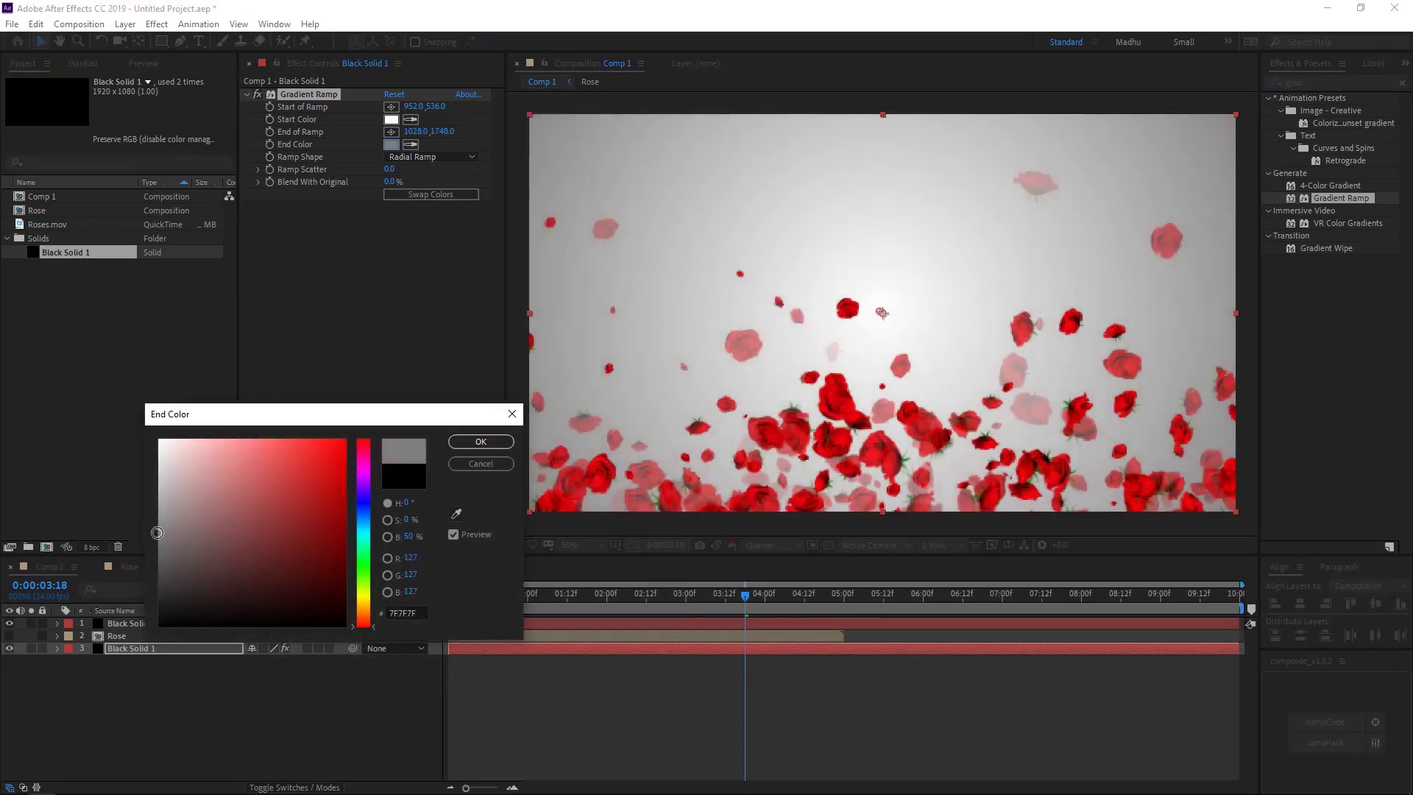
click(482, 441)
Preview the rose animation over the gradient background from the start of the timeline
drag(722, 594, 440, 643)
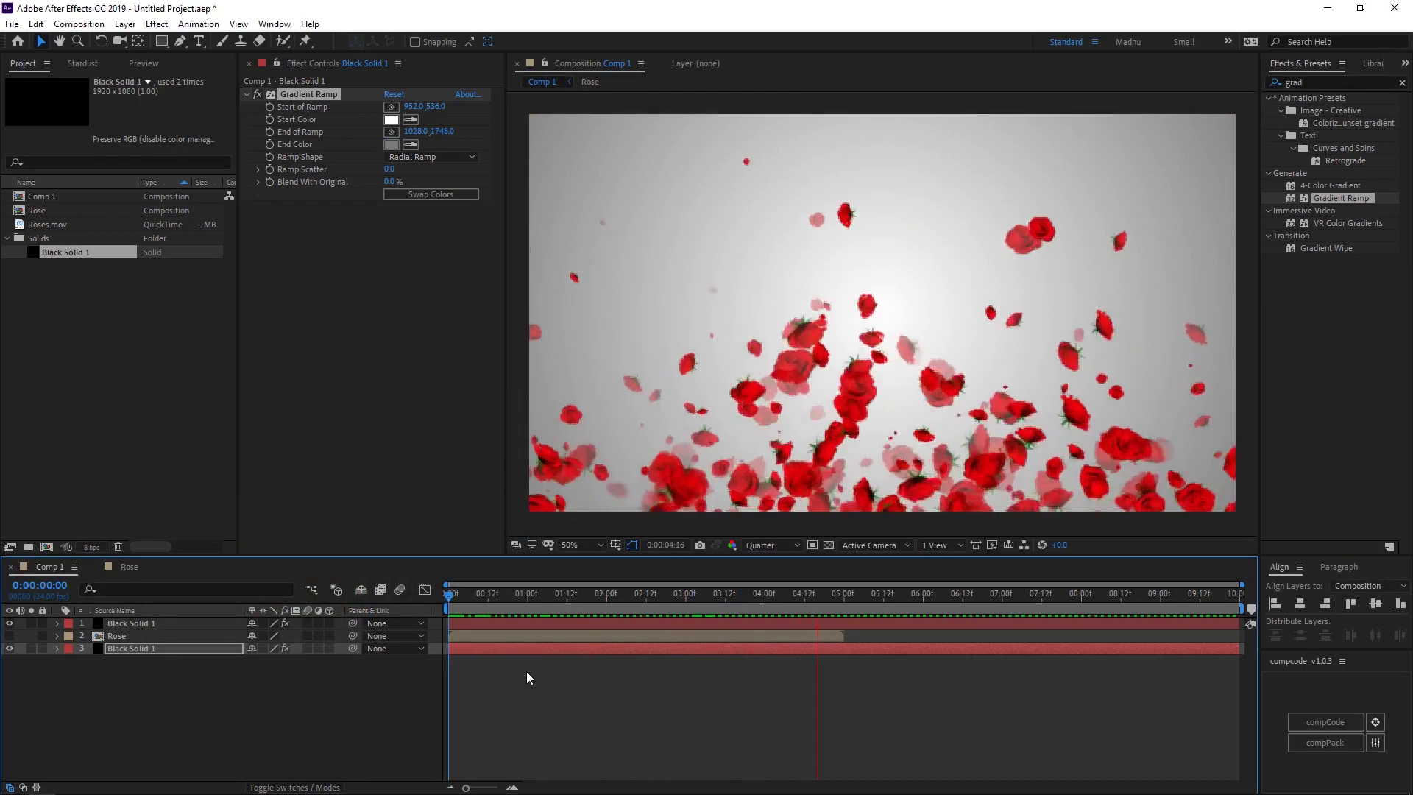
key(space)
drag(734, 592, 442, 604)
key(space)
Lower the rose emitter's Origin Y to 1127, below the frame, and preview the animation from the start
click(130, 624)
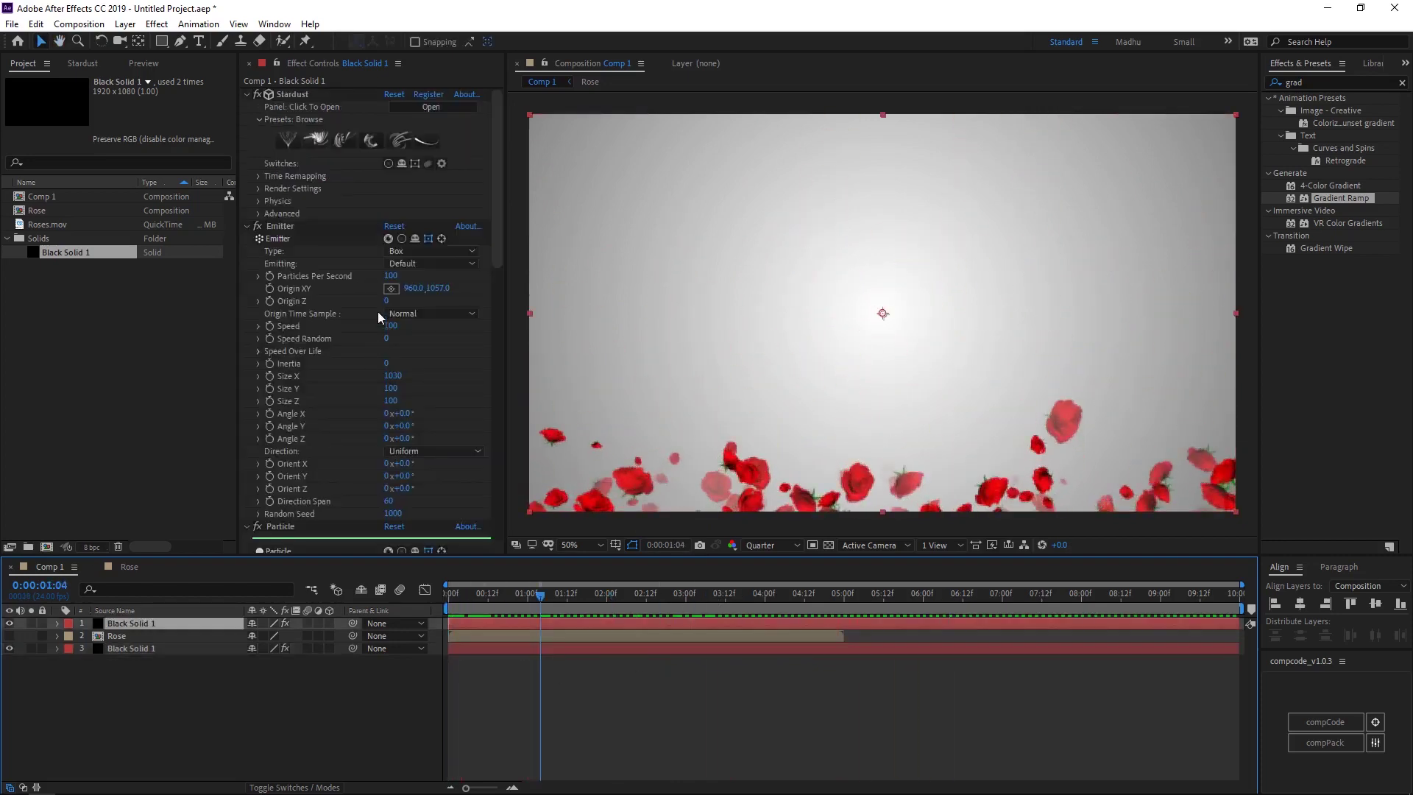
drag(444, 288, 494, 287)
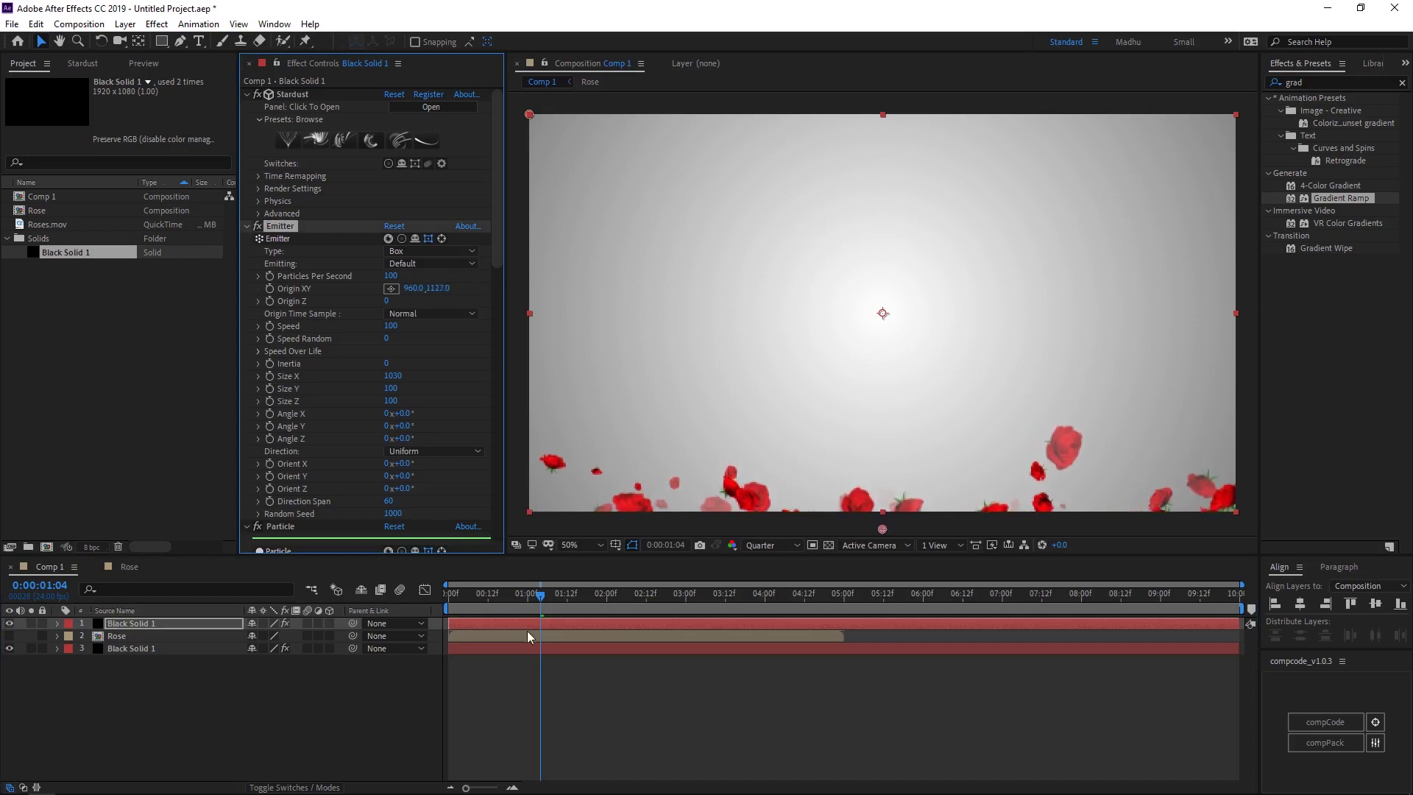
drag(523, 597, 432, 609)
key(space)
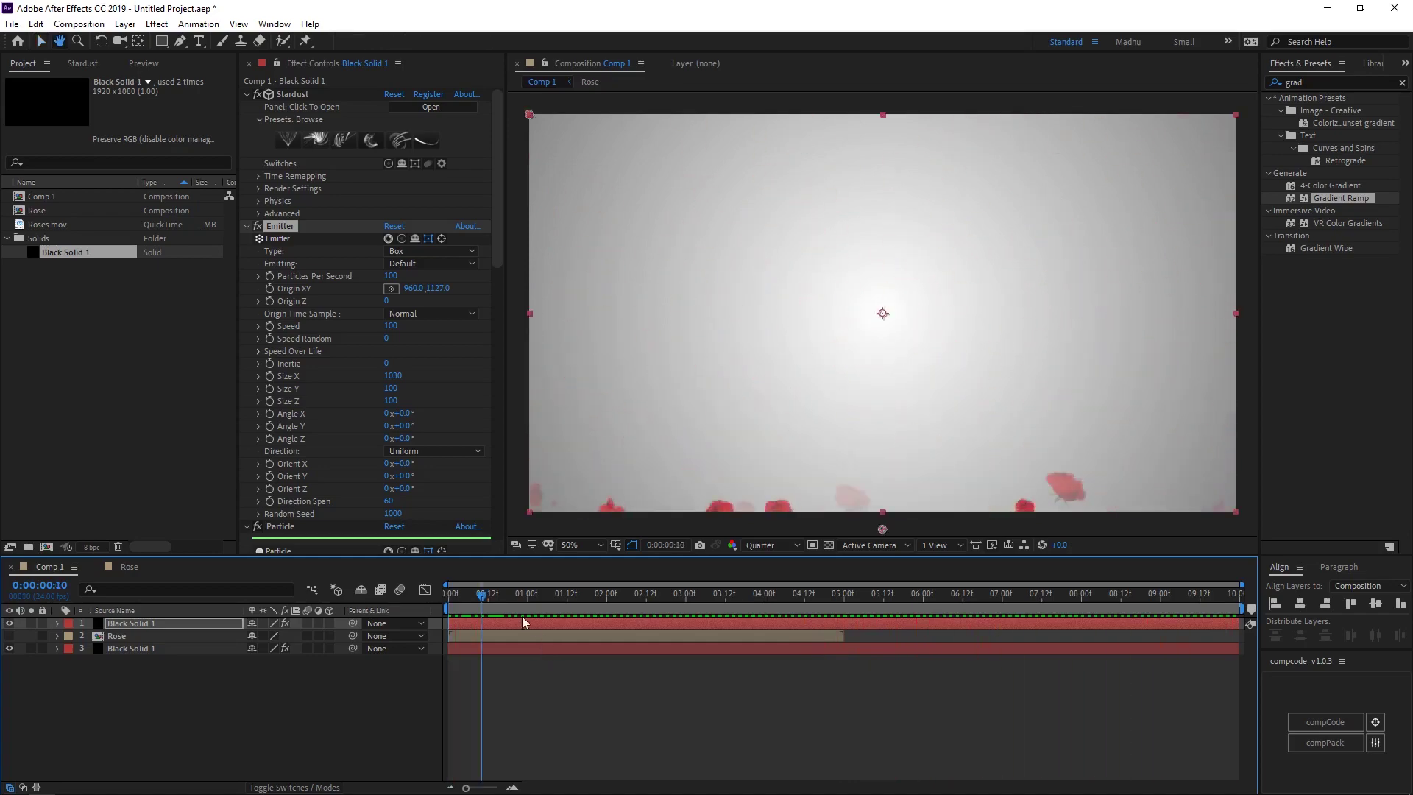
key(space)
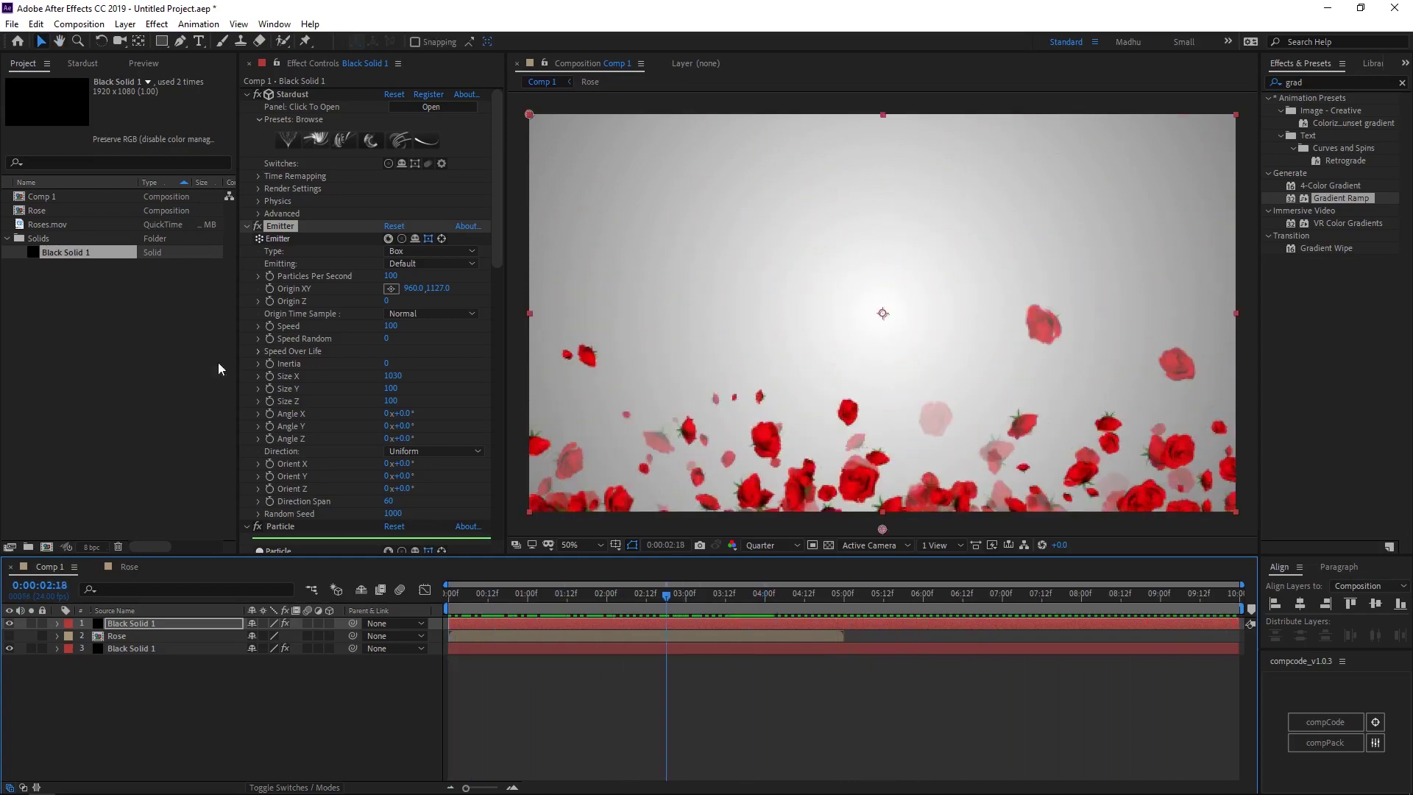
Import the Vilote.mov footage into the project
click(110, 63)
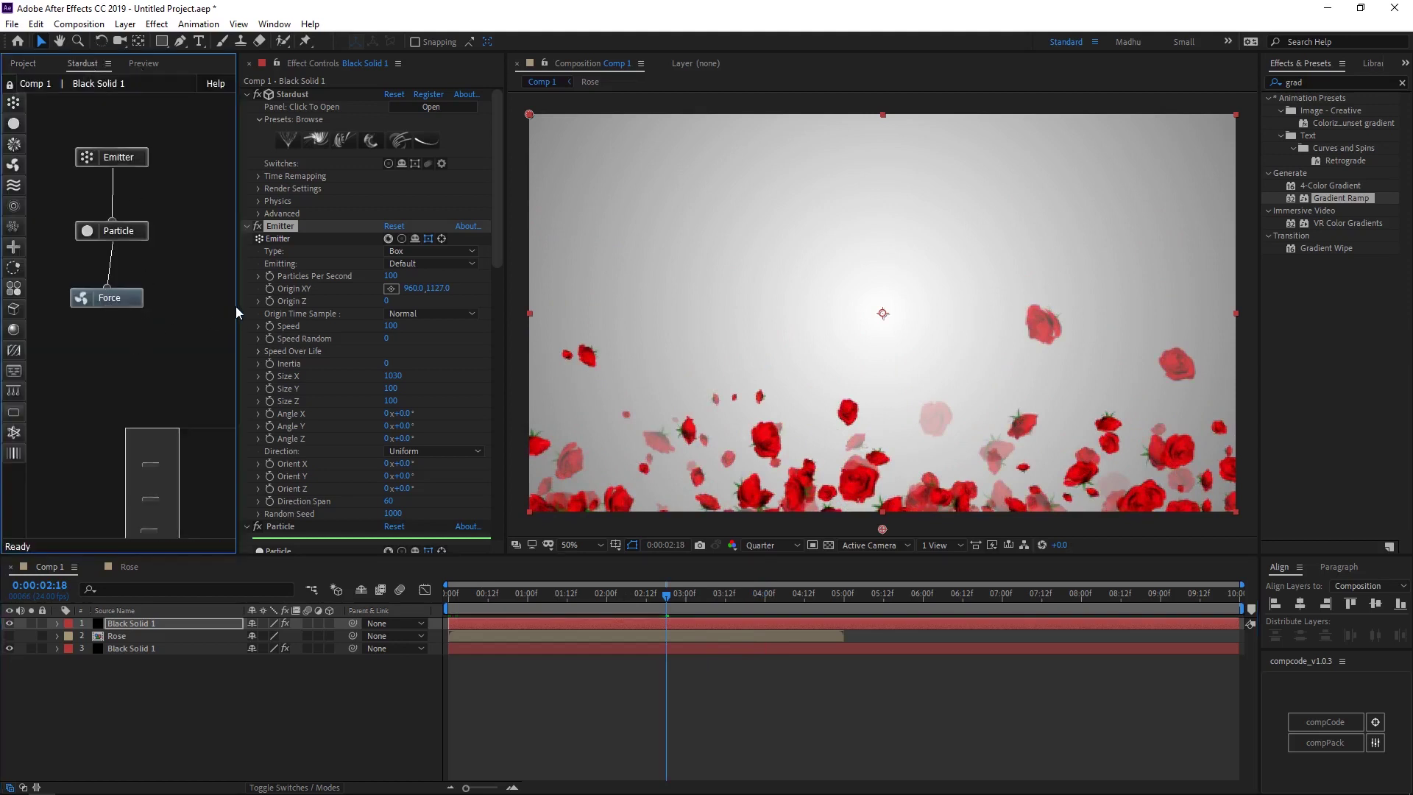
drag(236, 306, 255, 306)
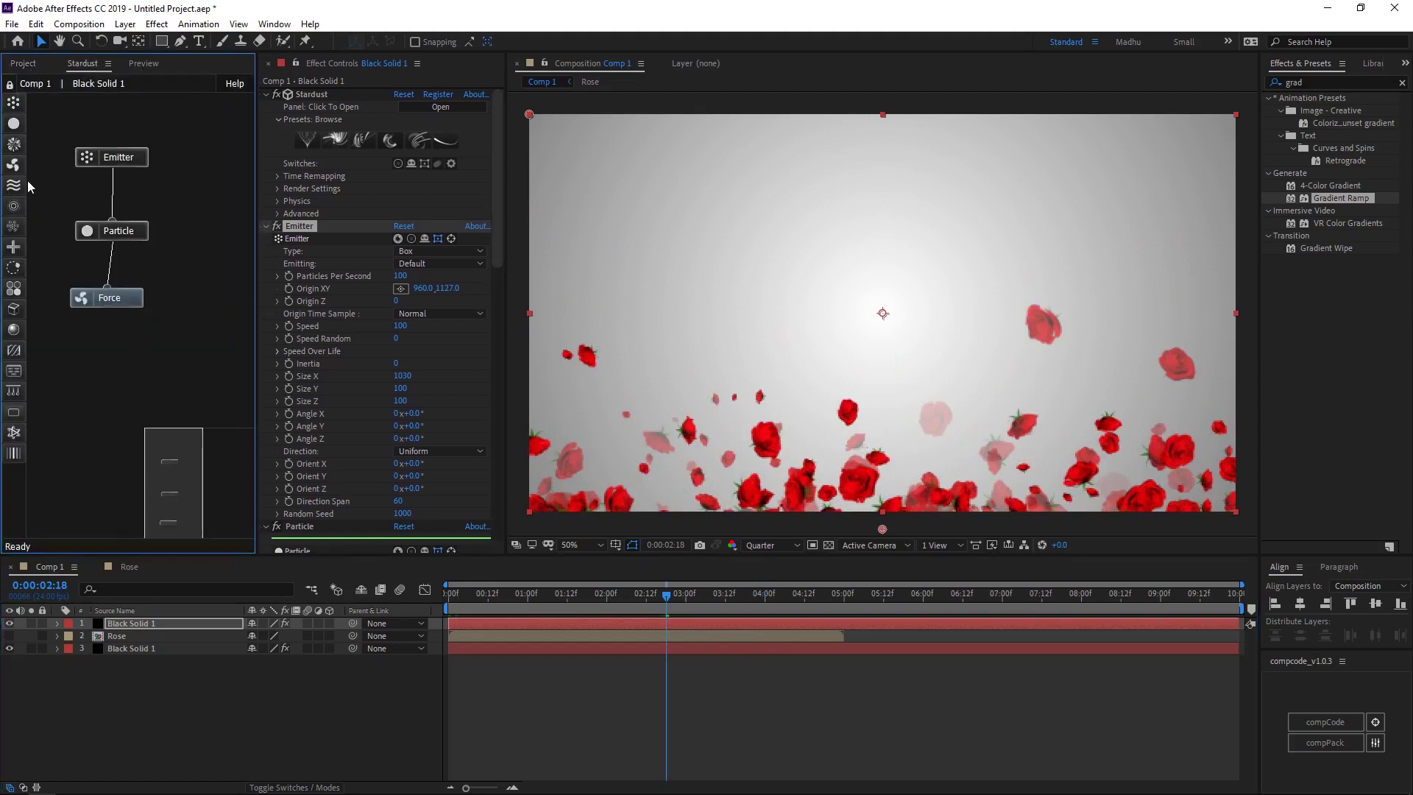
click(23, 63)
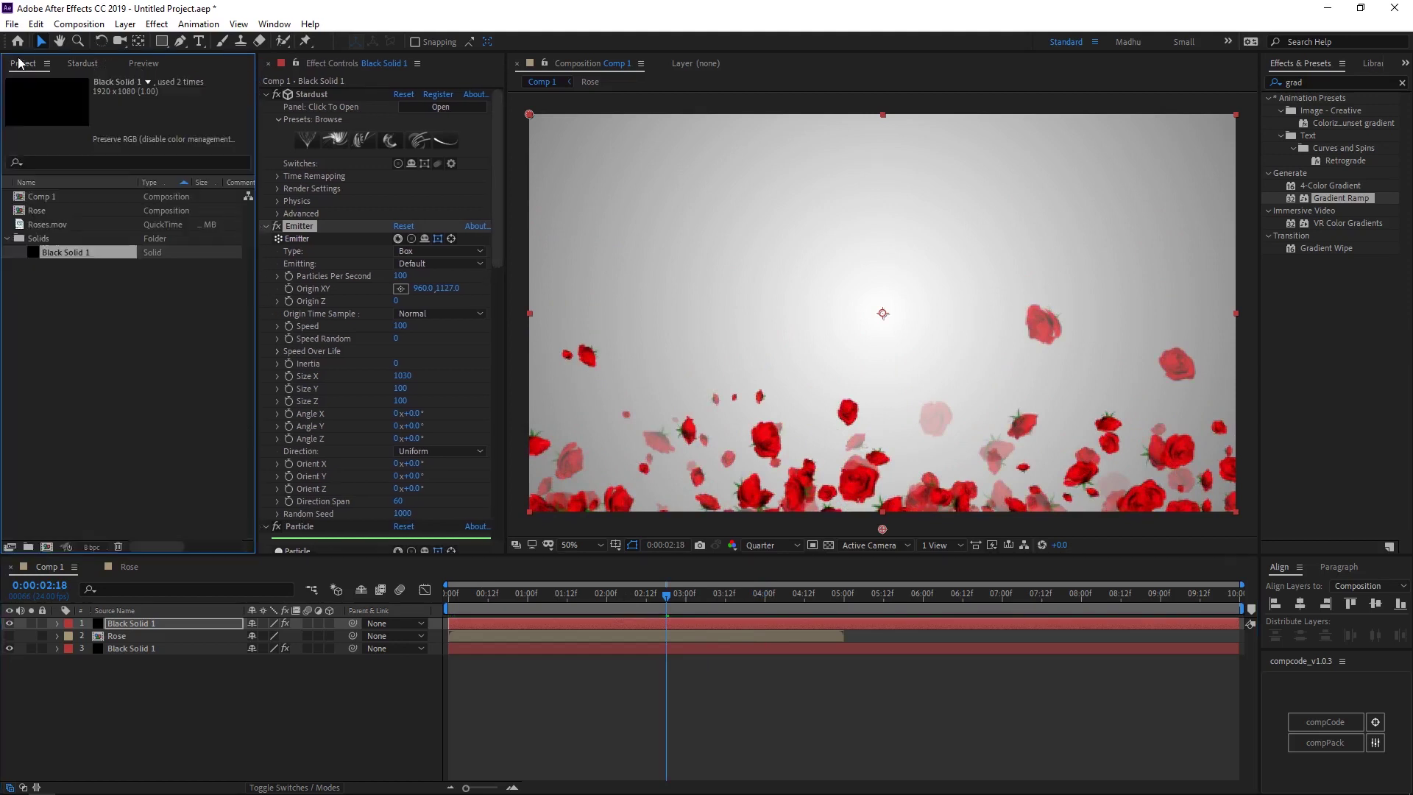
double_click(49, 306)
double_click(180, 196)
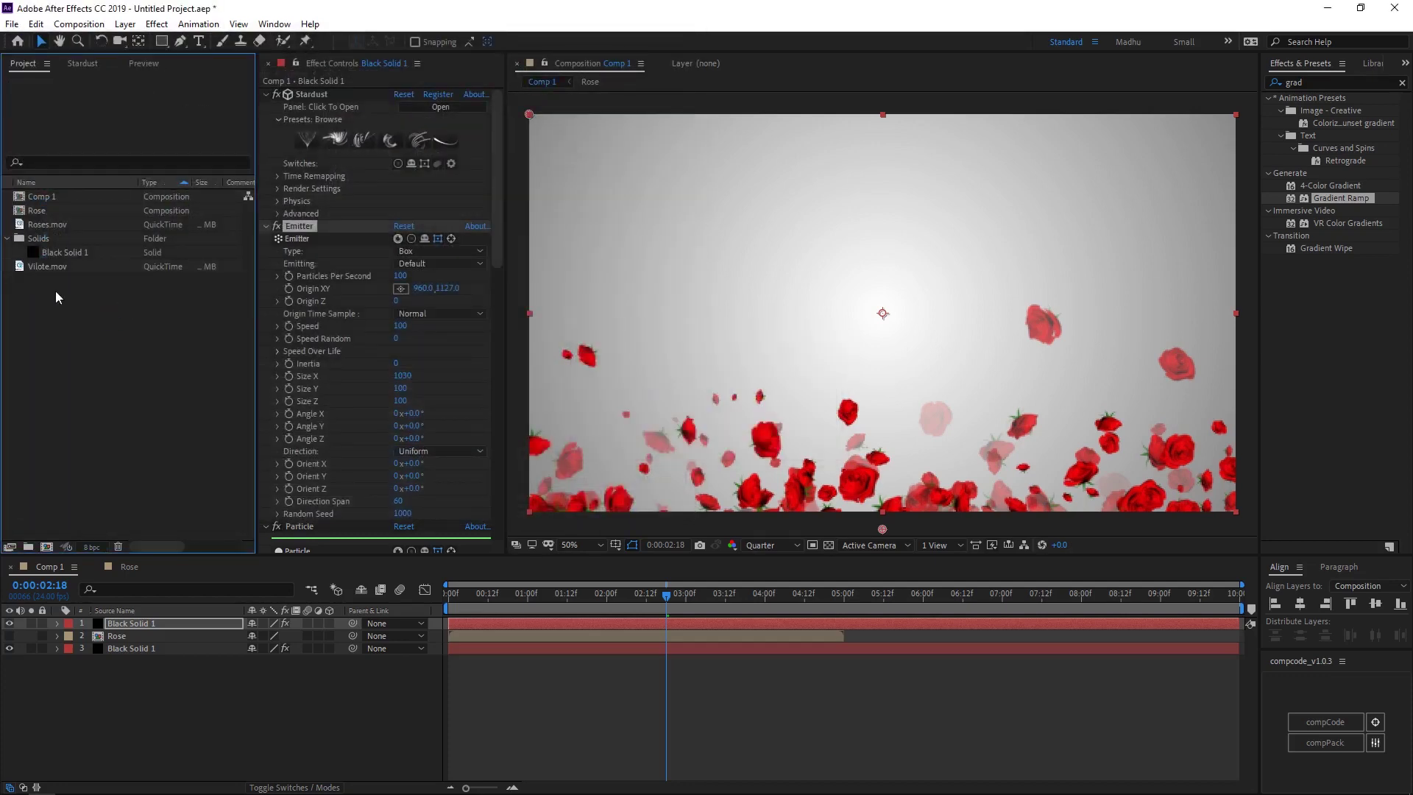
Create a 250 × 250 px, 10-second composition named Violet and add the Vilote.mov footage to it
key(ctrl+n)
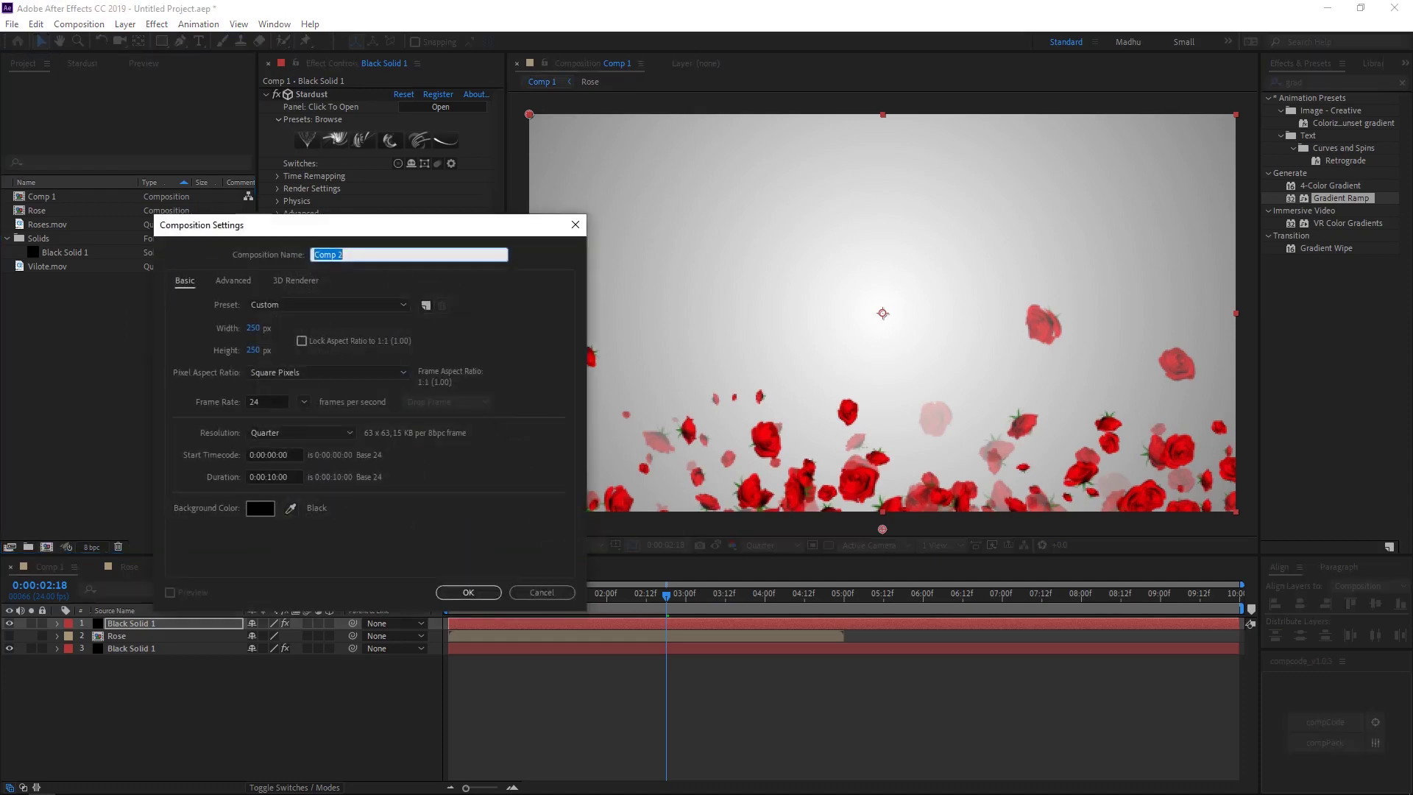
text(Violet)
click(468, 592)
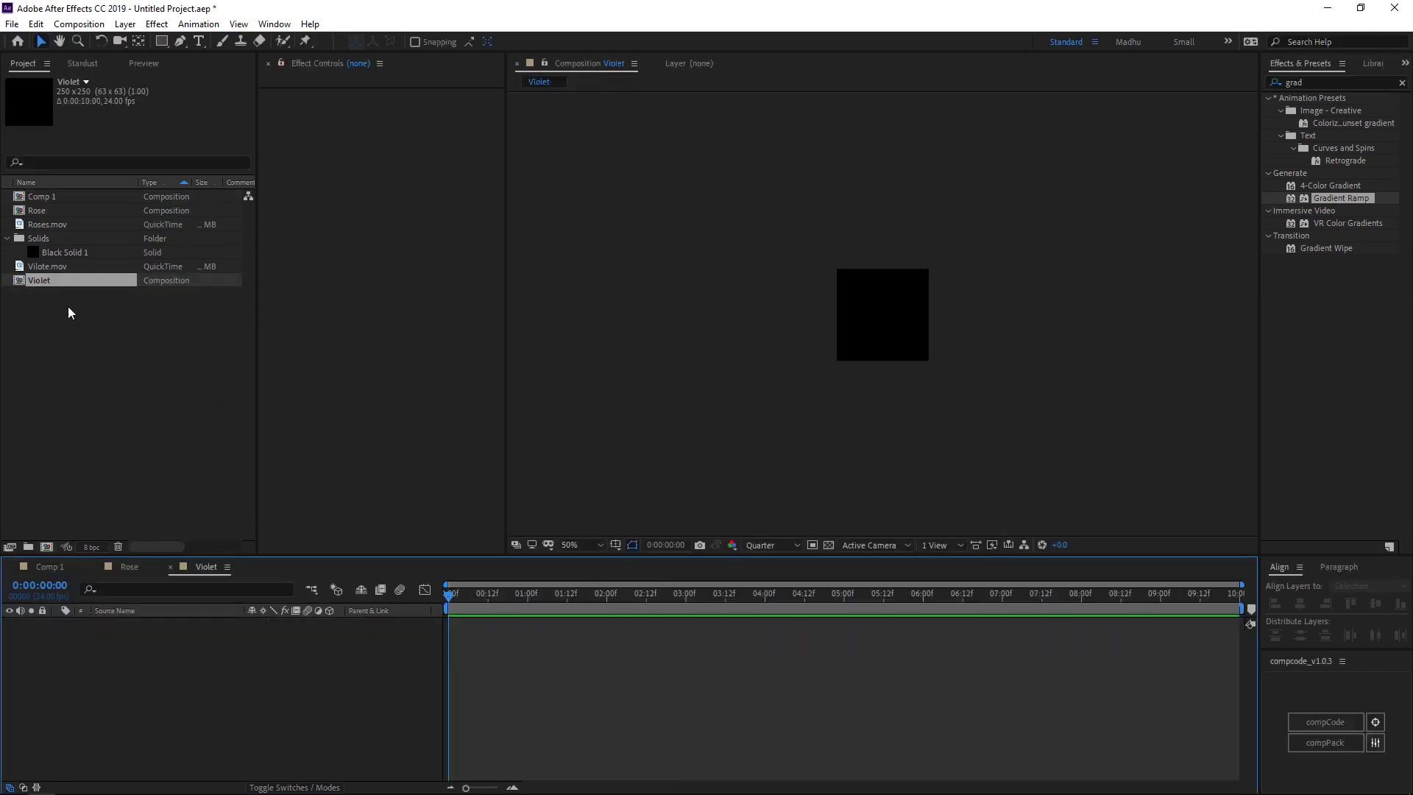
drag(48, 265, 129, 631)
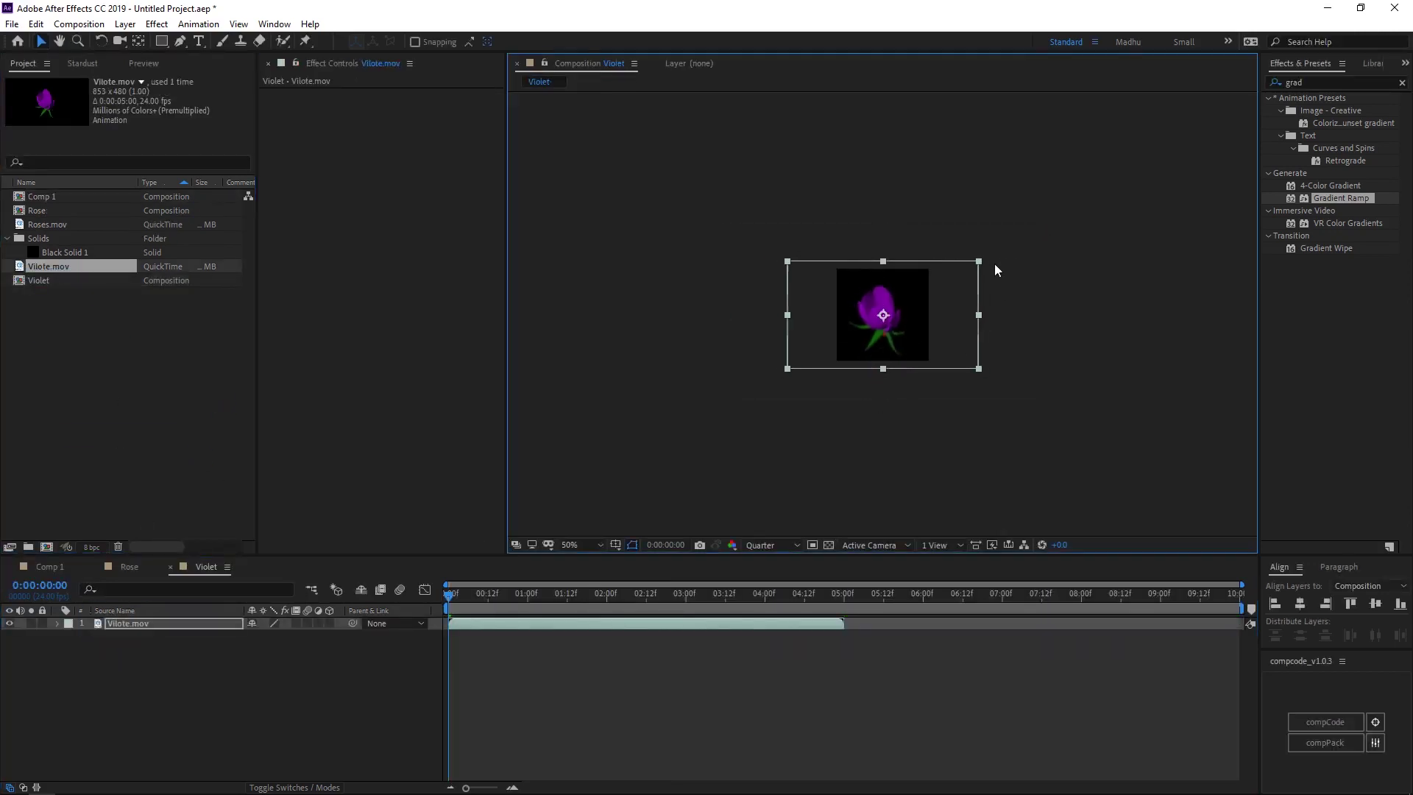
Preview the violet footage, end the work area at the clip's last frame 0:00:04:23, and trim the Violet composition to it
drag(995, 269, 988, 271)
scroll(933, 372, up, 1)
key(space)
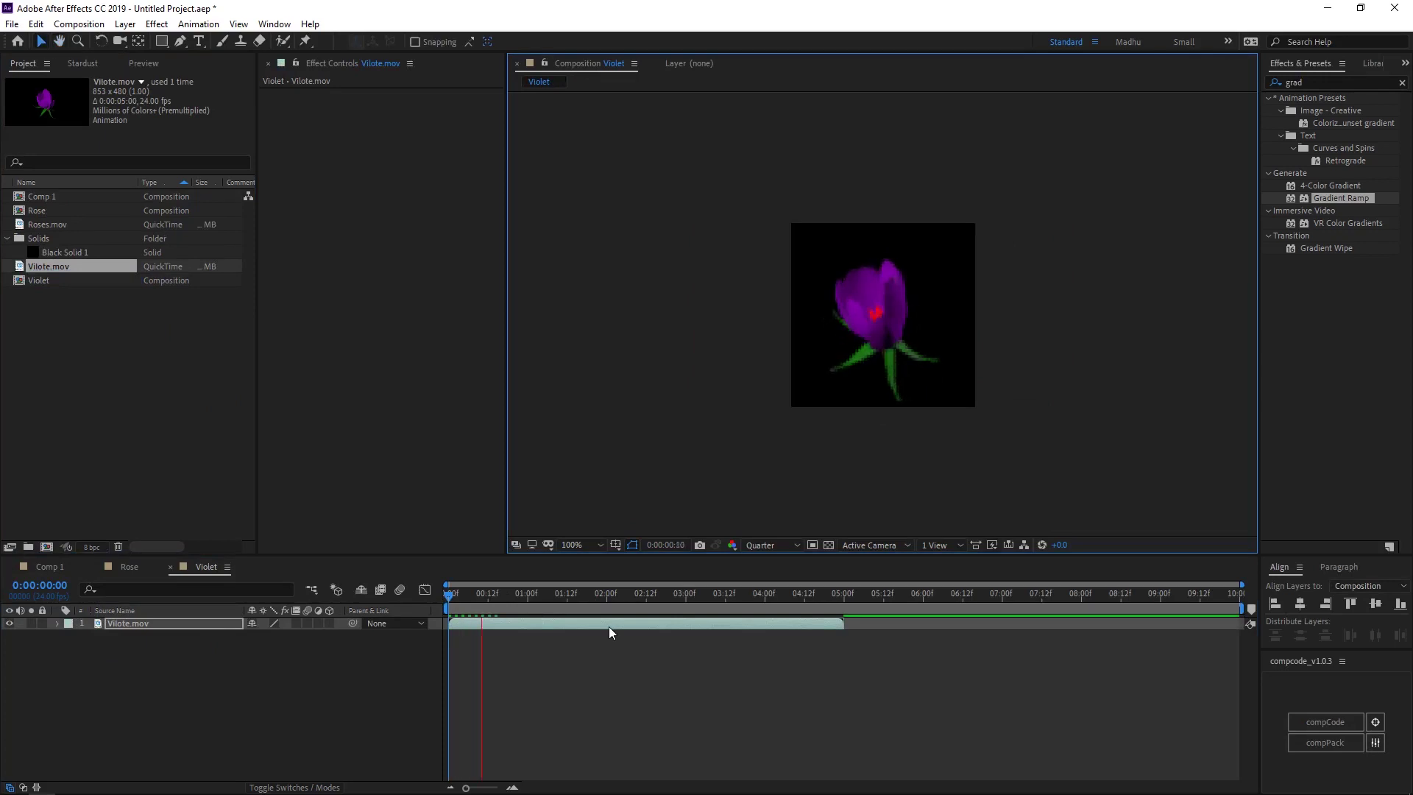
drag(802, 598, 835, 598)
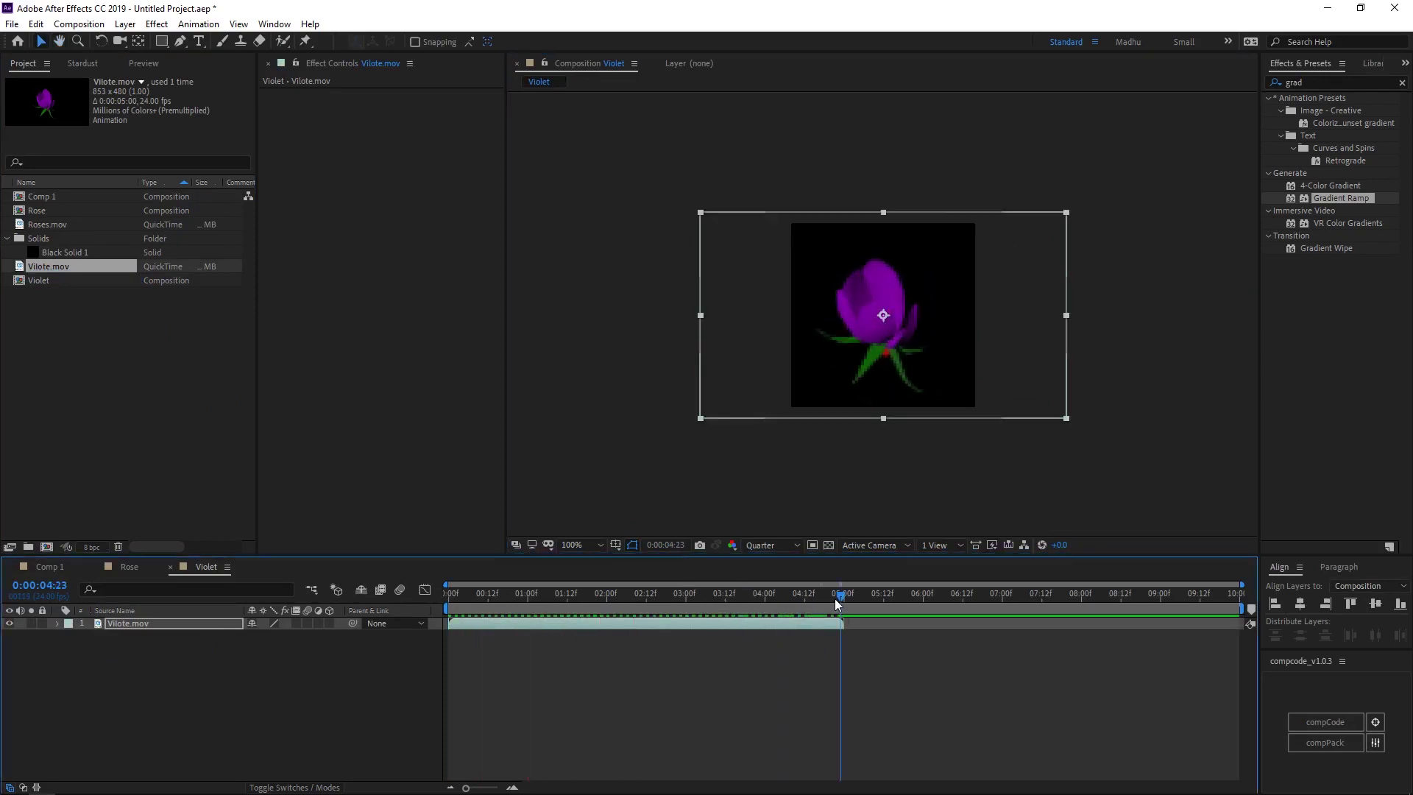
key(n)
right_click(784, 608)
click(826, 651)
drag(686, 600, 637, 603)
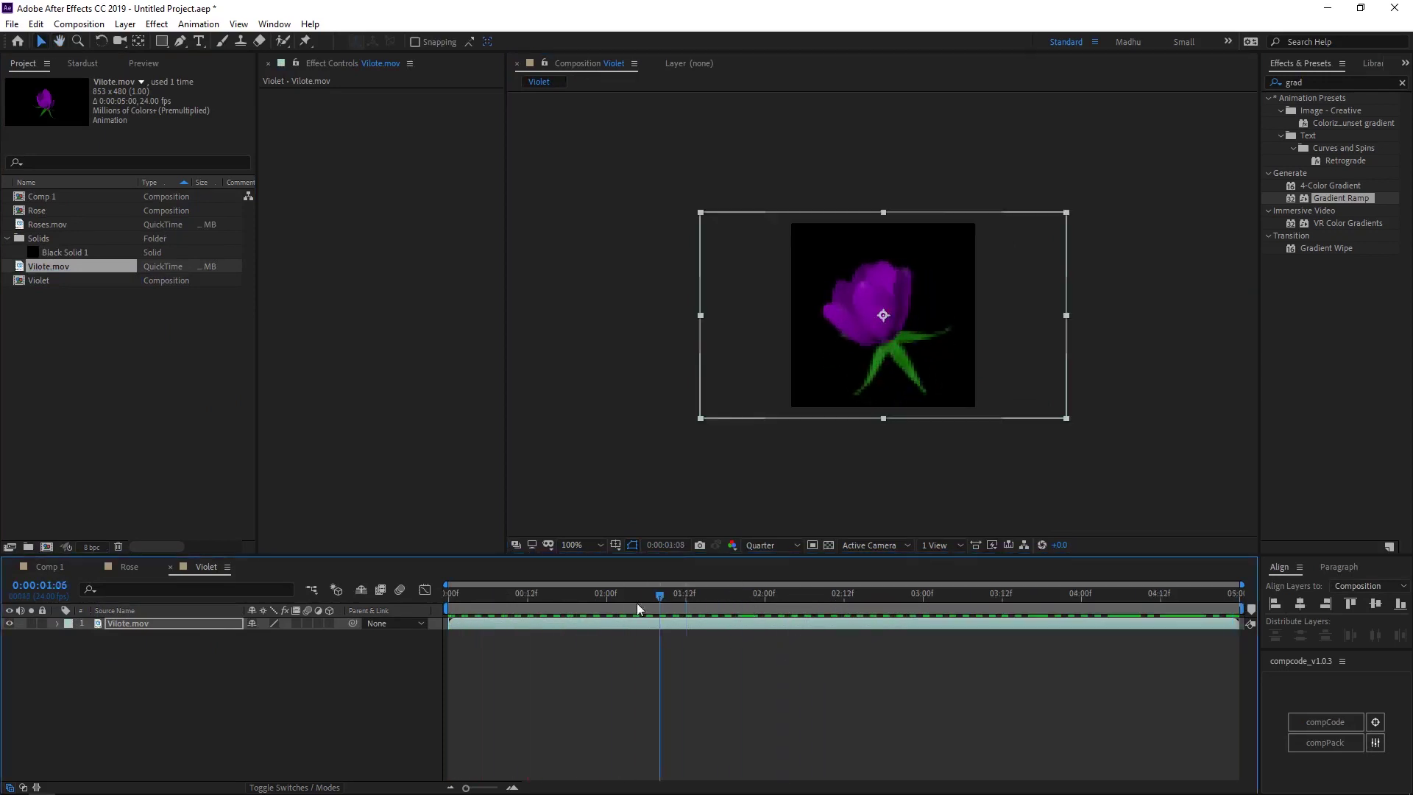
Add the Violet composition to Comp 1 as a hidden layer, with Violet and Rose beneath both black solids
click(73, 567)
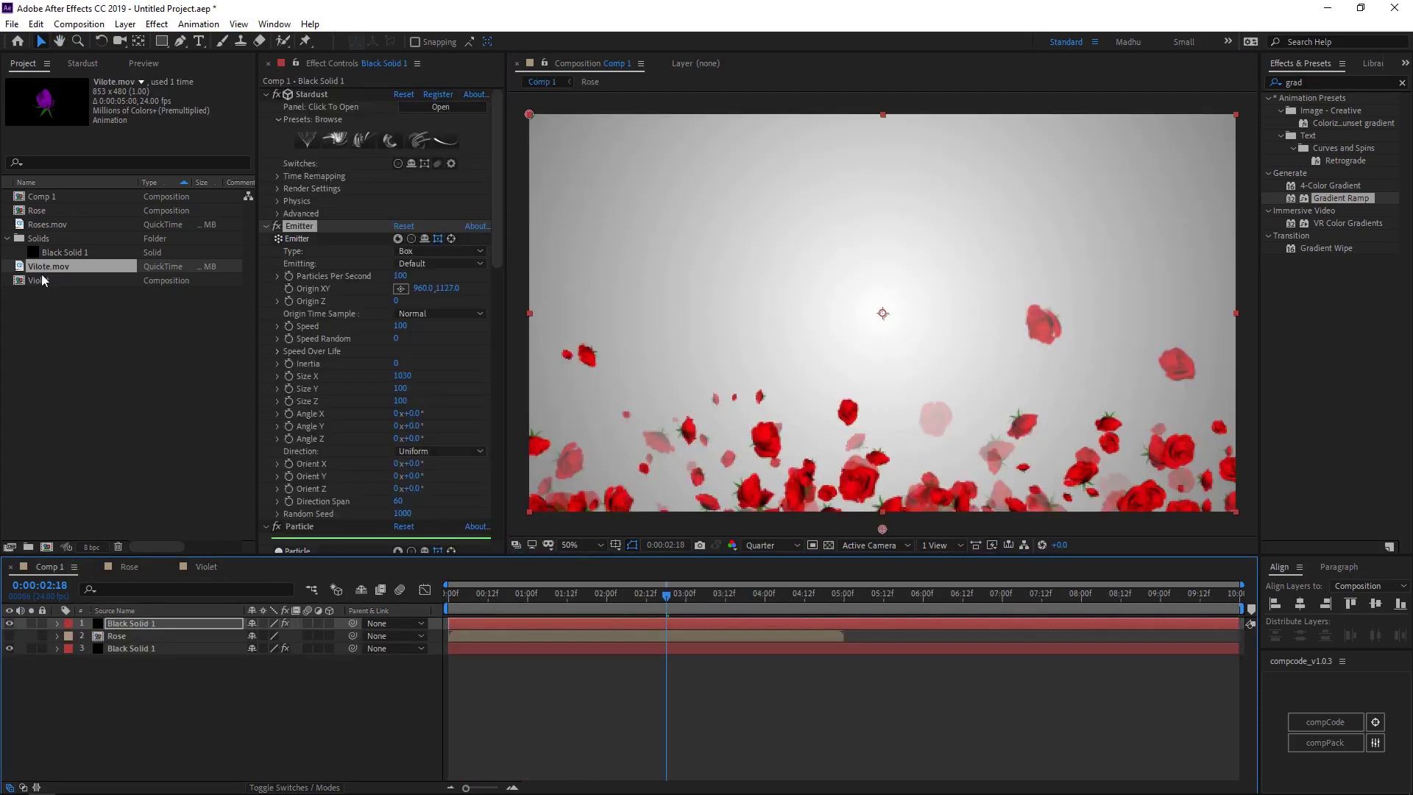
drag(41, 278, 120, 667)
click(12, 659)
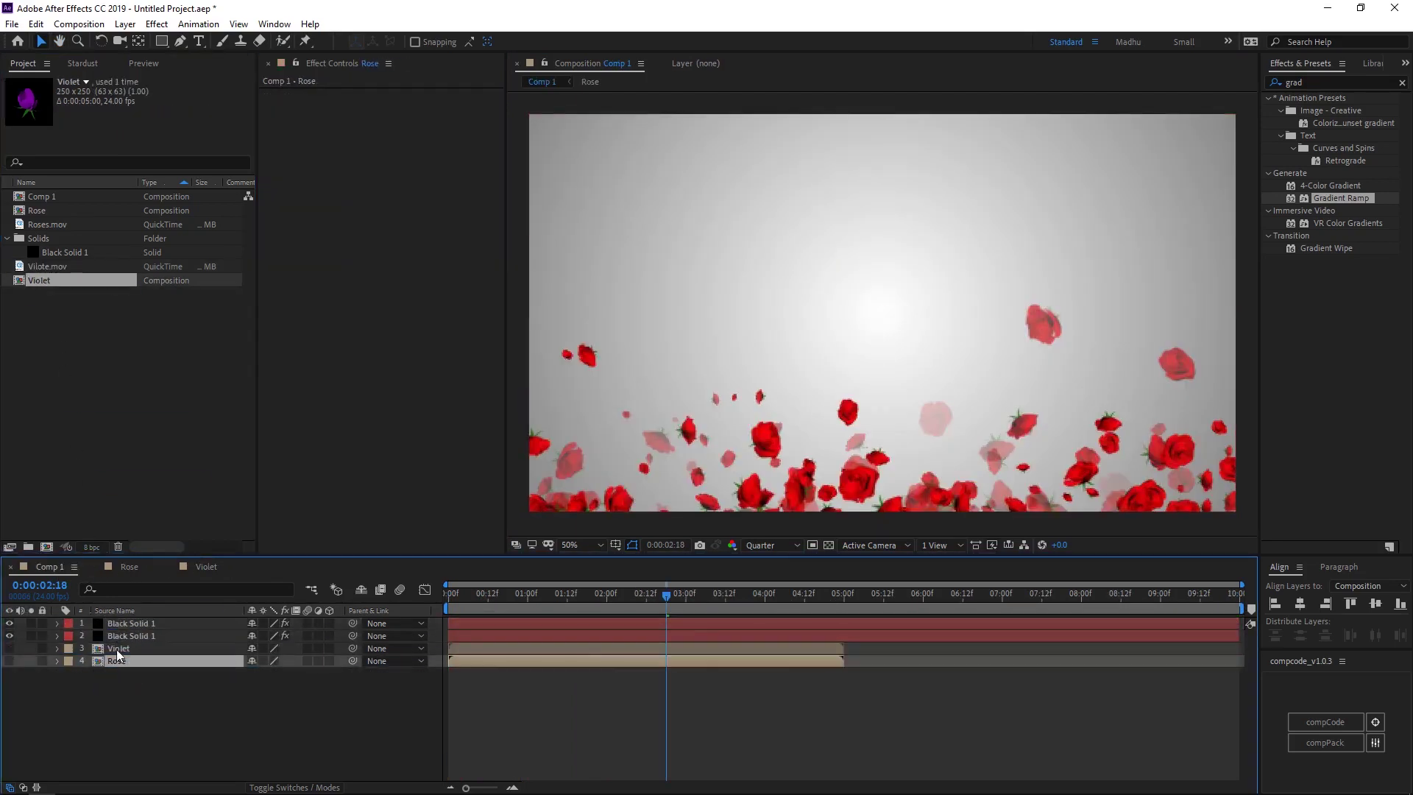
Duplicate the Particle node of the top solid's Stardust effect and connect the copy between the Emitter and Force nodes
click(129, 623)
click(92, 65)
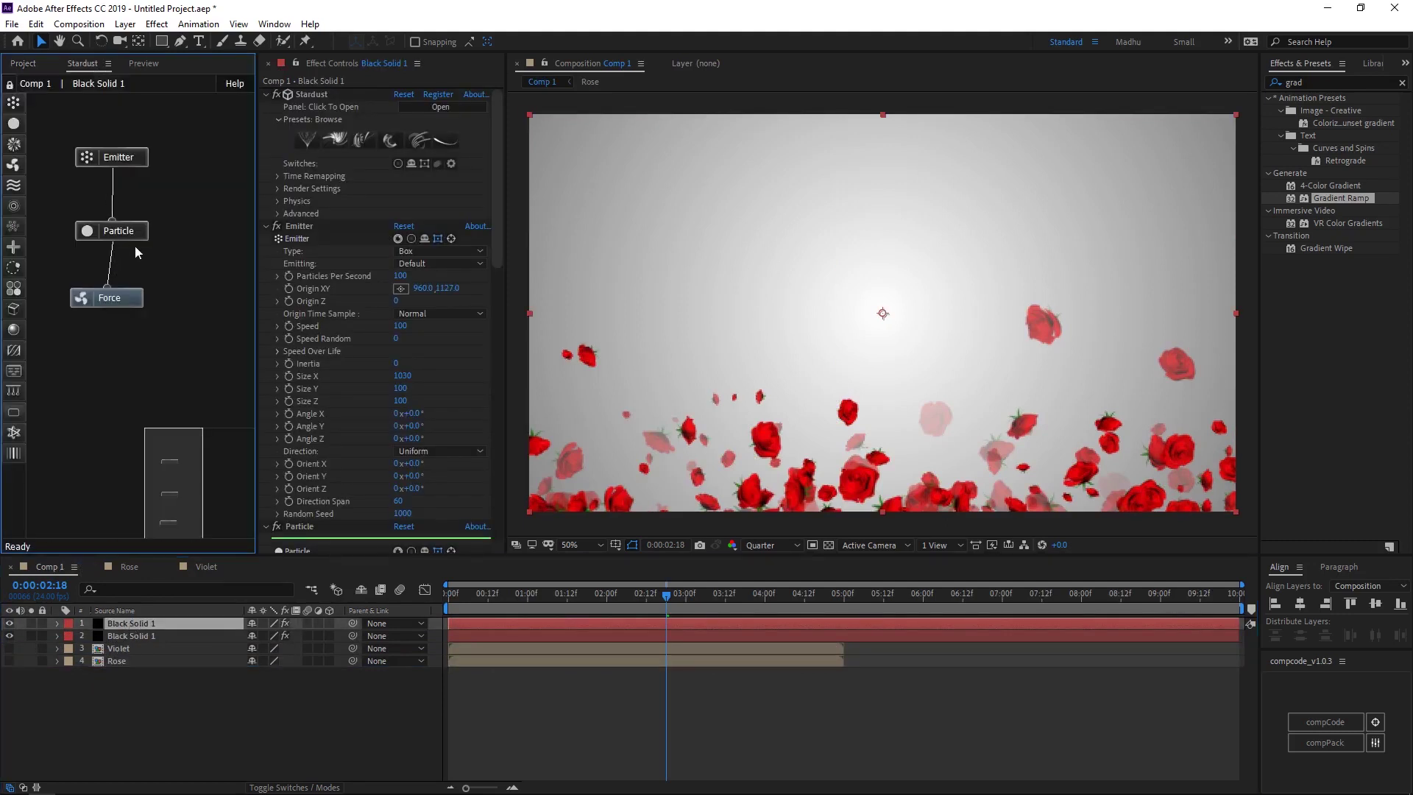
click(133, 236)
key(ctrl+d)
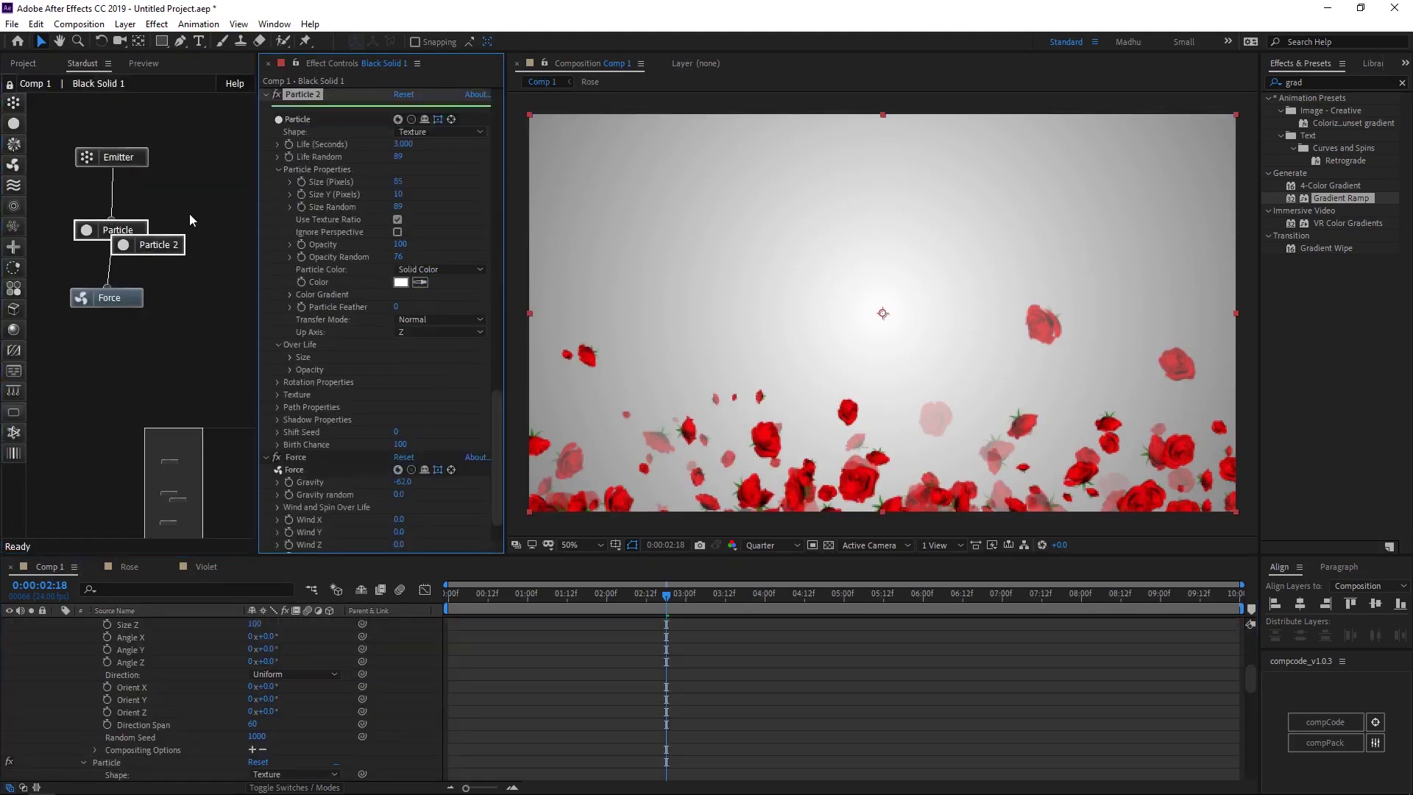
drag(179, 245, 229, 241)
drag(131, 160, 128, 162)
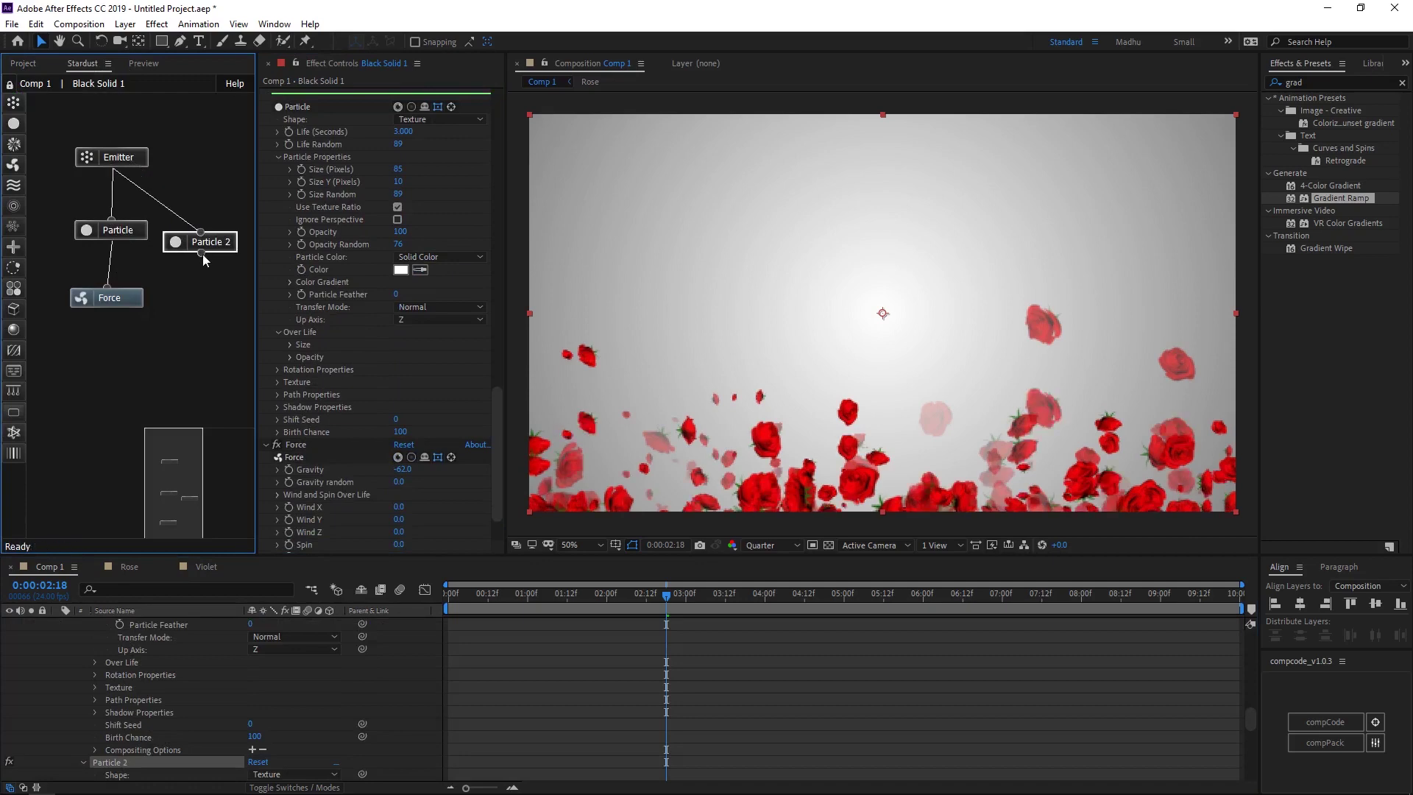
drag(202, 254, 110, 291)
Set the texture layer of the Particle 2 node to the Violet layer
scroll(345, 358, down, 2)
scroll(345, 358, up, 4)
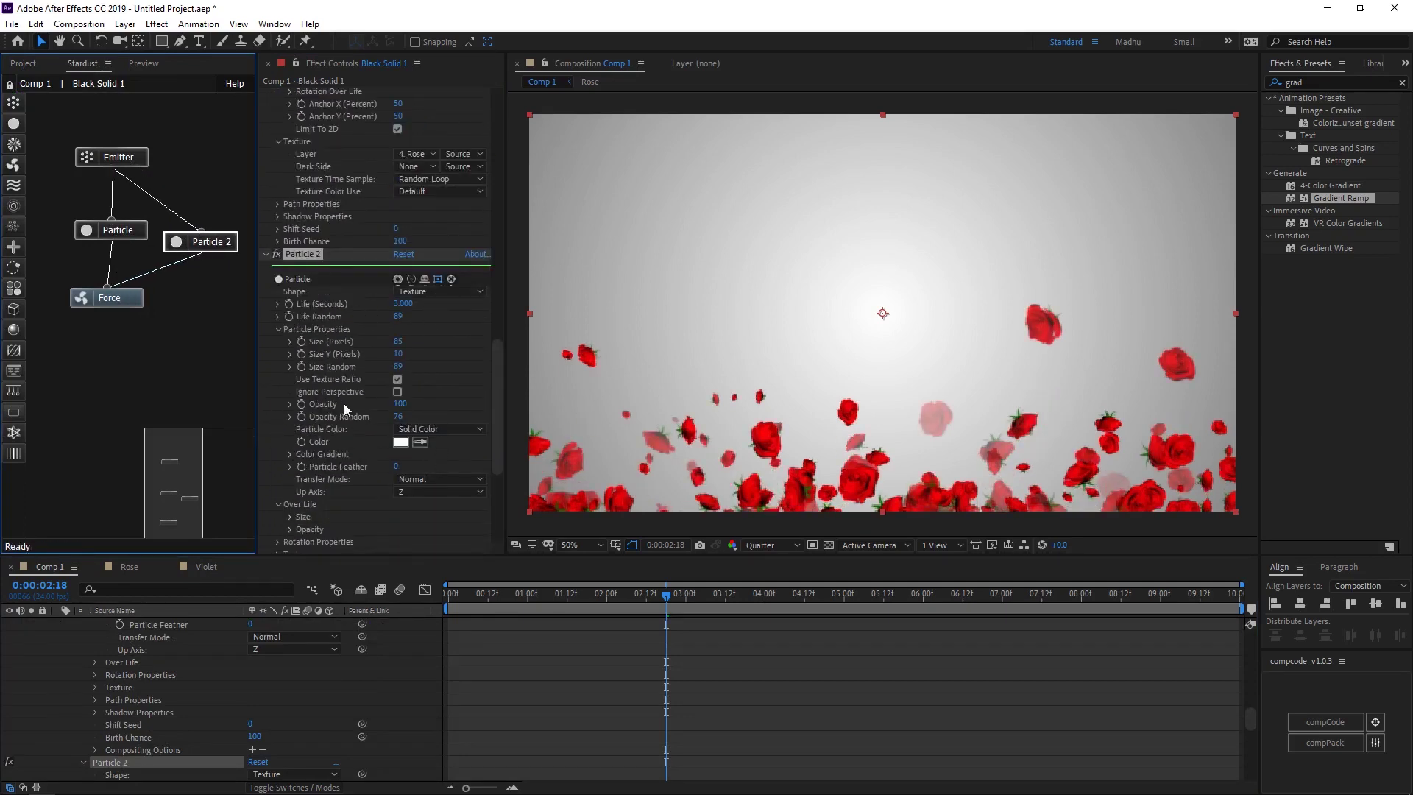
scroll(343, 403, down, 1)
click(278, 499)
scroll(332, 423, down, 1)
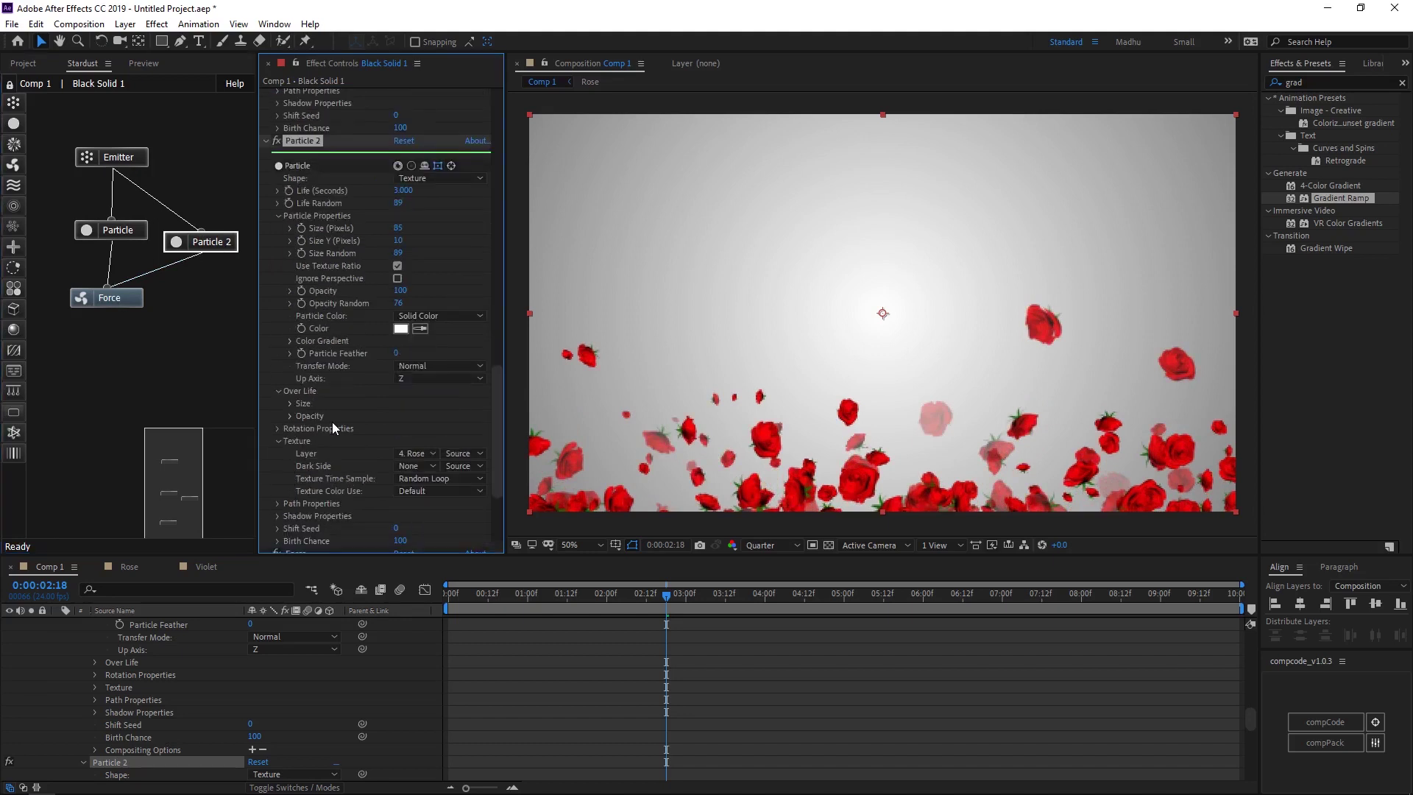
click(413, 453)
click(423, 523)
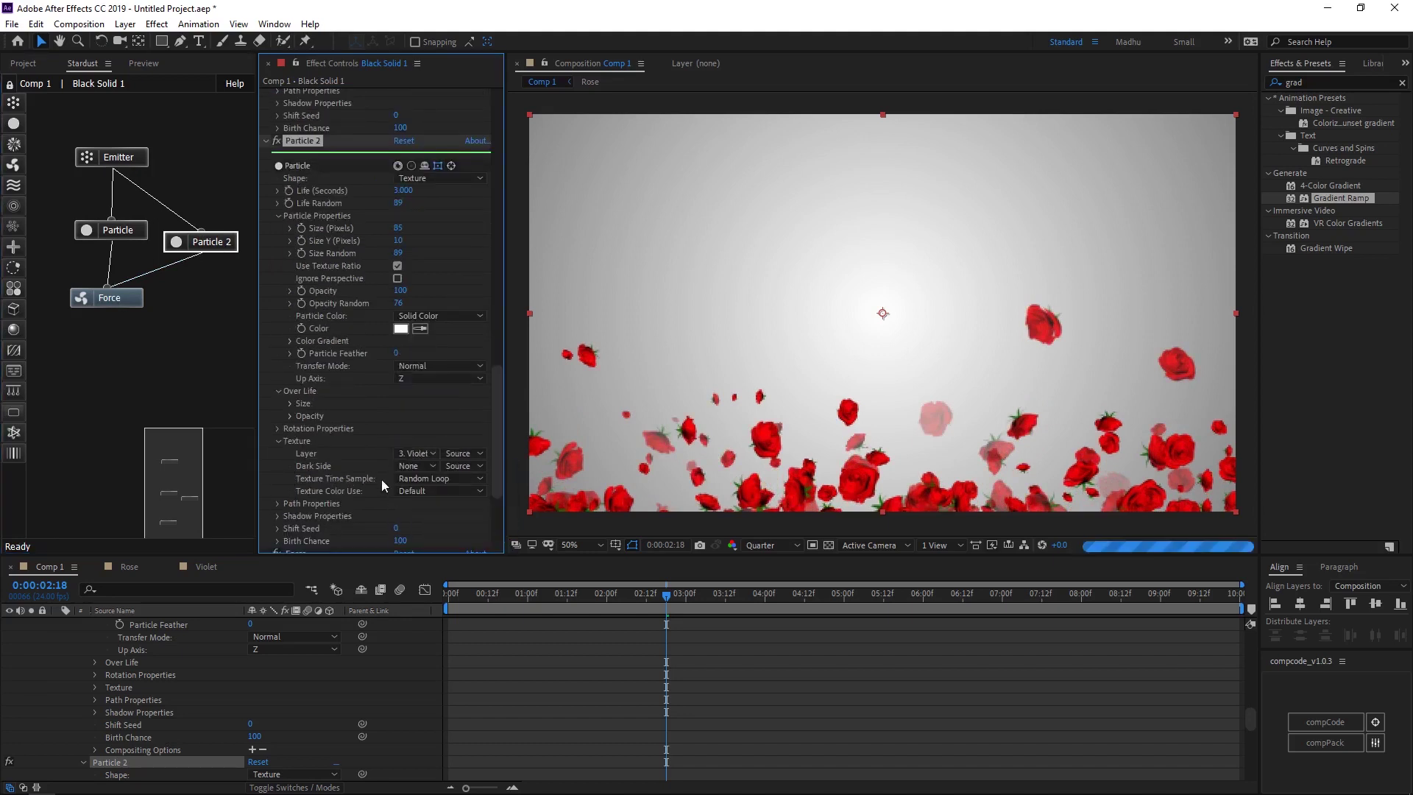
Set Particle 2's Shift Seed to 10 and reduce its Birth Chance to 61
scroll(373, 442, down, 1)
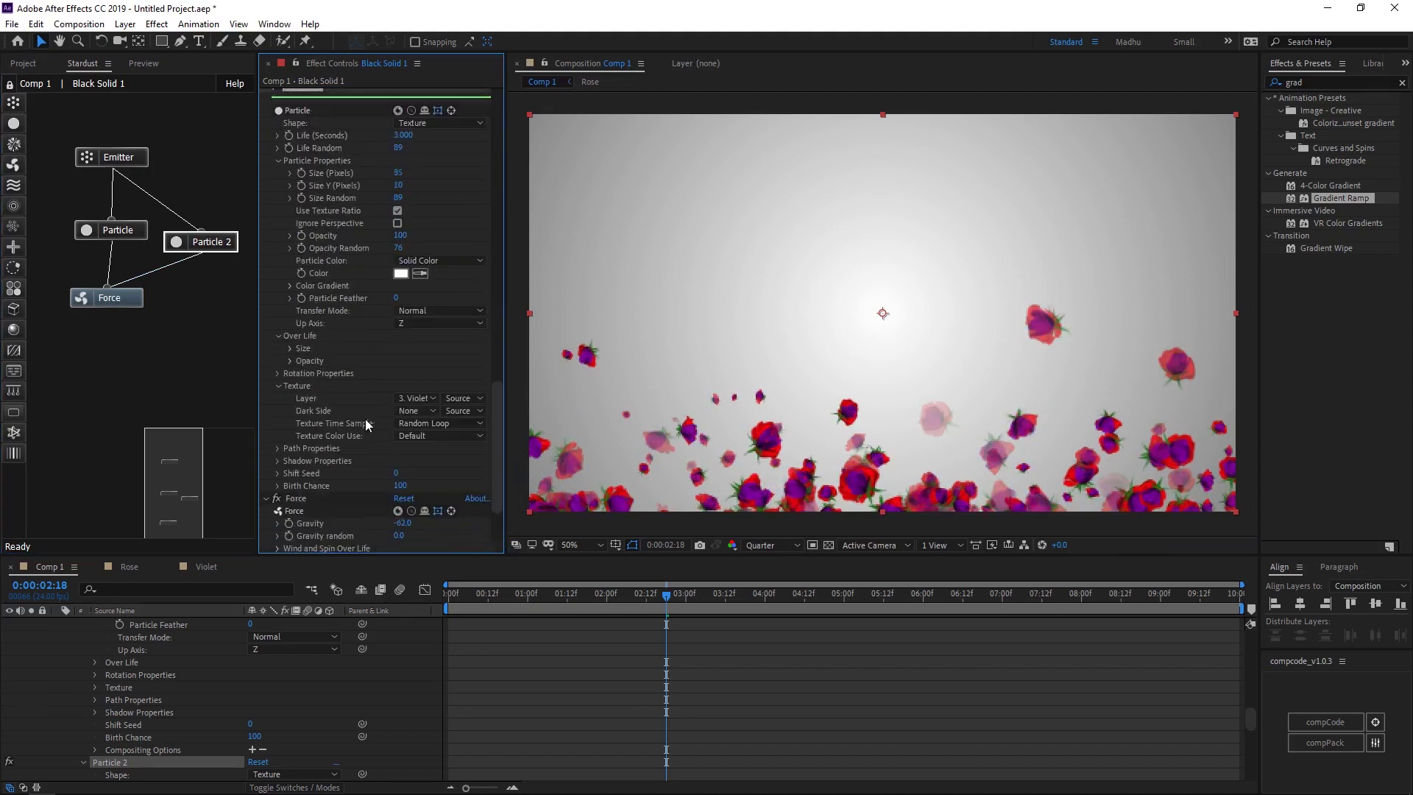
click(396, 473)
text(10)
key(Return)
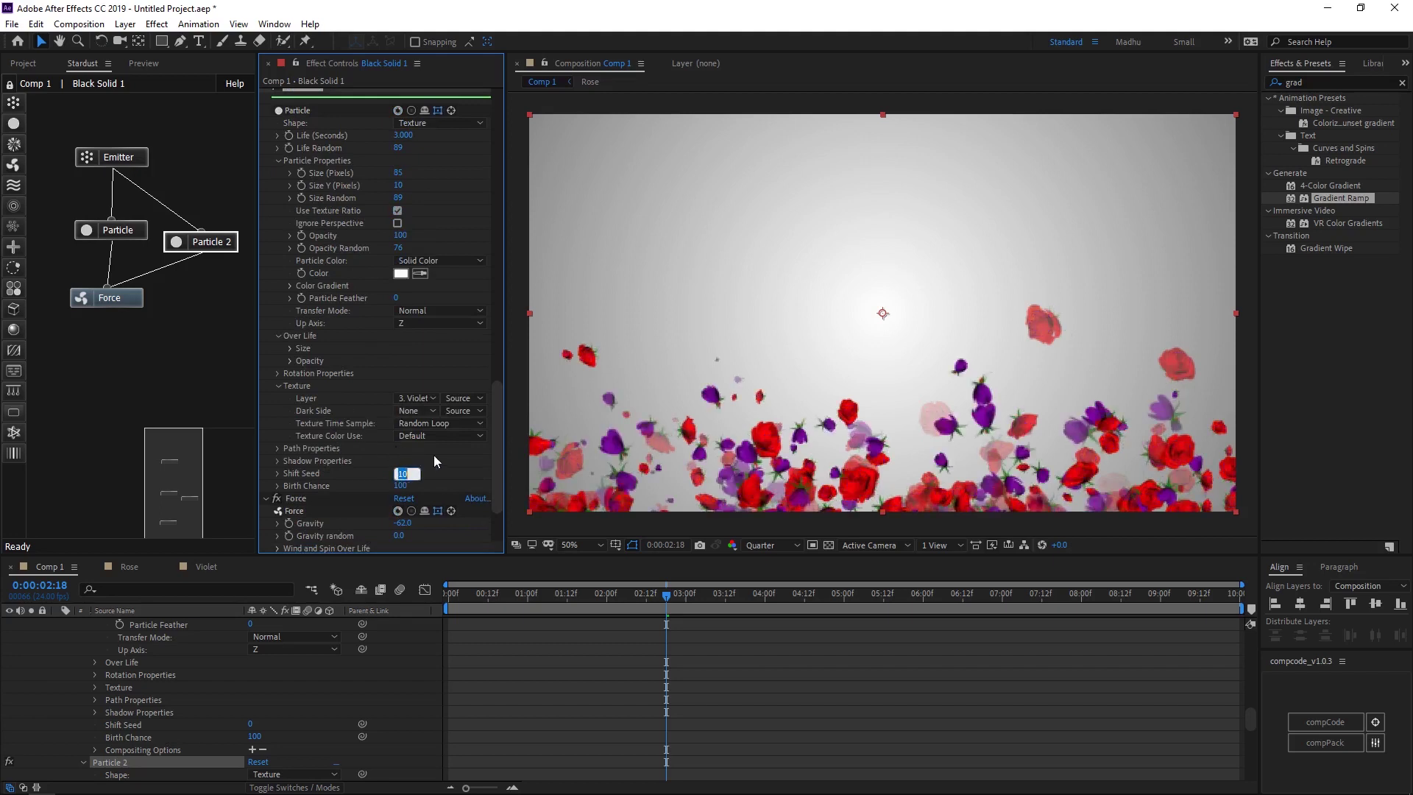
scroll(356, 400, down, 1)
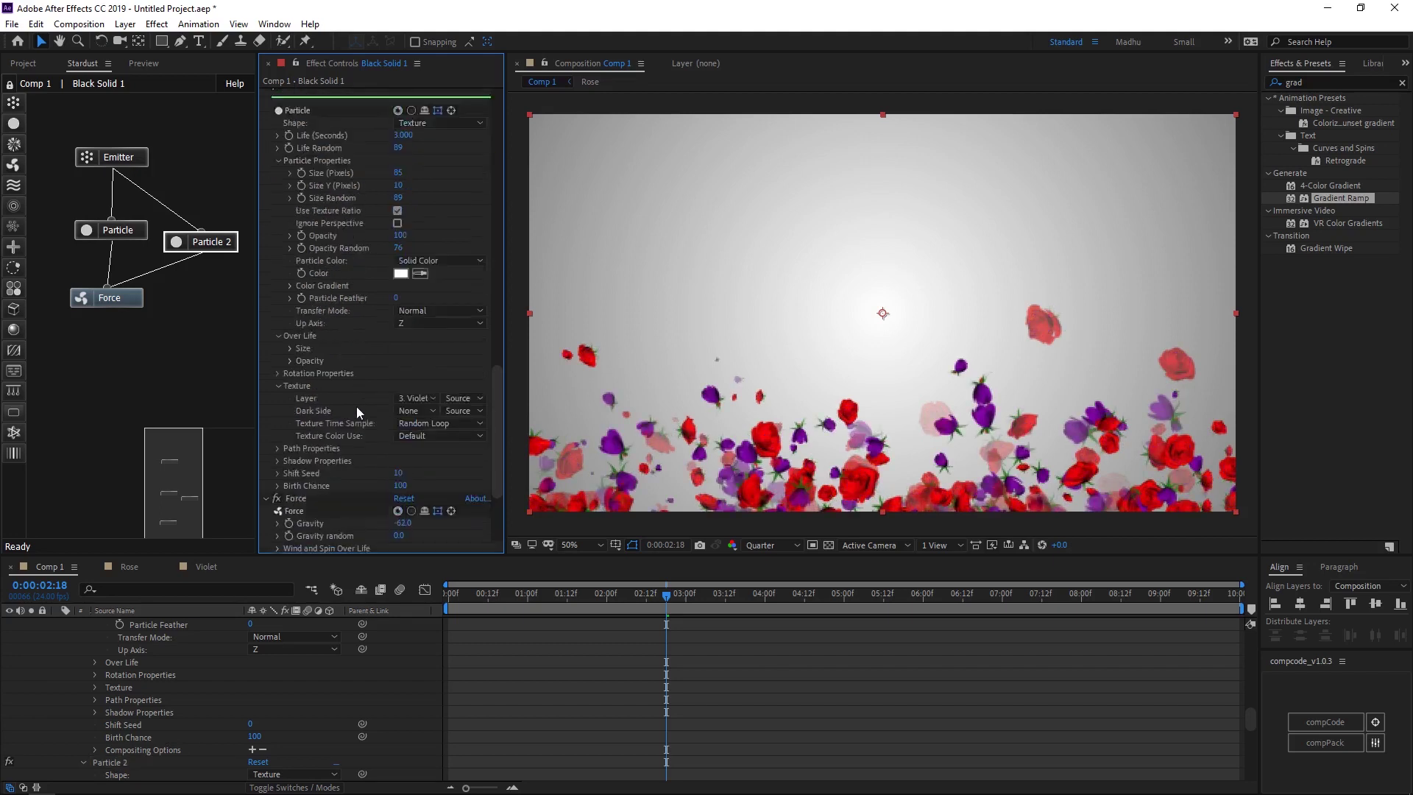
drag(398, 430, 372, 430)
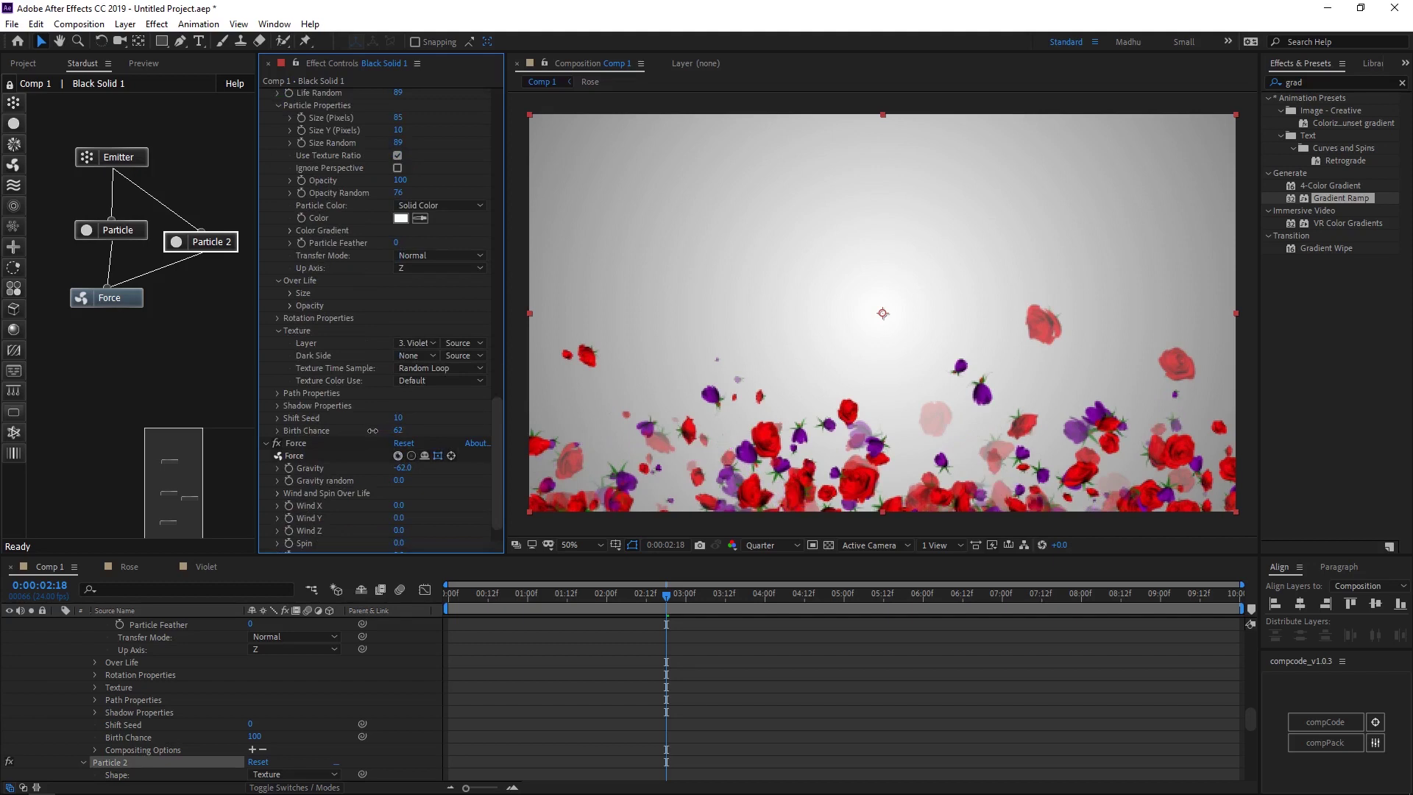
Set the preview resolution of Comp 1 to Half
click(757, 543)
click(761, 593)
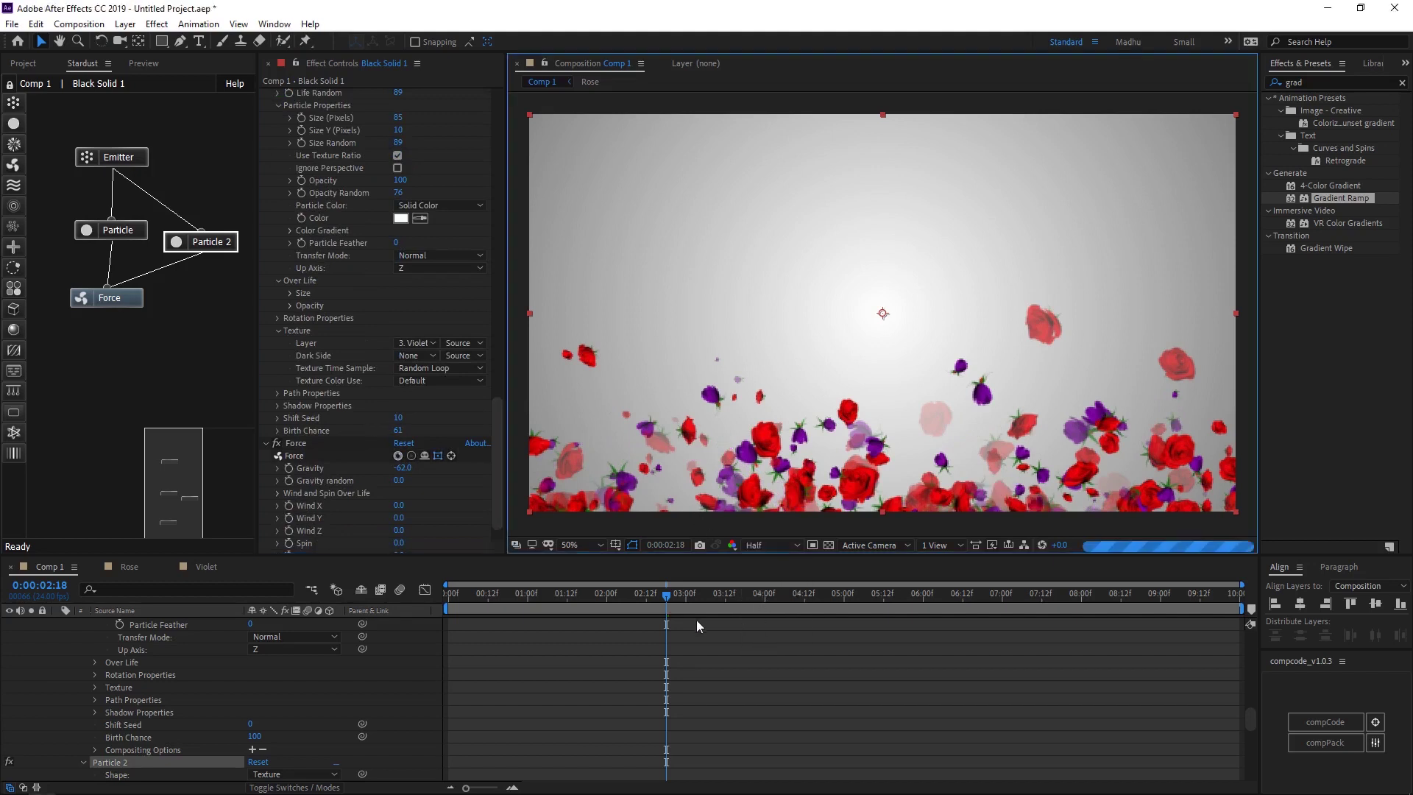
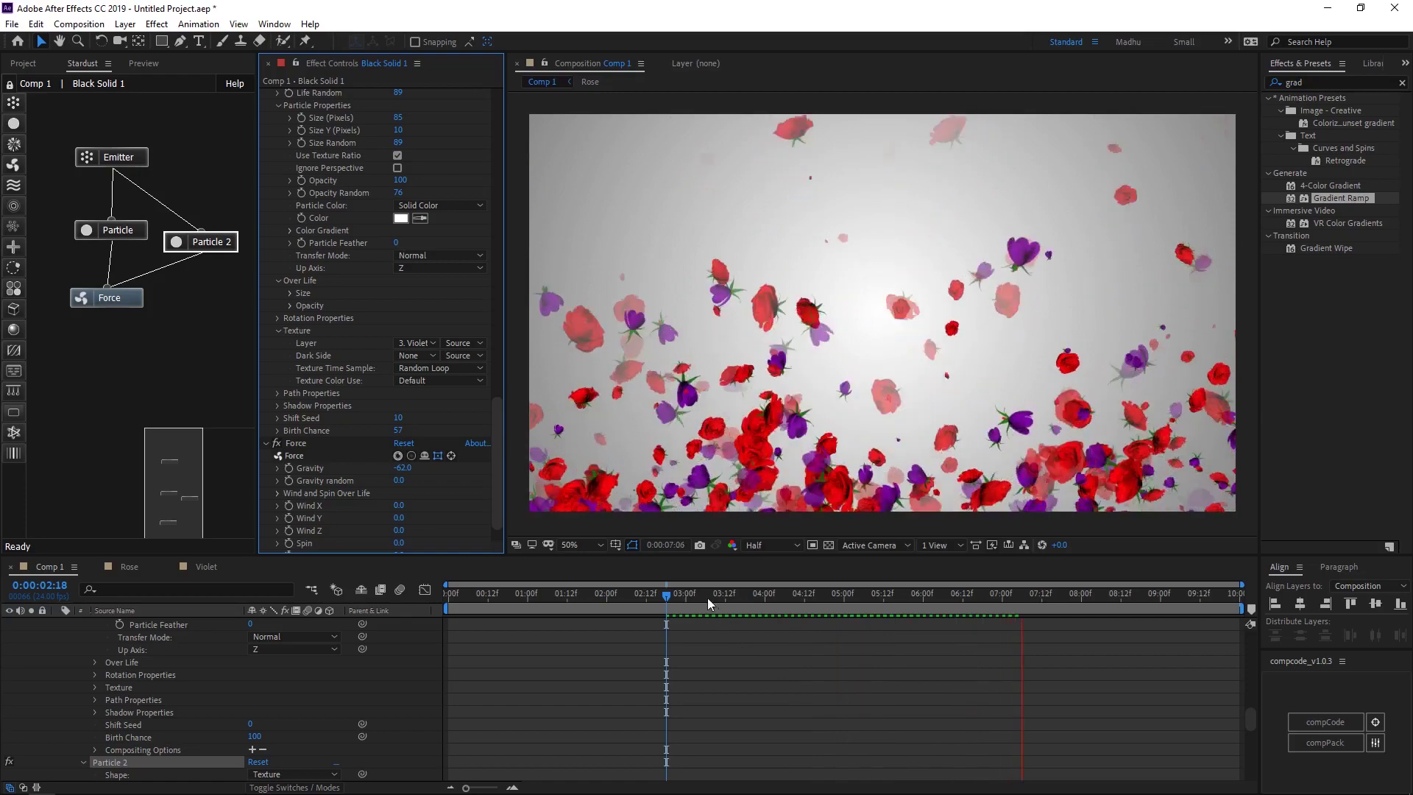
Preview the particle animation from the first frame of Comp 1
drag(667, 596, 447, 603)
key(space)
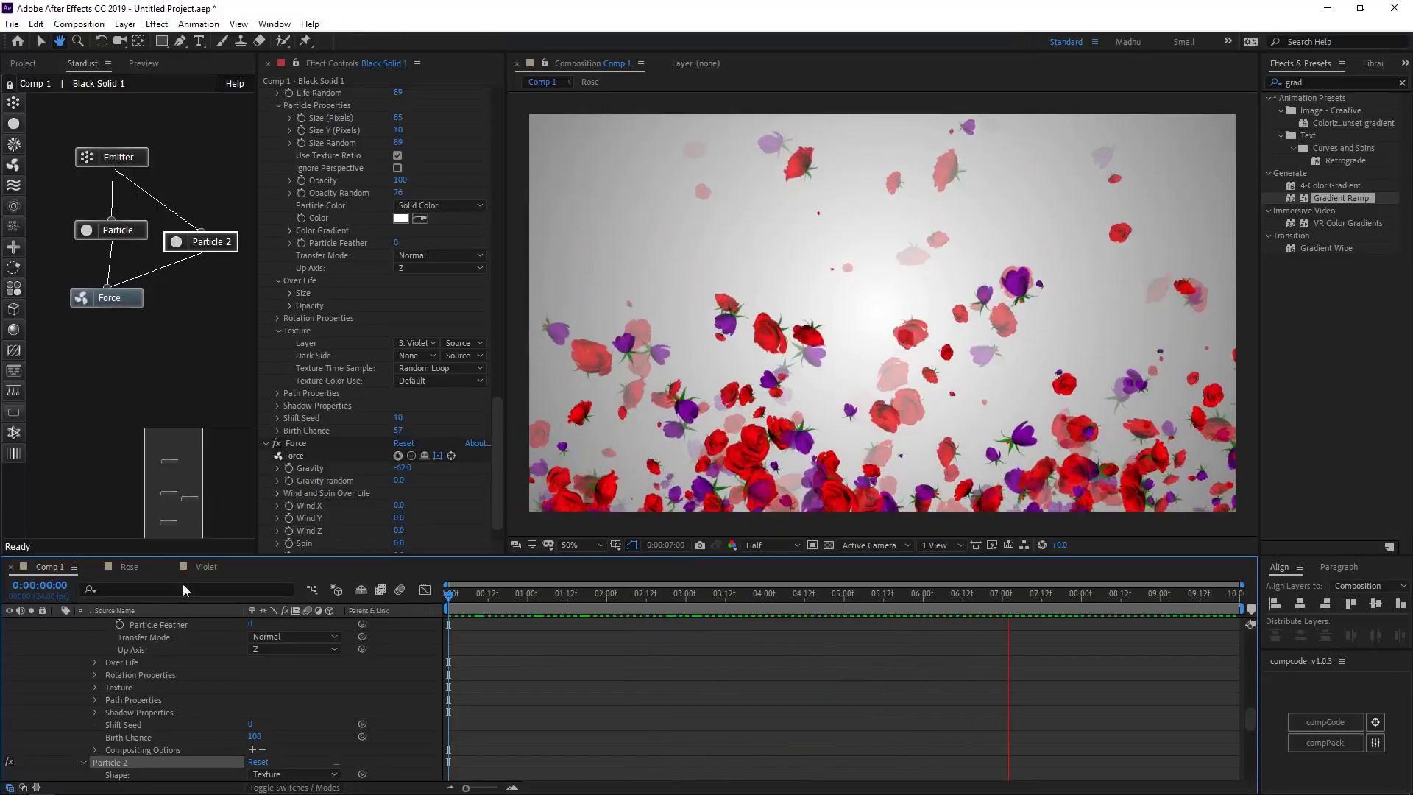
key(space)
Reshape Particle 2's Opacity over life curve so particles fade in at birth and fade out gradually, and preview the result
click(202, 246)
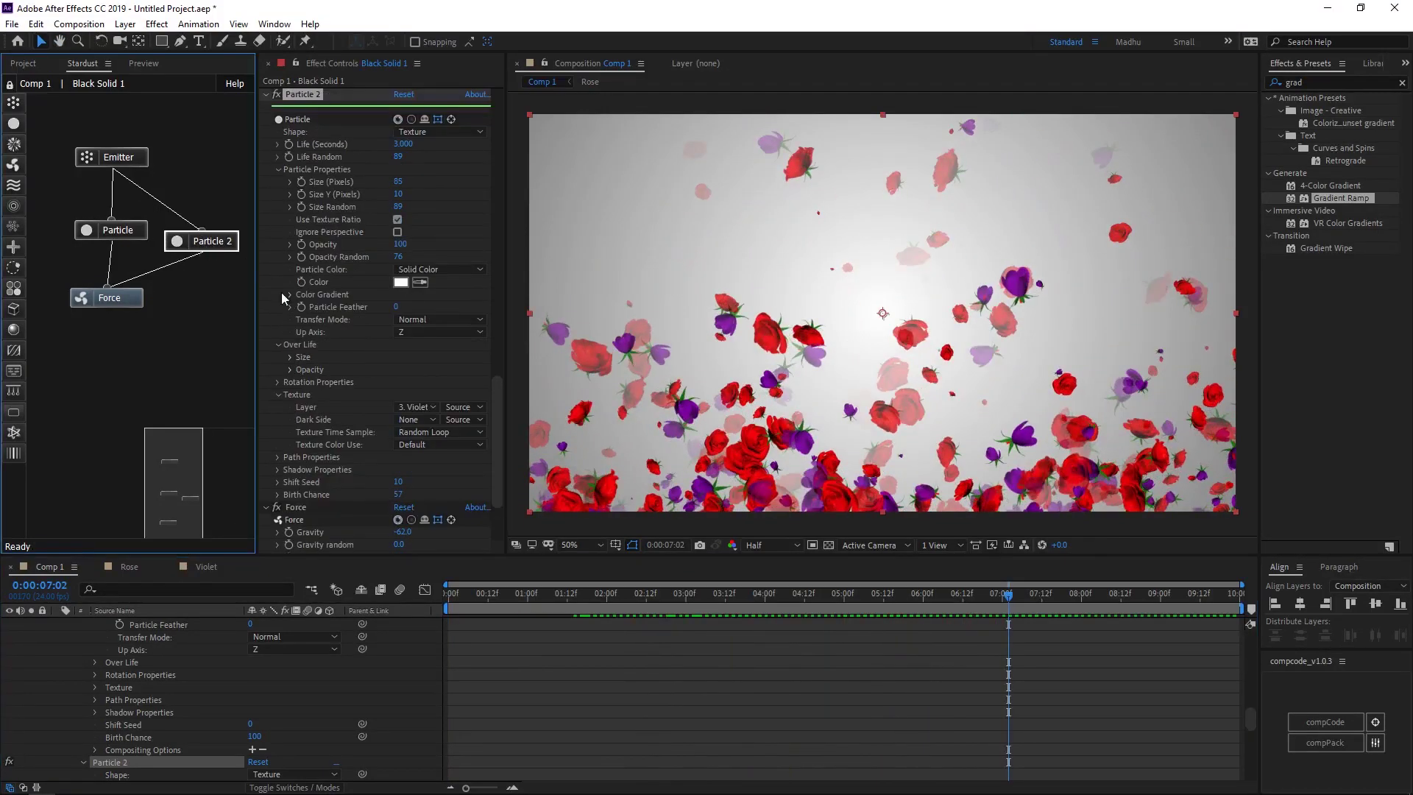
click(290, 369)
scroll(328, 339, down, 1)
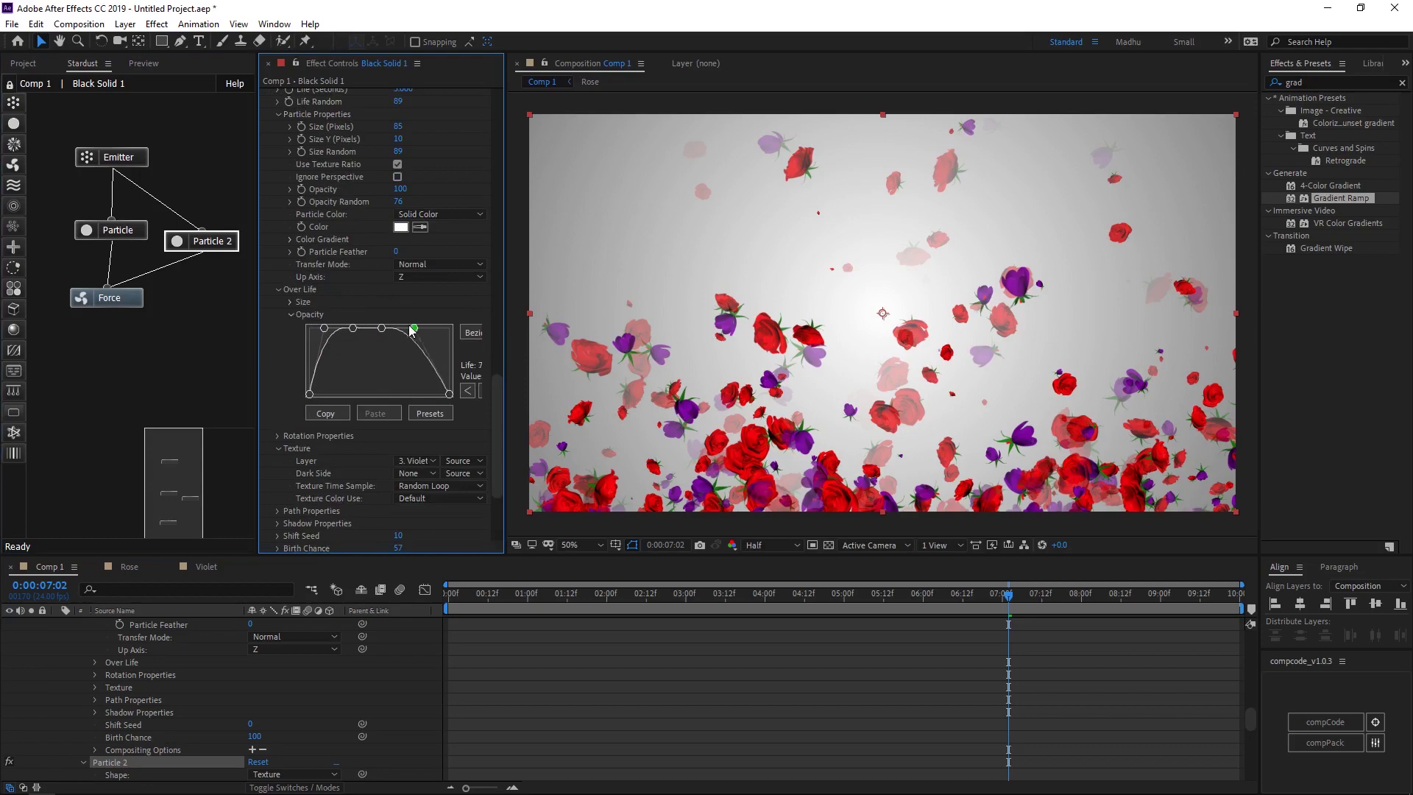
key(space)
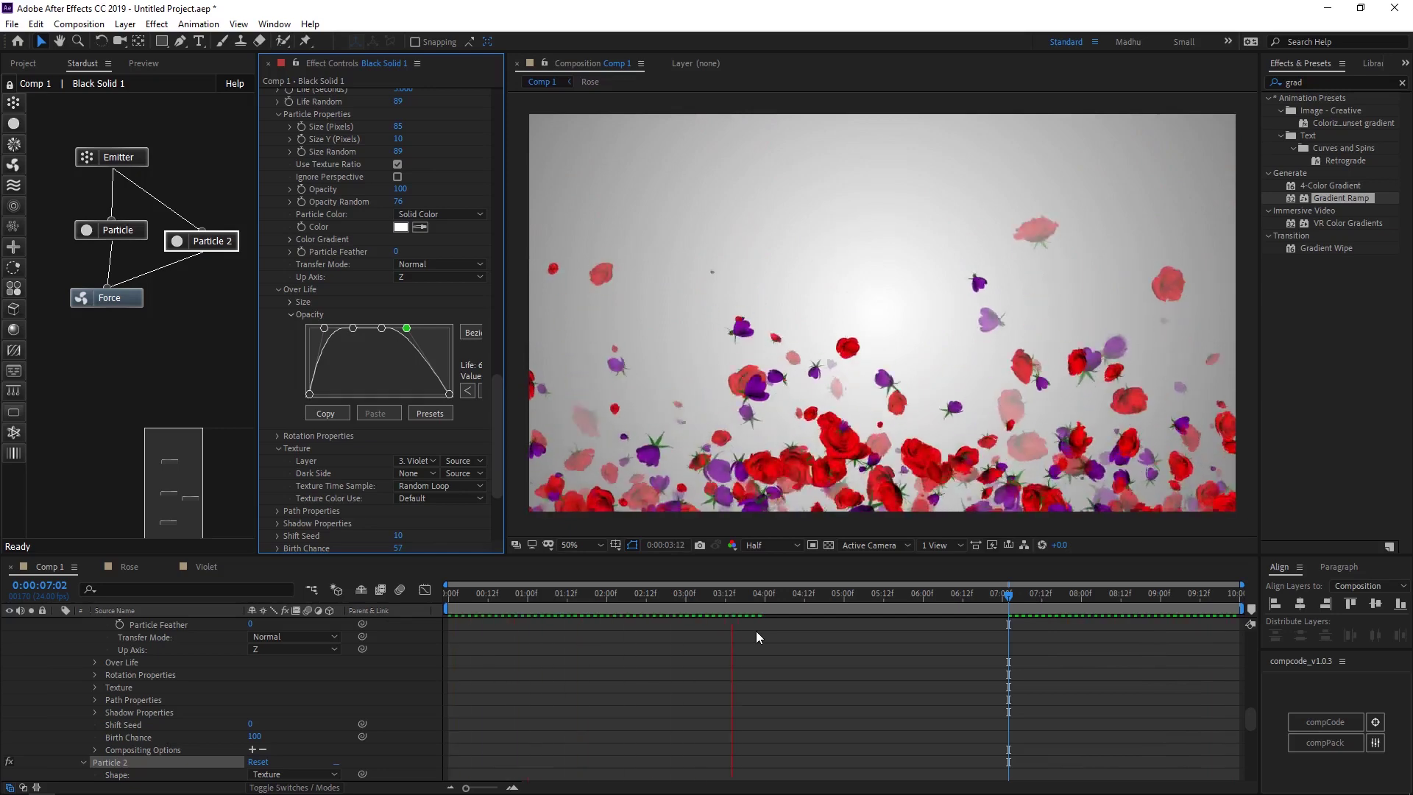
key(space)
Import heart.png from the VideoFalls folder on Local Disk (E:) into the project
drag(192, 471, 169, 382)
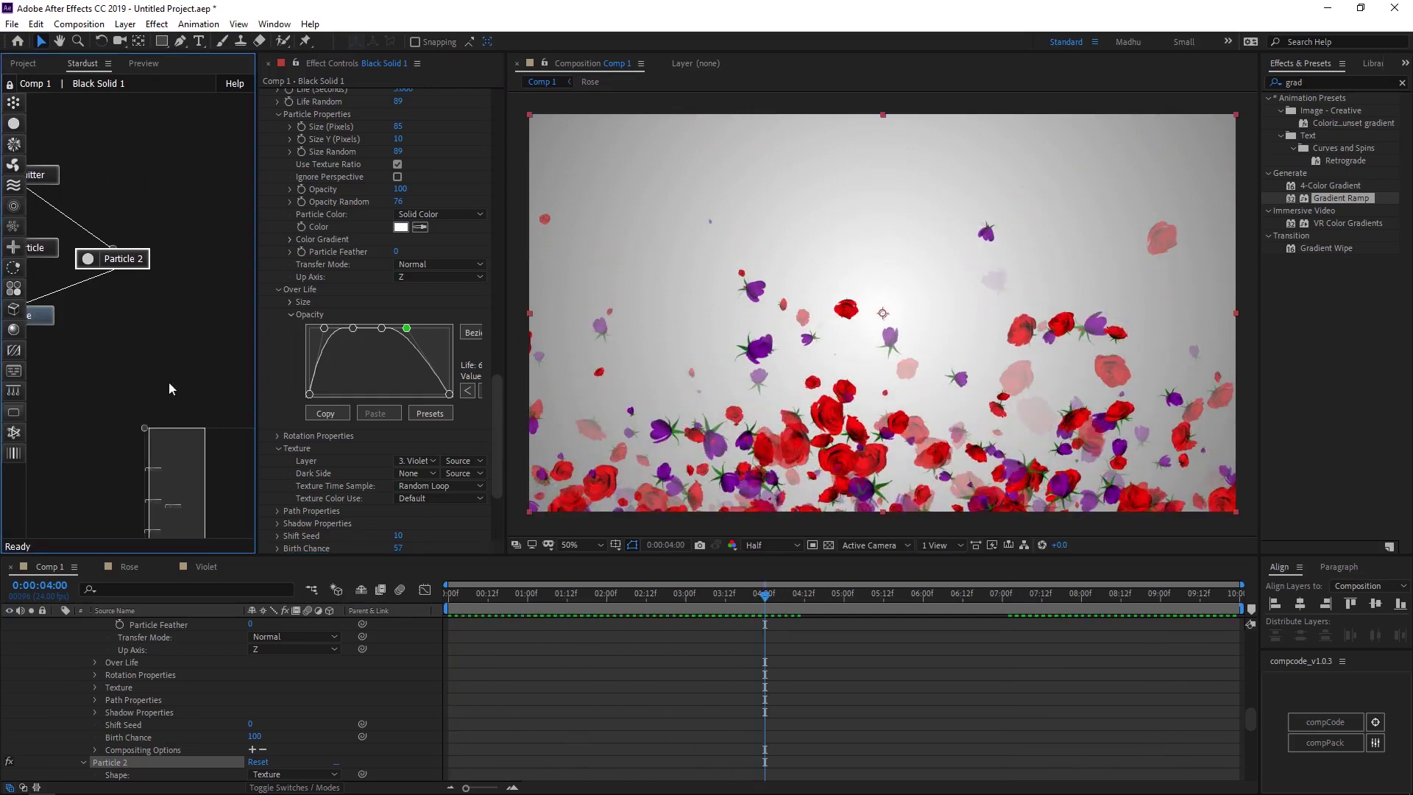
click(136, 262)
click(20, 64)
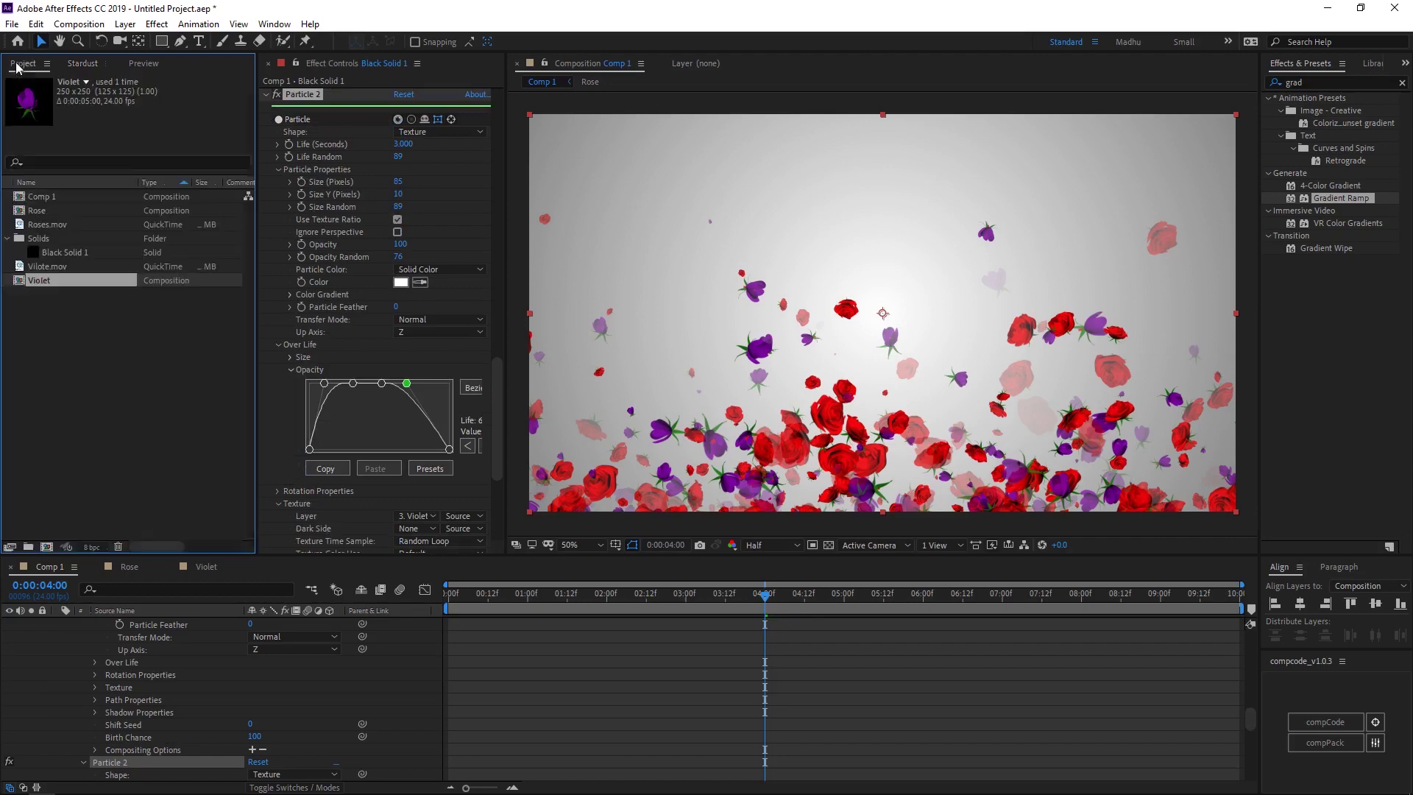
double_click(72, 328)
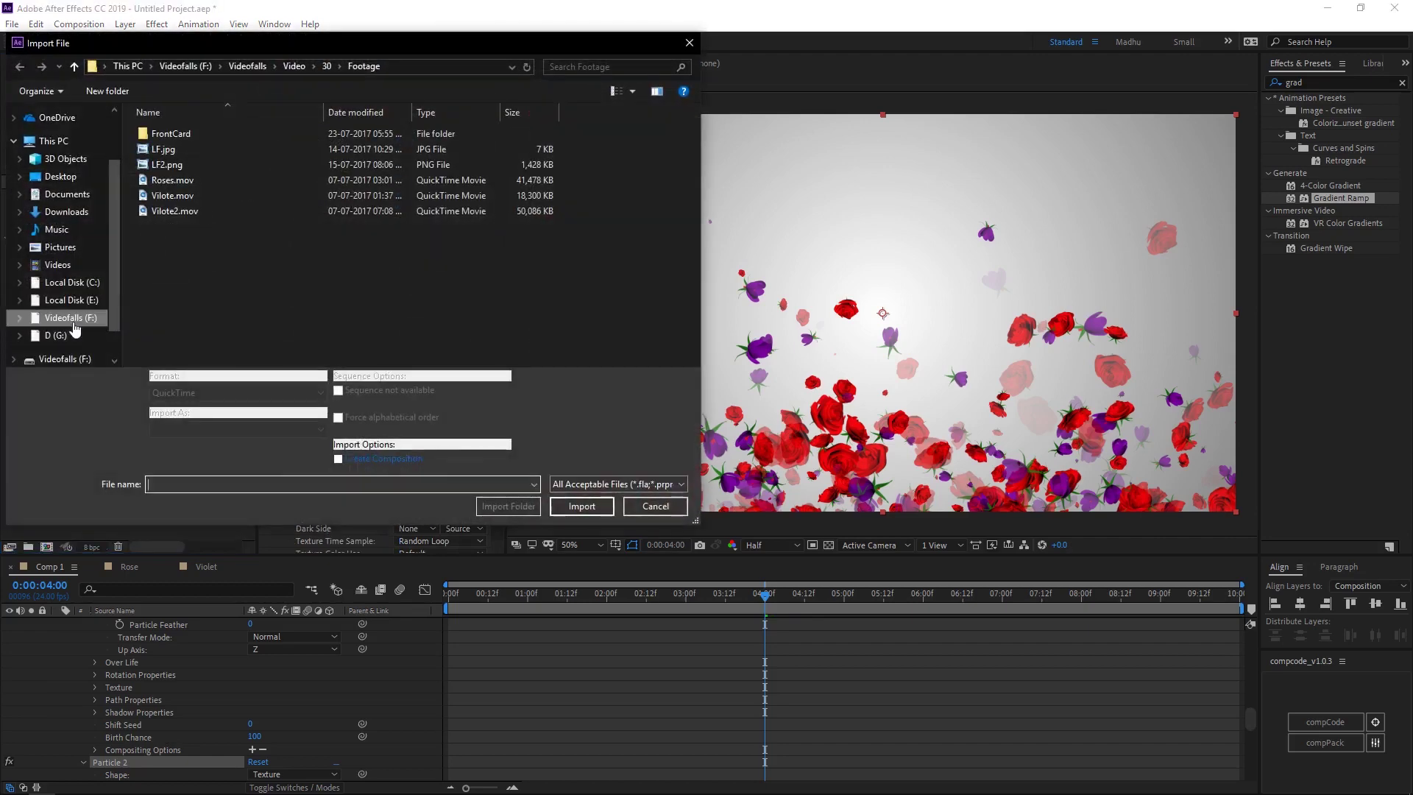
click(70, 196)
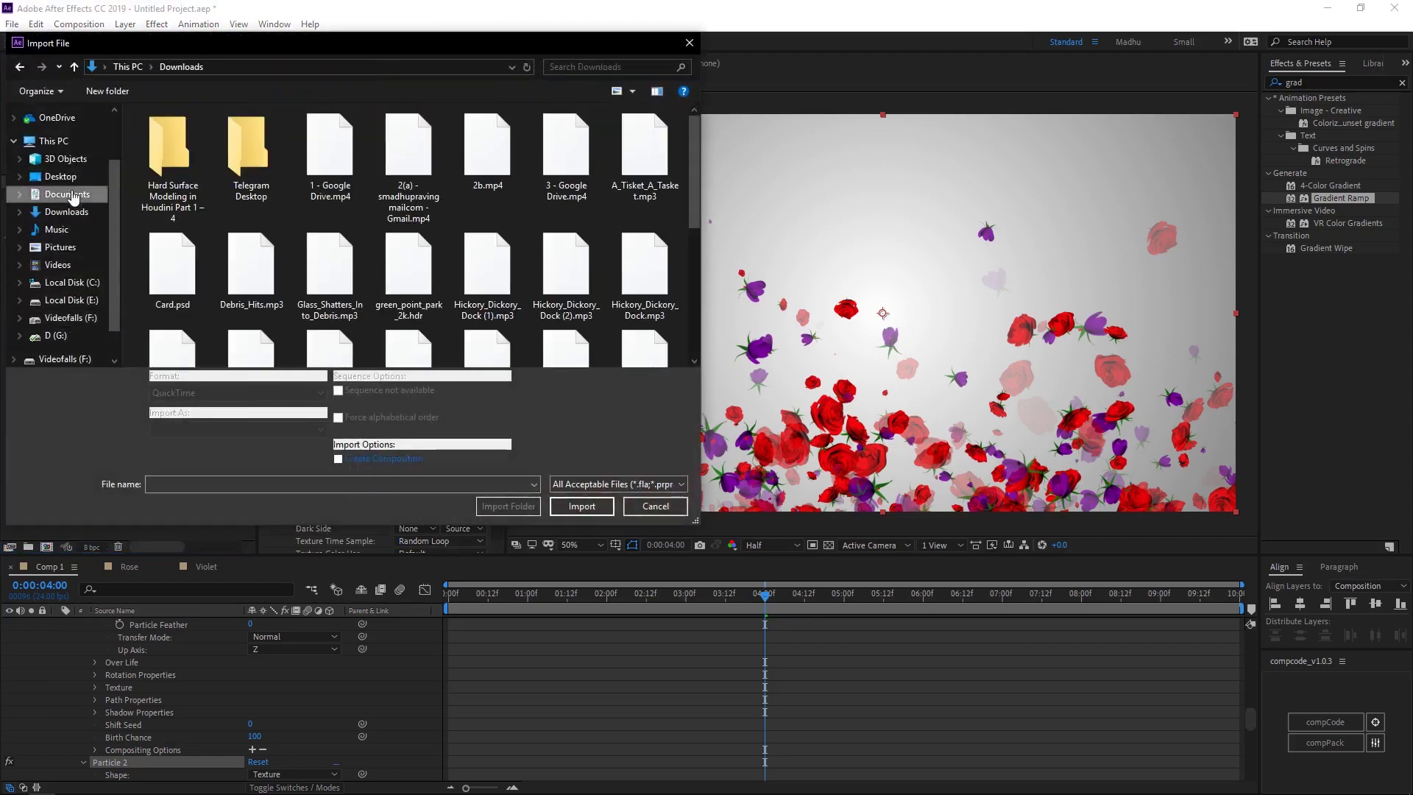
click(67, 302)
double_click(175, 197)
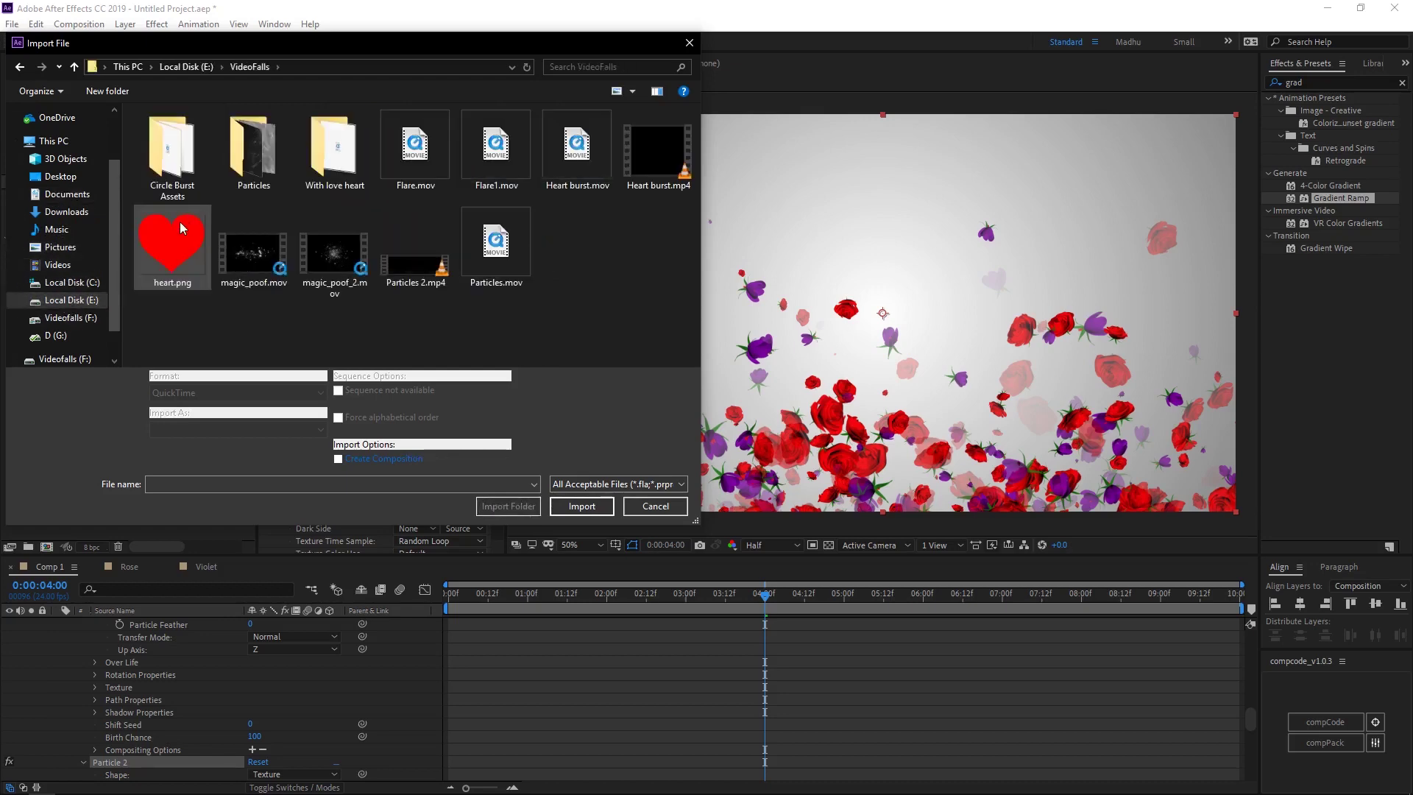
double_click(154, 288)
Create a 250 x 250 px composition named Heart at 24 fps with a duration of 10 seconds
key(ctrl+n)
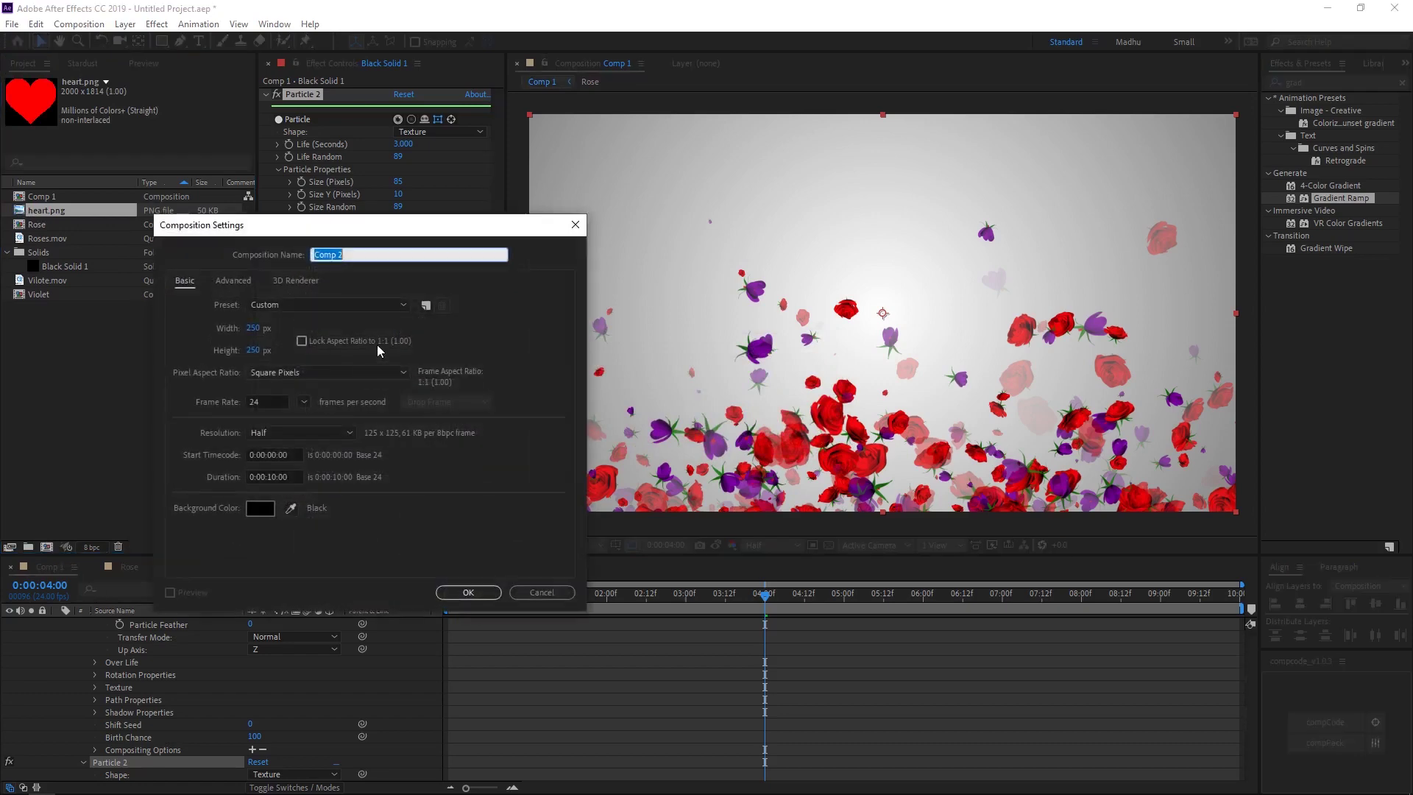
text(Heart)
click(467, 594)
Place heart.png centred in the Heart composition and scale it down so the whole heart fits inside the frame
drag(44, 228, 911, 313)
key(comma)
key(comma)
key(comma)
key(comma)
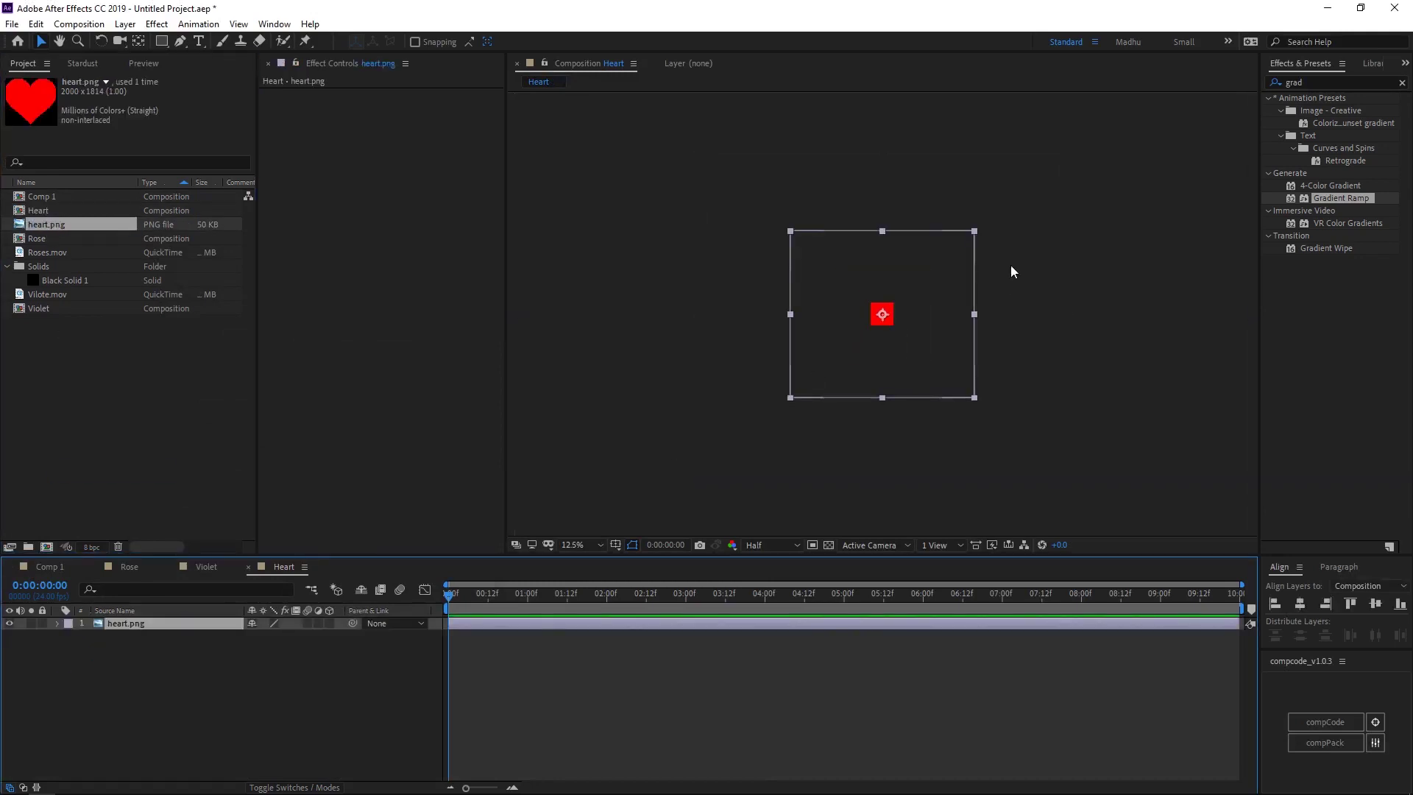
drag(972, 232, 922, 285)
key(period)
key(period)
key(period)
key(period)
key(period)
key(period)
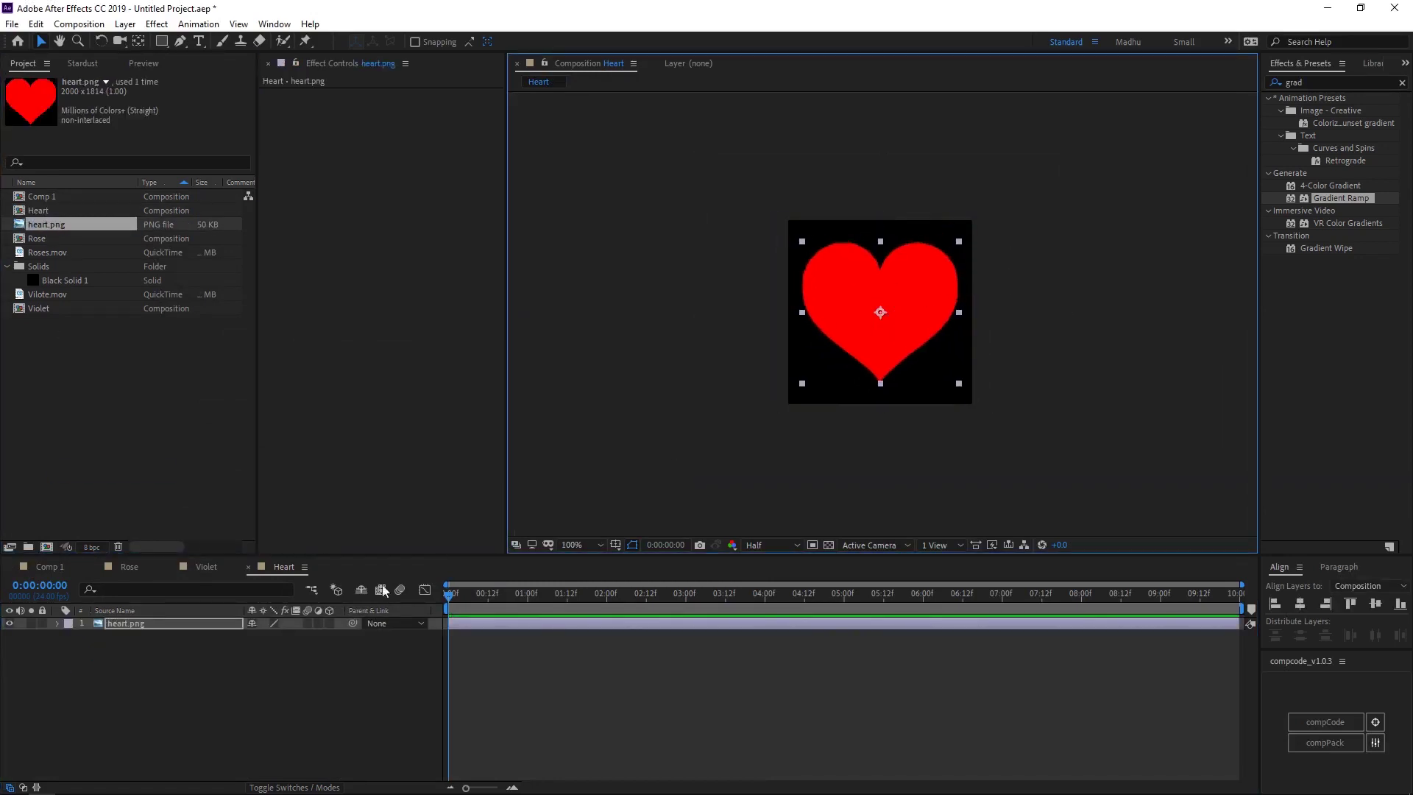
Add the Heart composition as the lowest layer of Comp 1 and hide it
click(49, 567)
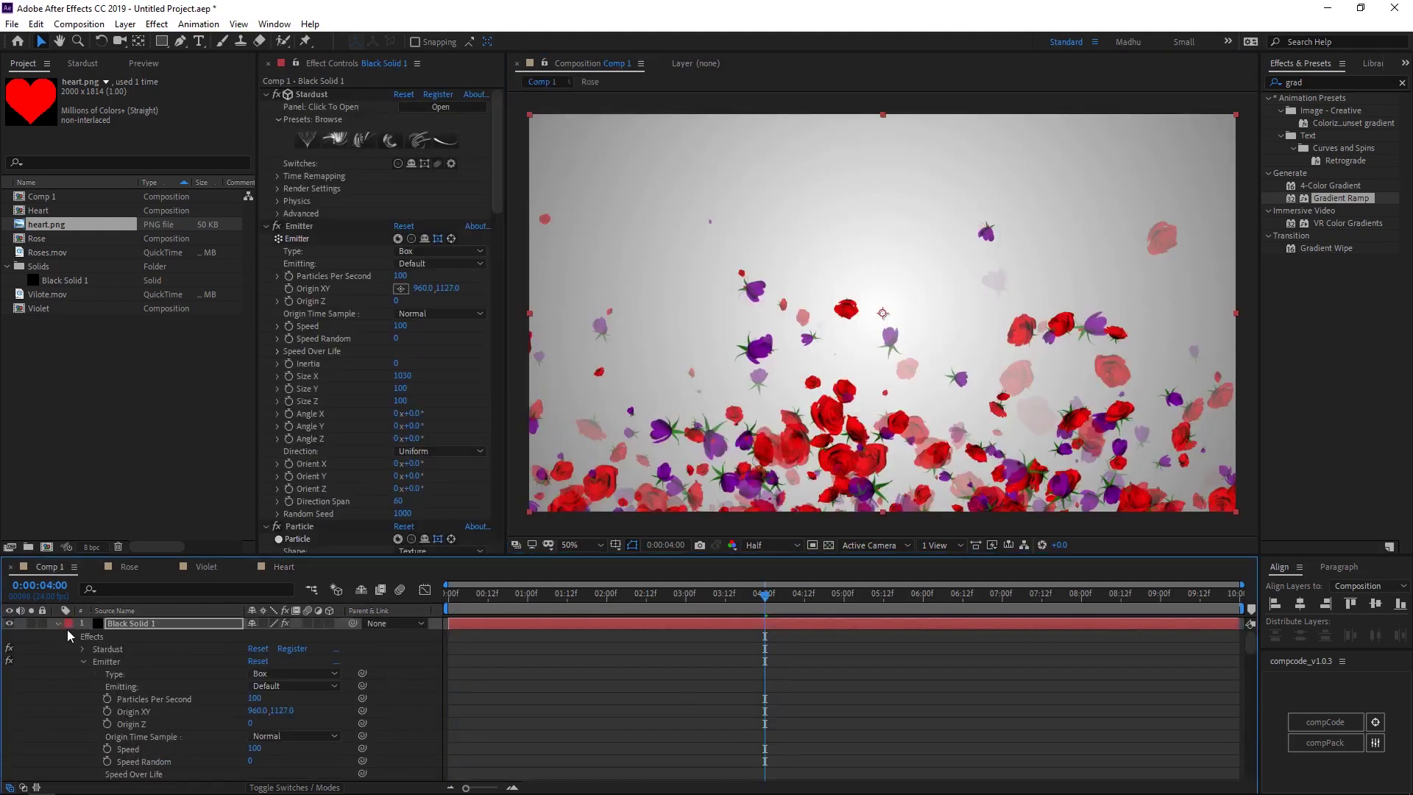
click(58, 623)
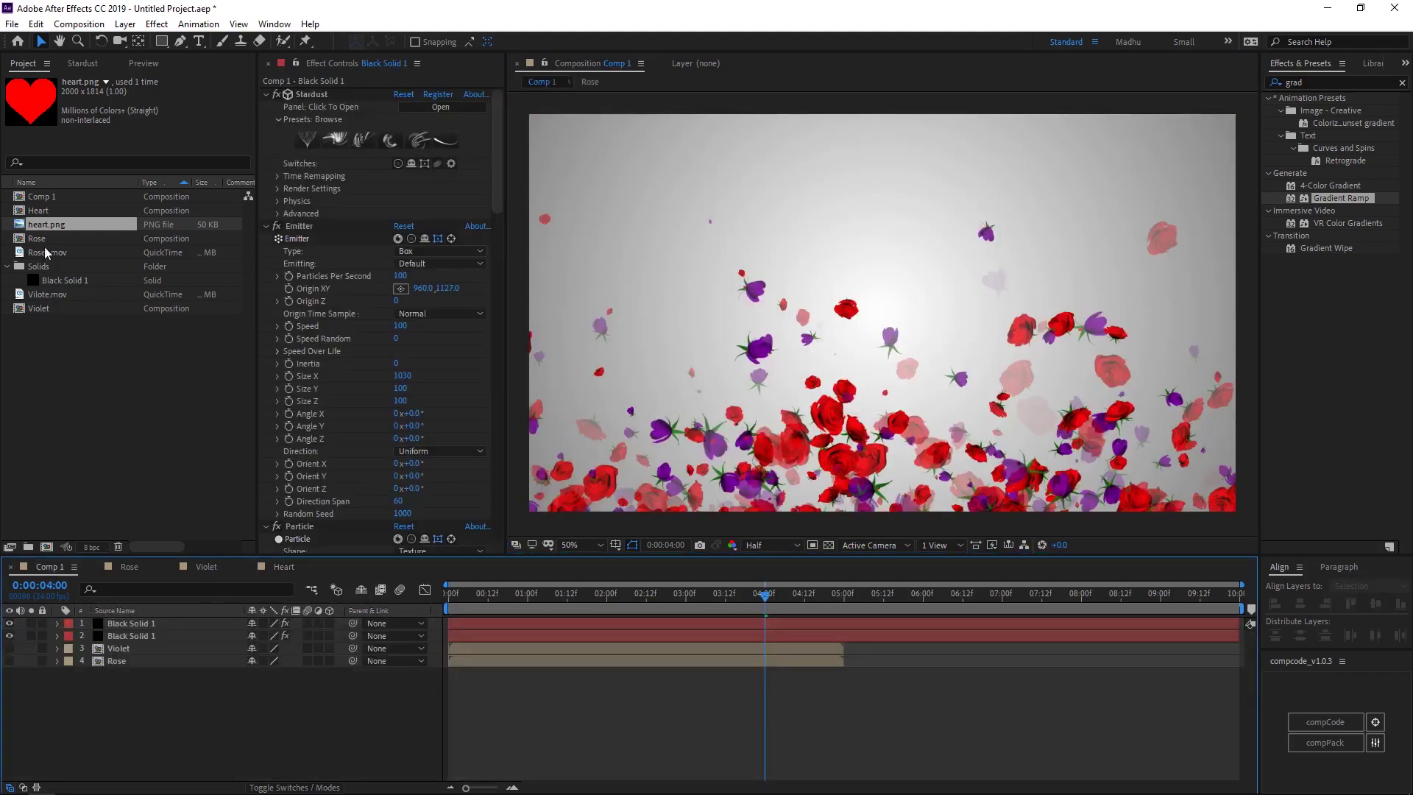
drag(59, 213, 139, 673)
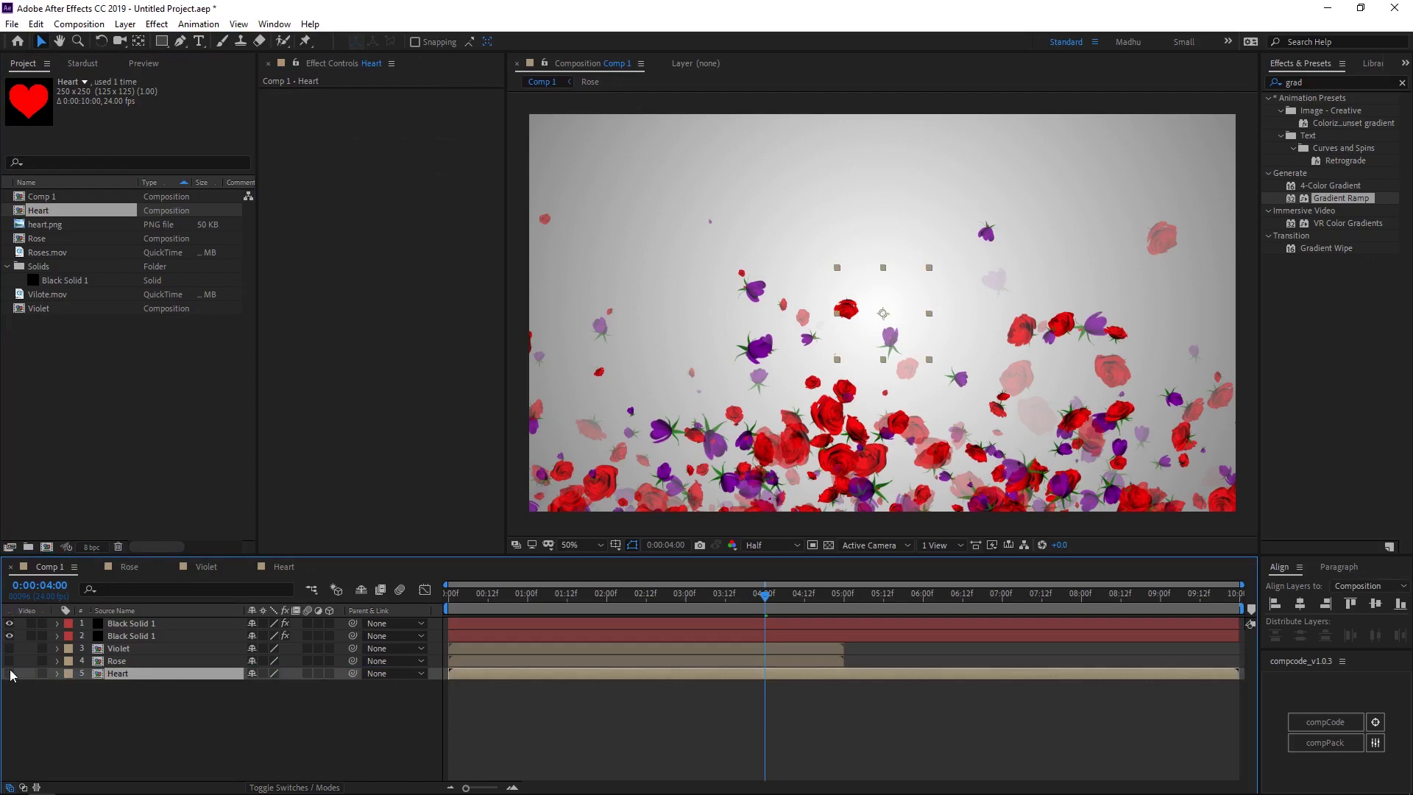
click(126, 636)
Duplicate the Particle 2 node of the top solid's Stardust effect and connect the copy between the Emitter and Force nodes
click(129, 623)
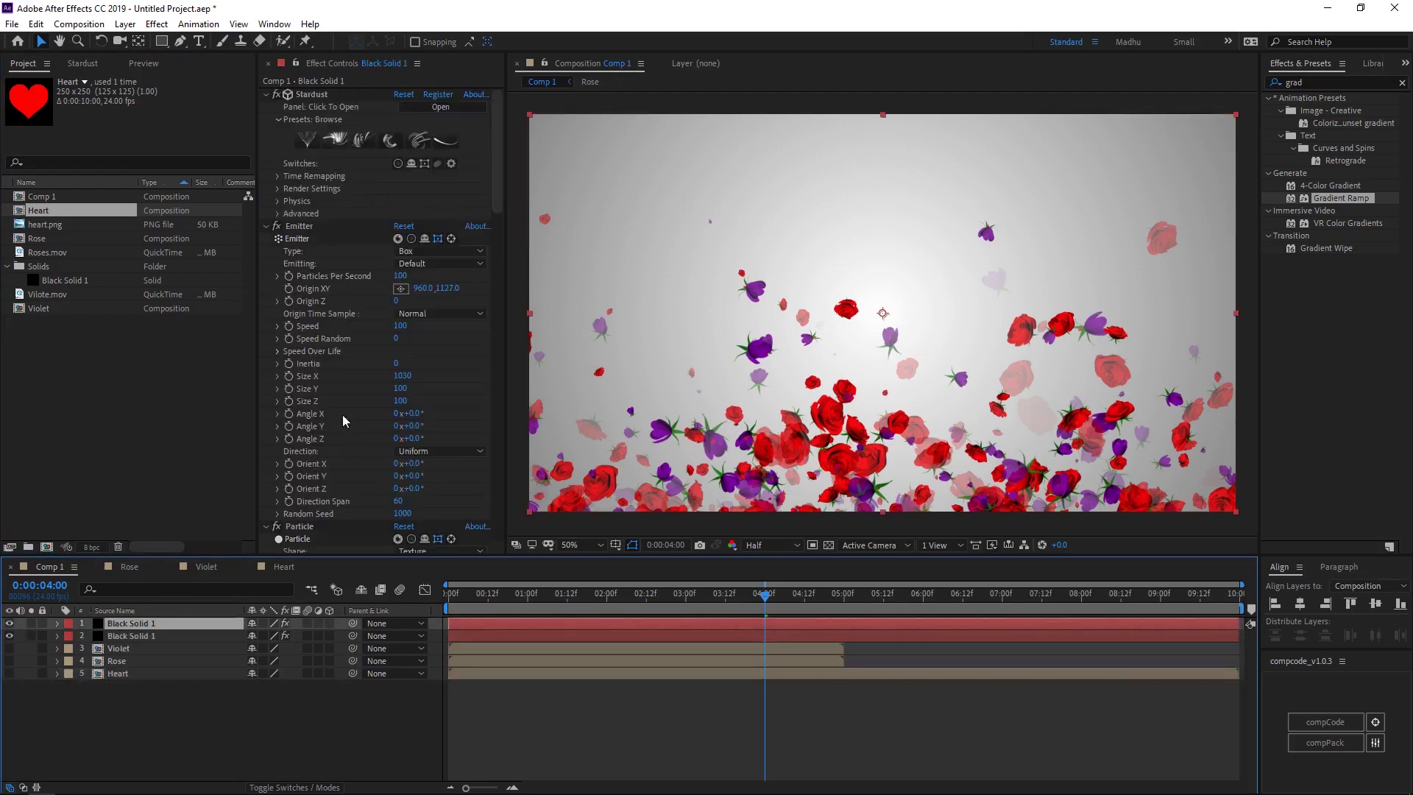
click(82, 63)
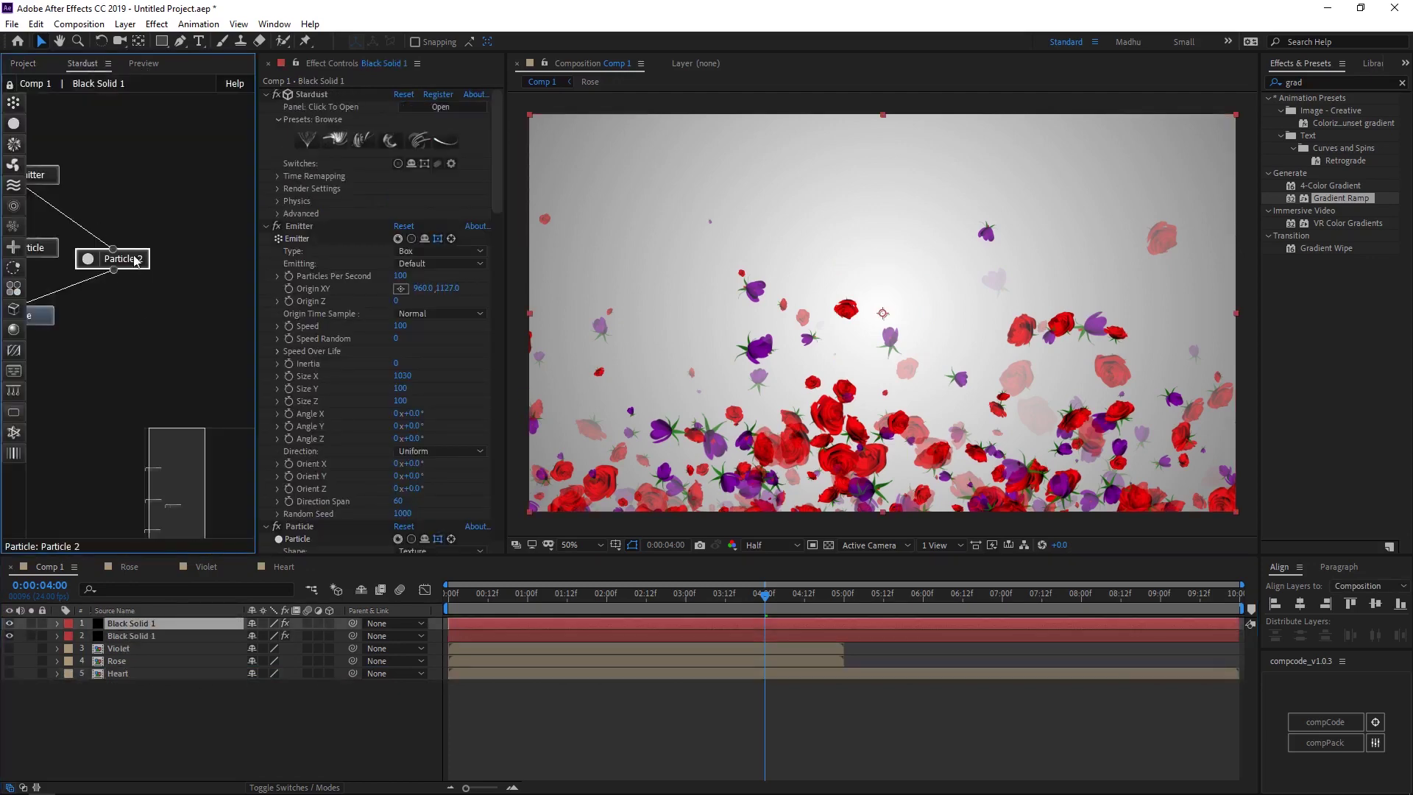
key(ctrl+d)
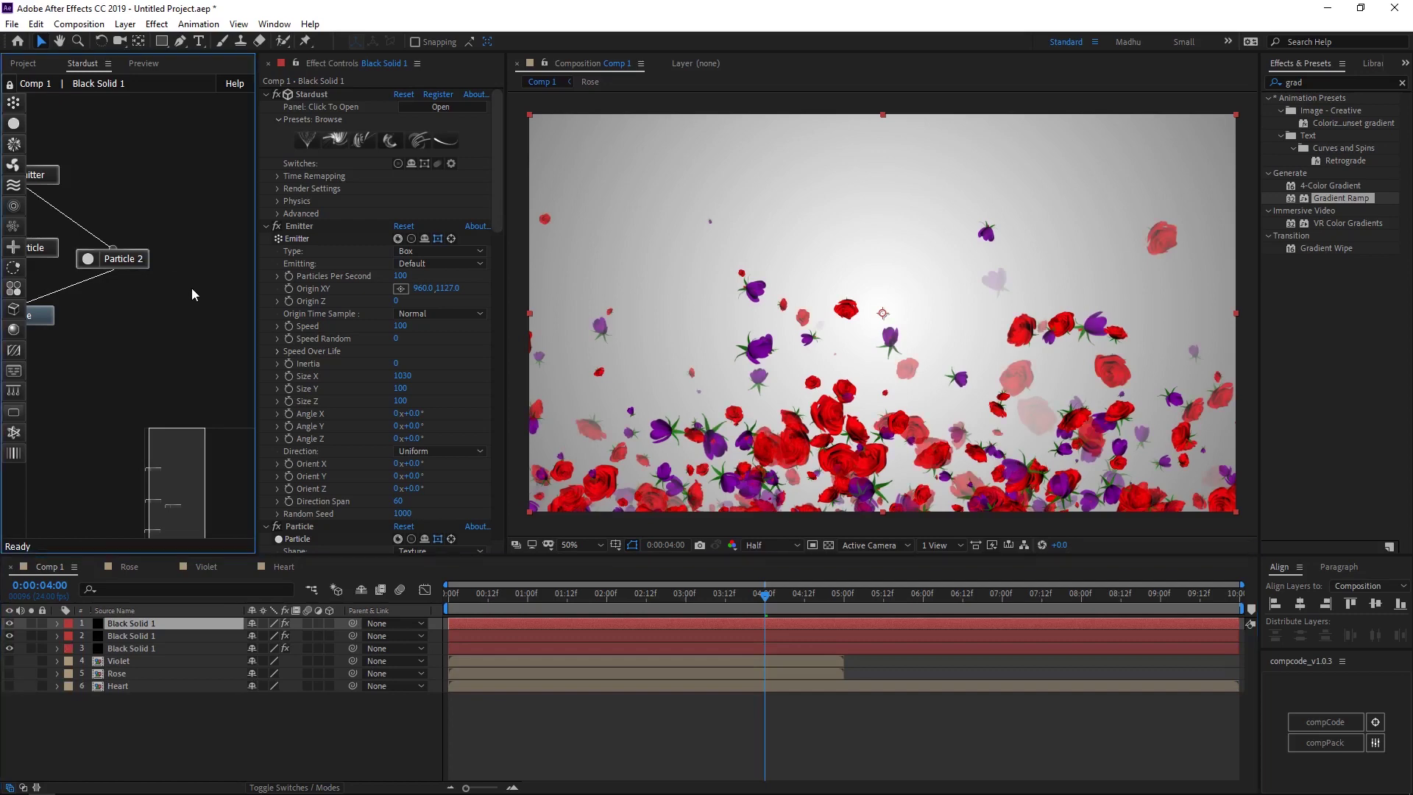
click(132, 262)
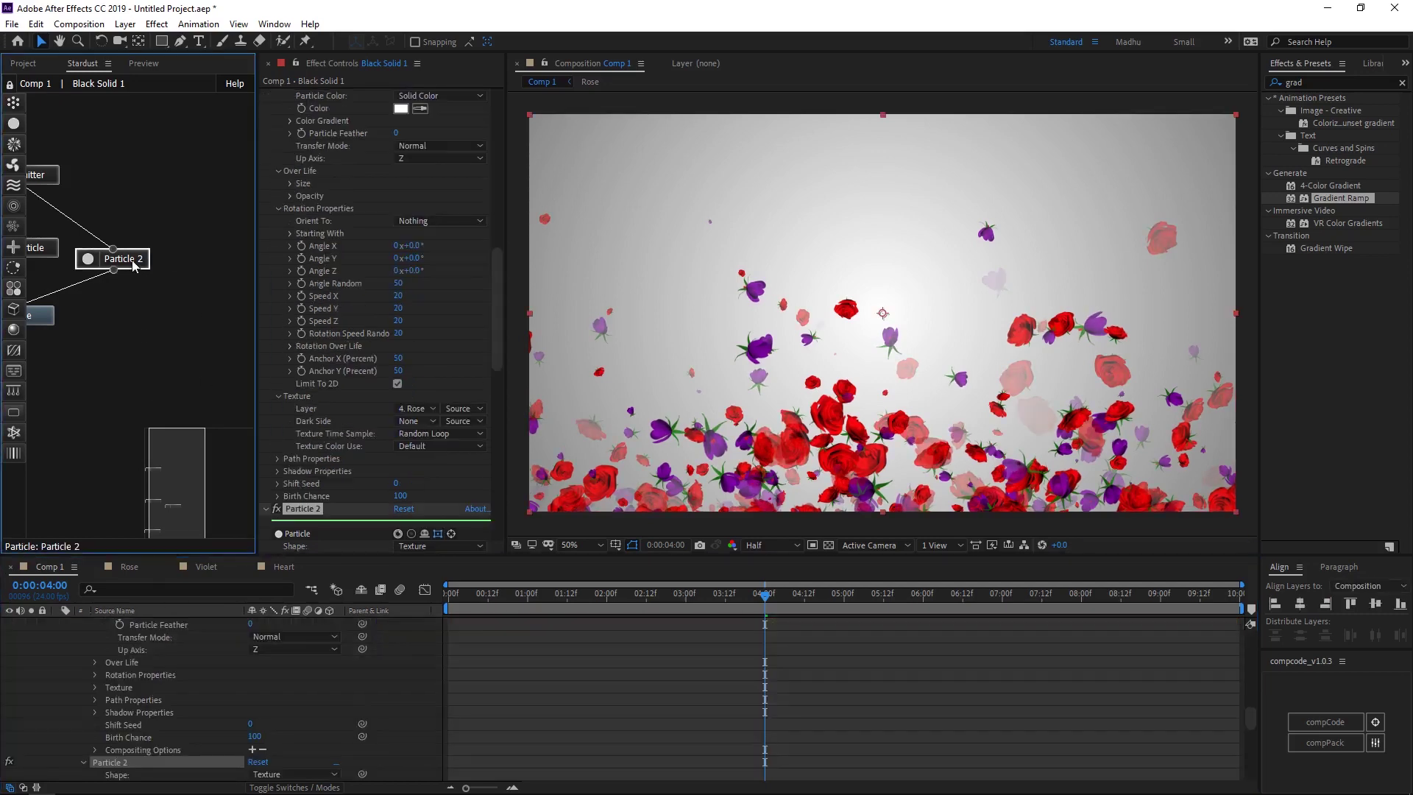
drag(166, 273, 222, 260)
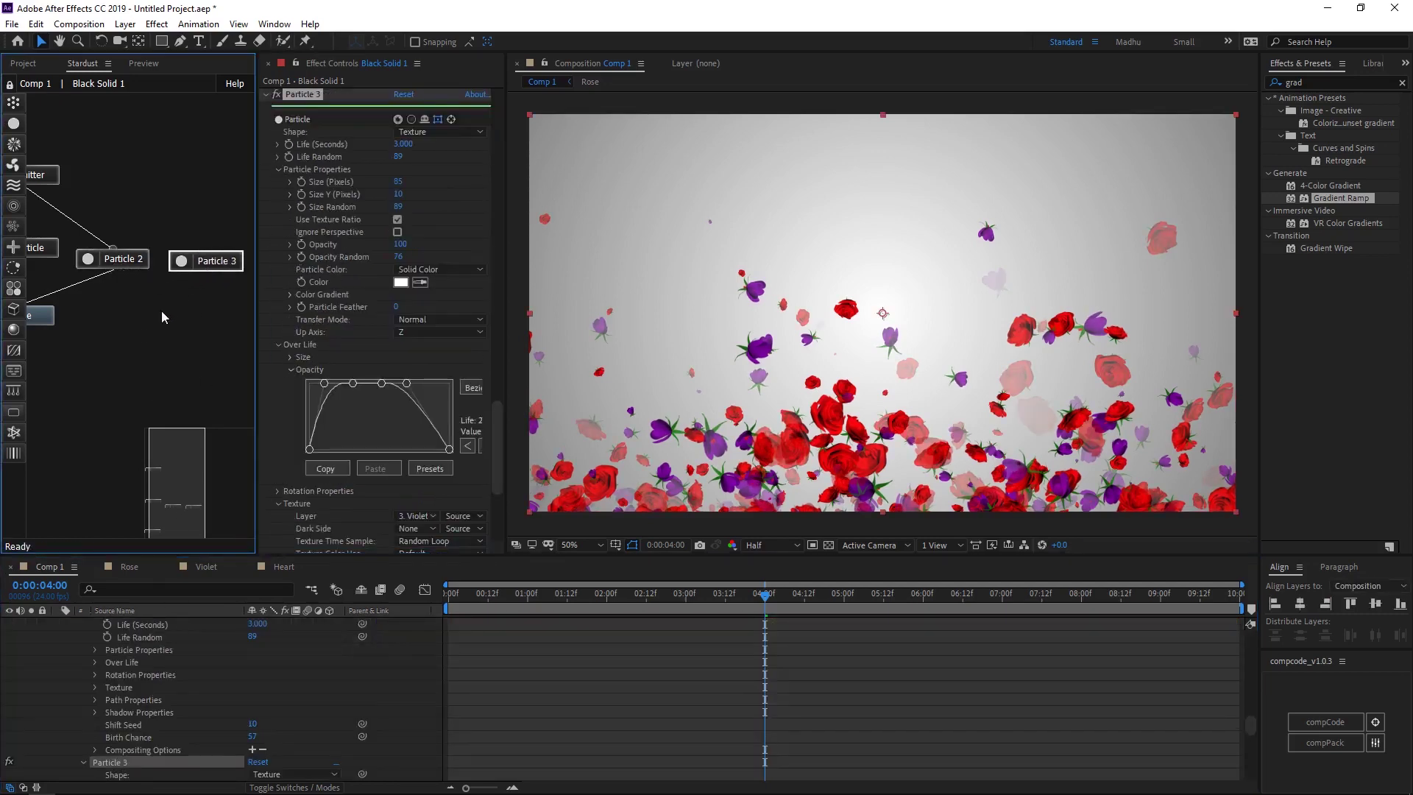
drag(171, 472, 166, 472)
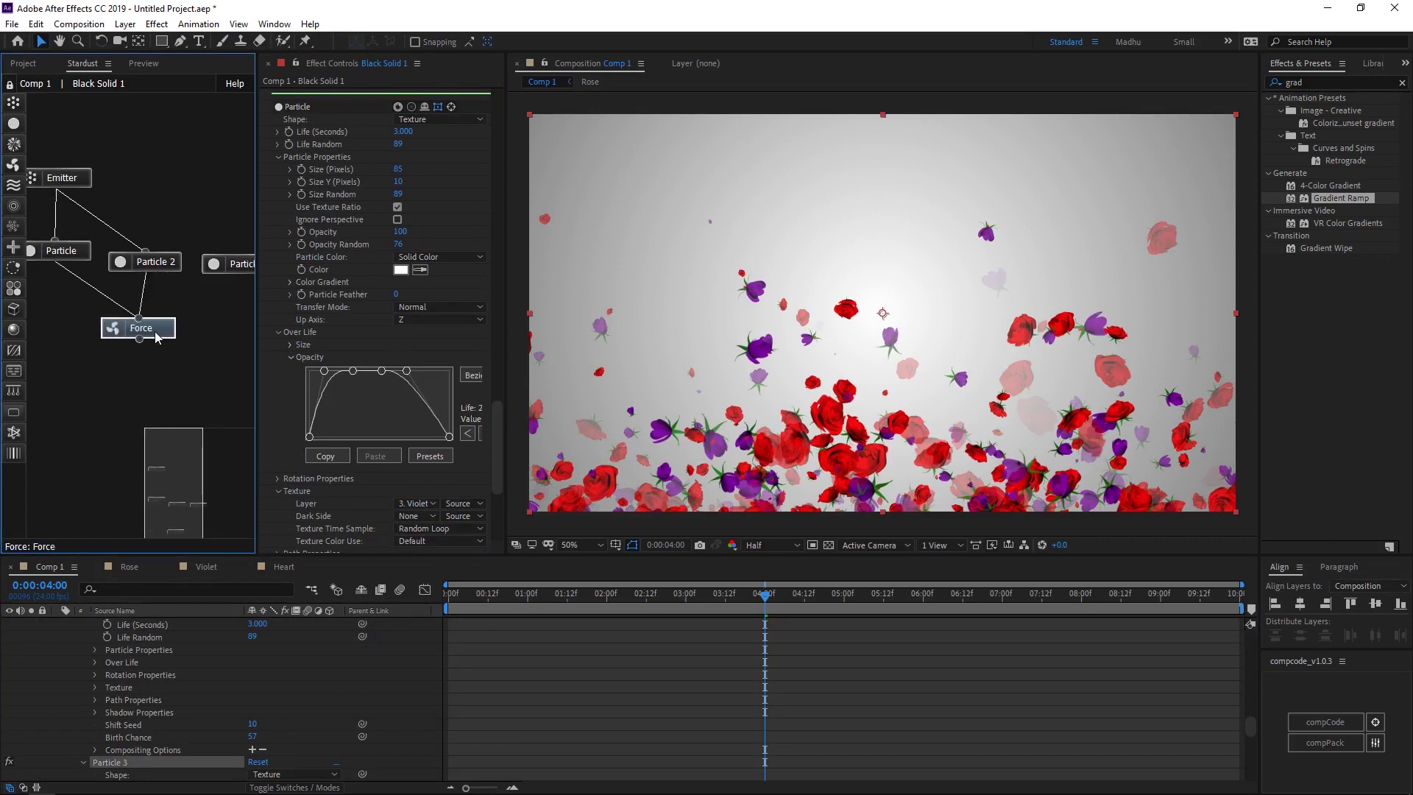
drag(58, 180, 142, 195)
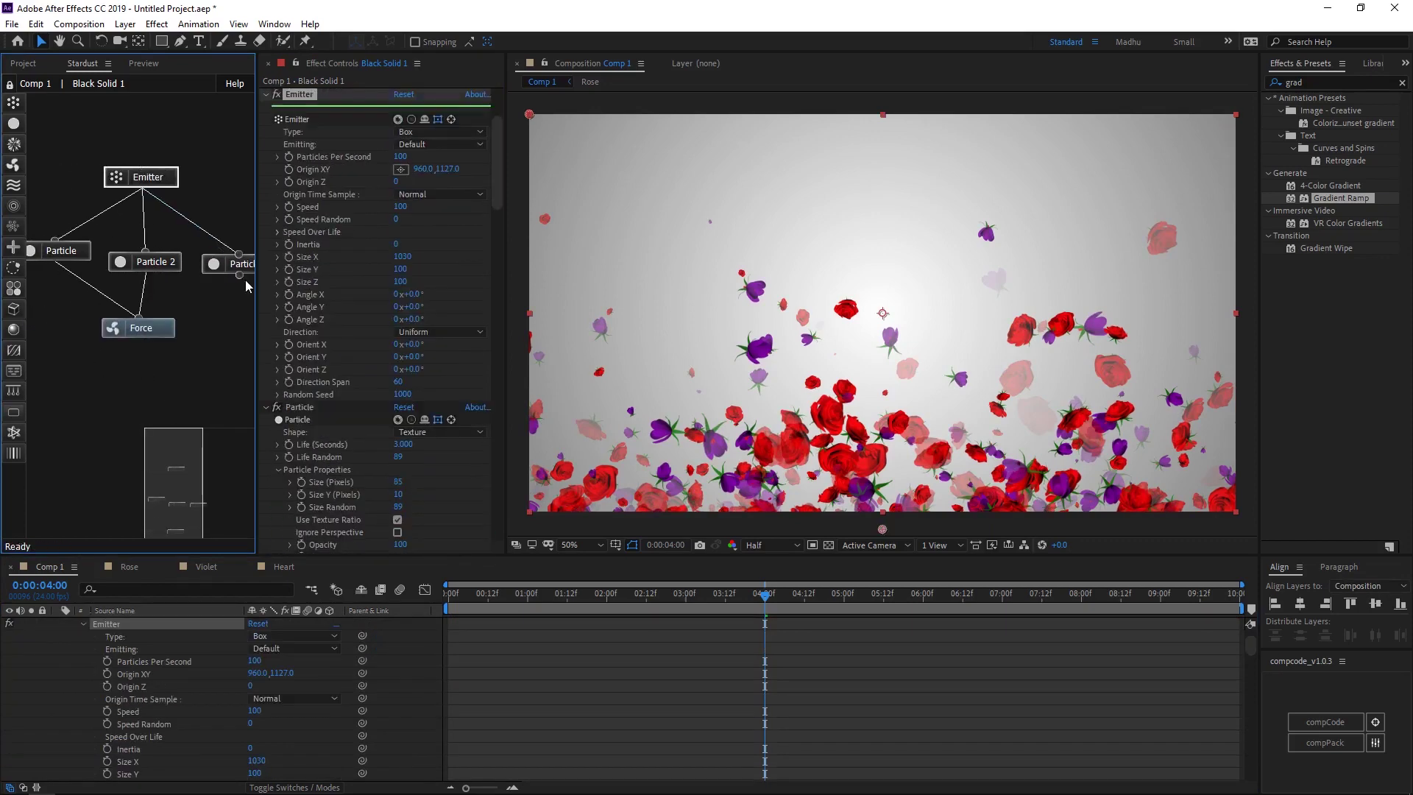
drag(238, 275, 165, 346)
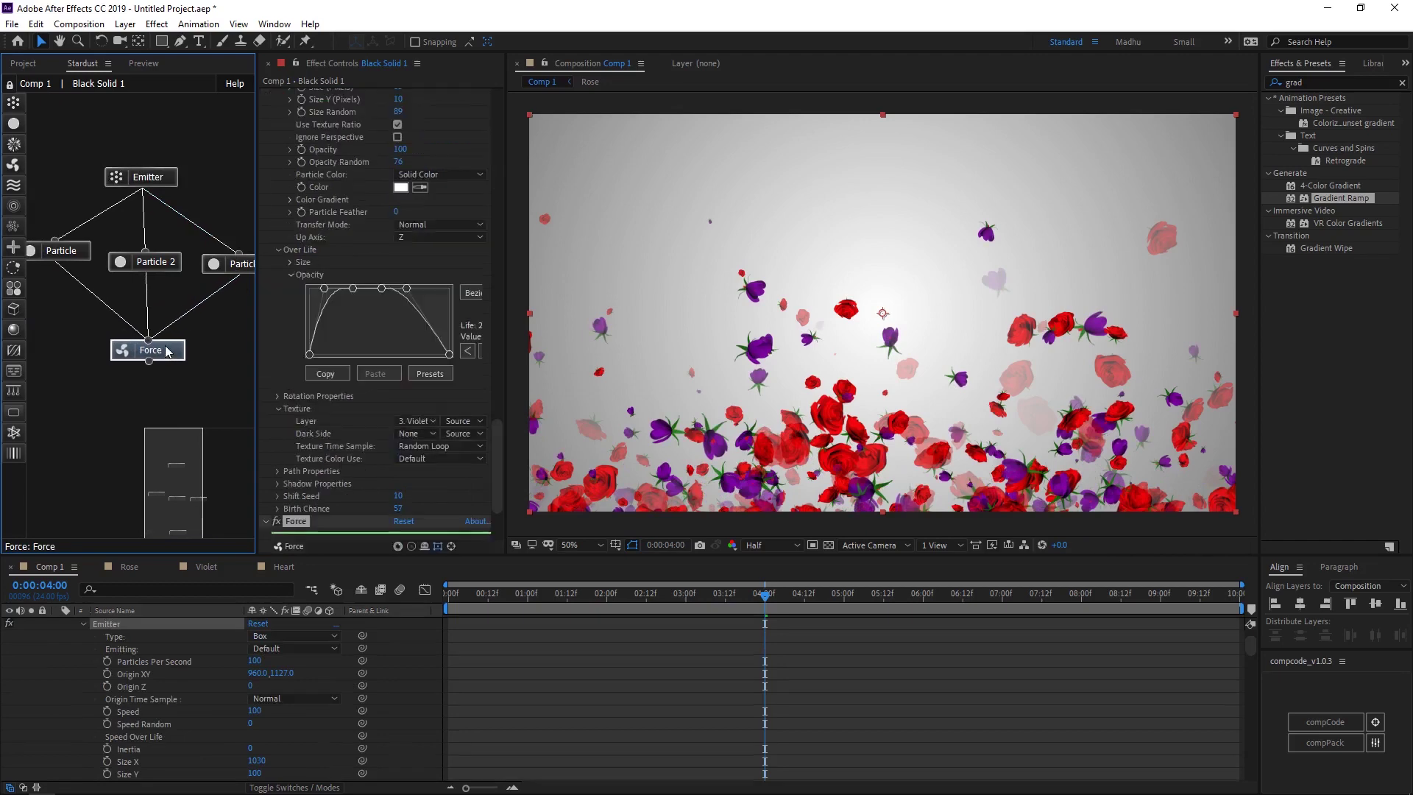
Set Particle 3's texture layer to Heart and its Texture Time Sample to Current Time
click(228, 268)
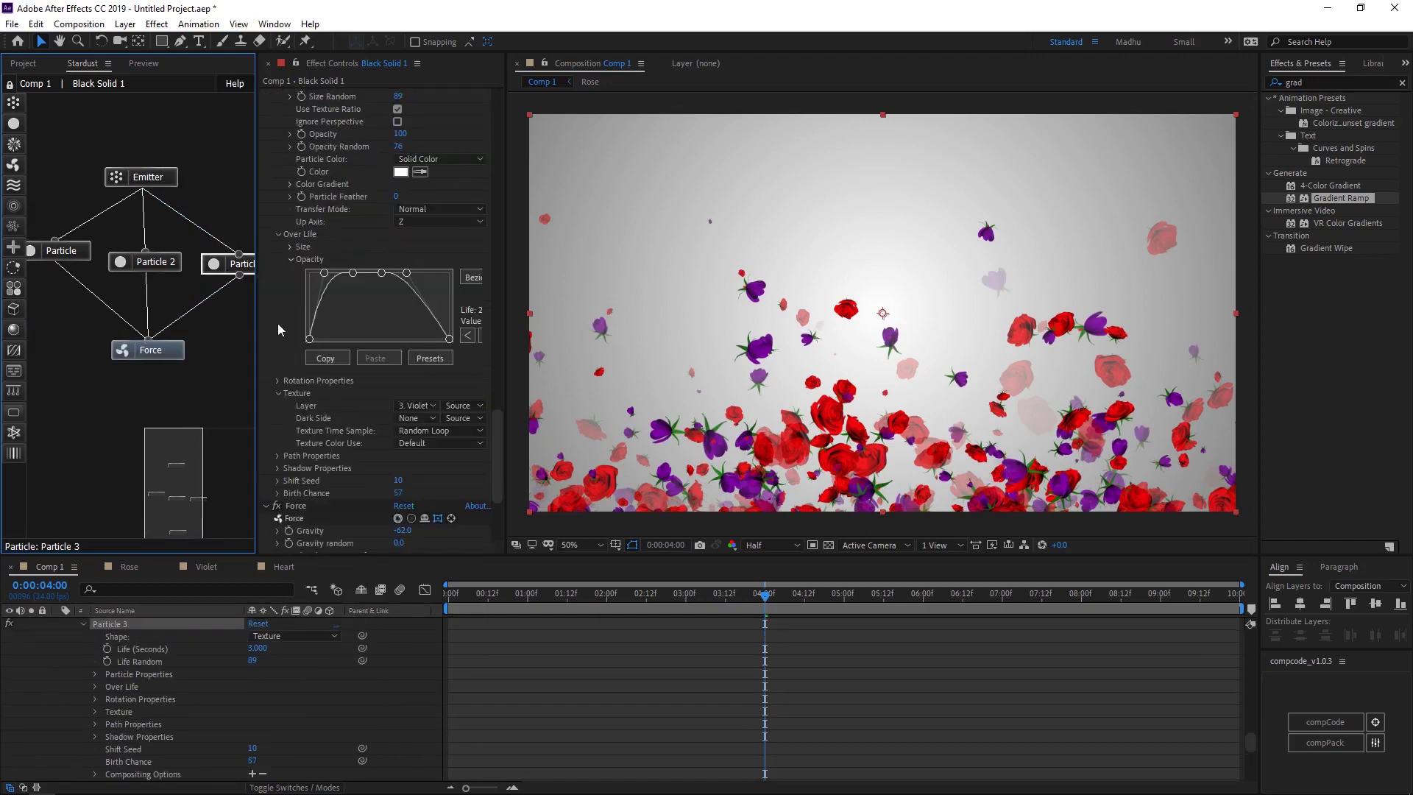
scroll(277, 324, up, 3)
scroll(277, 324, down, 3)
click(416, 406)
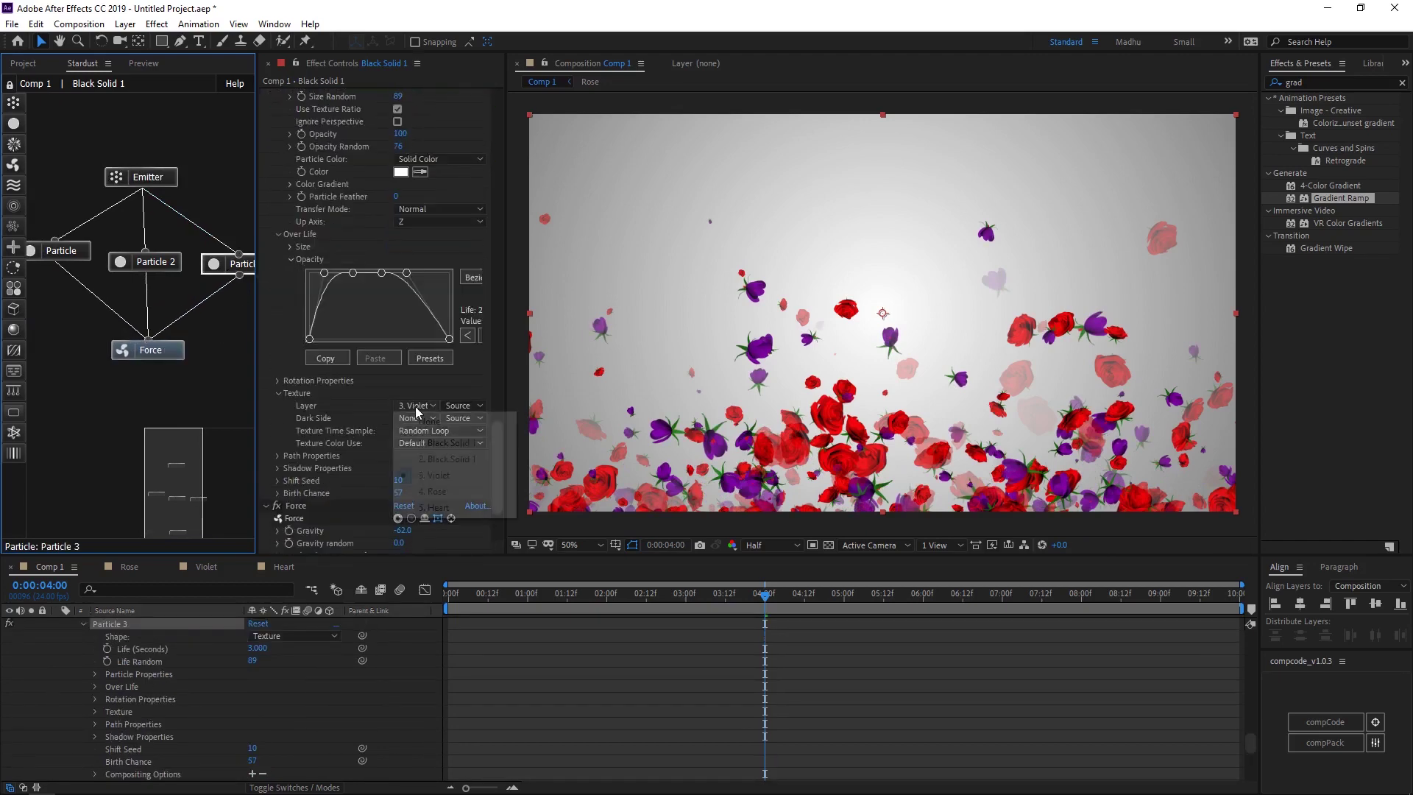
click(433, 507)
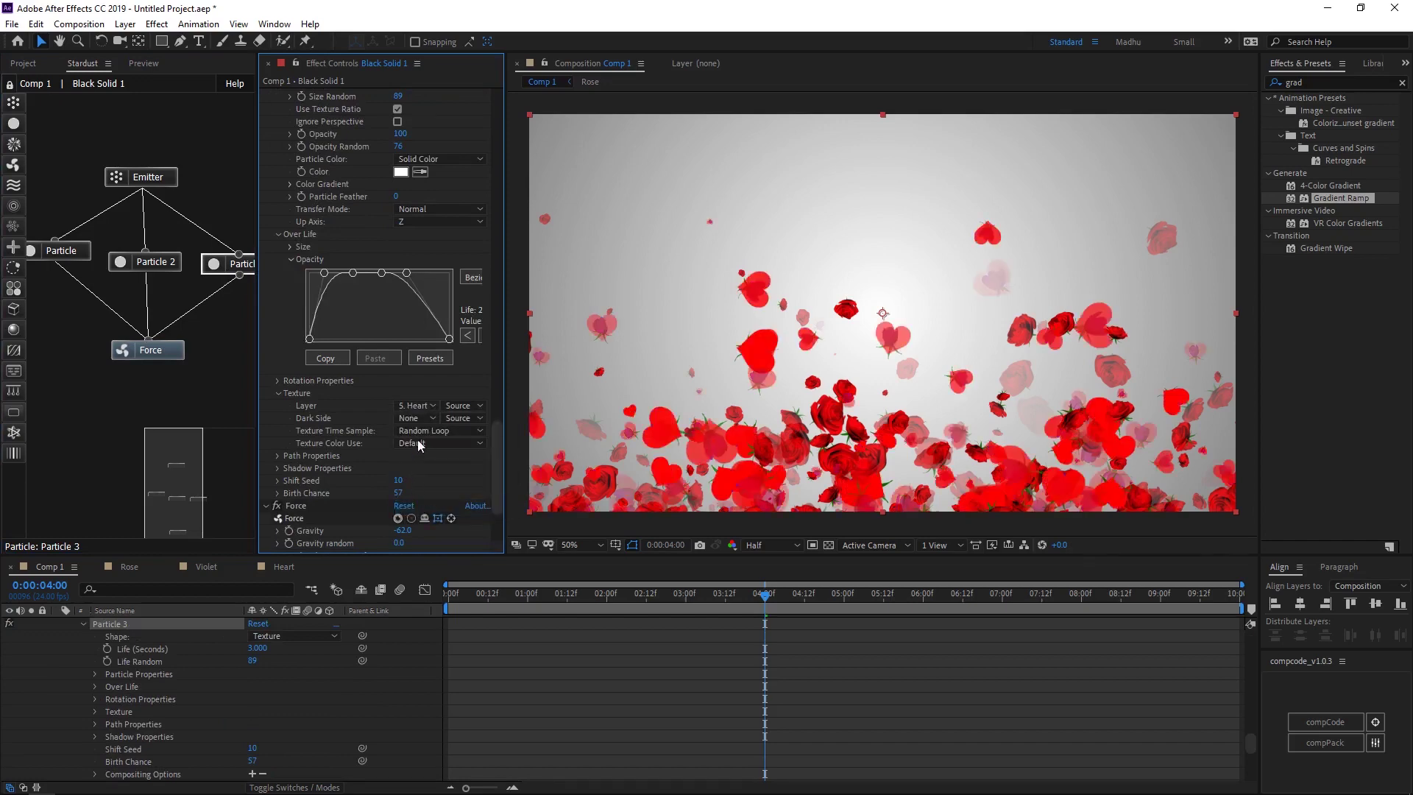
click(440, 431)
click(444, 446)
Reduce Particle 3's Size (Pixels) to roughly half and set its Shift Seed to 20
drag(528, 594, 659, 593)
scroll(354, 188, up, 2)
scroll(355, 189, up, 2)
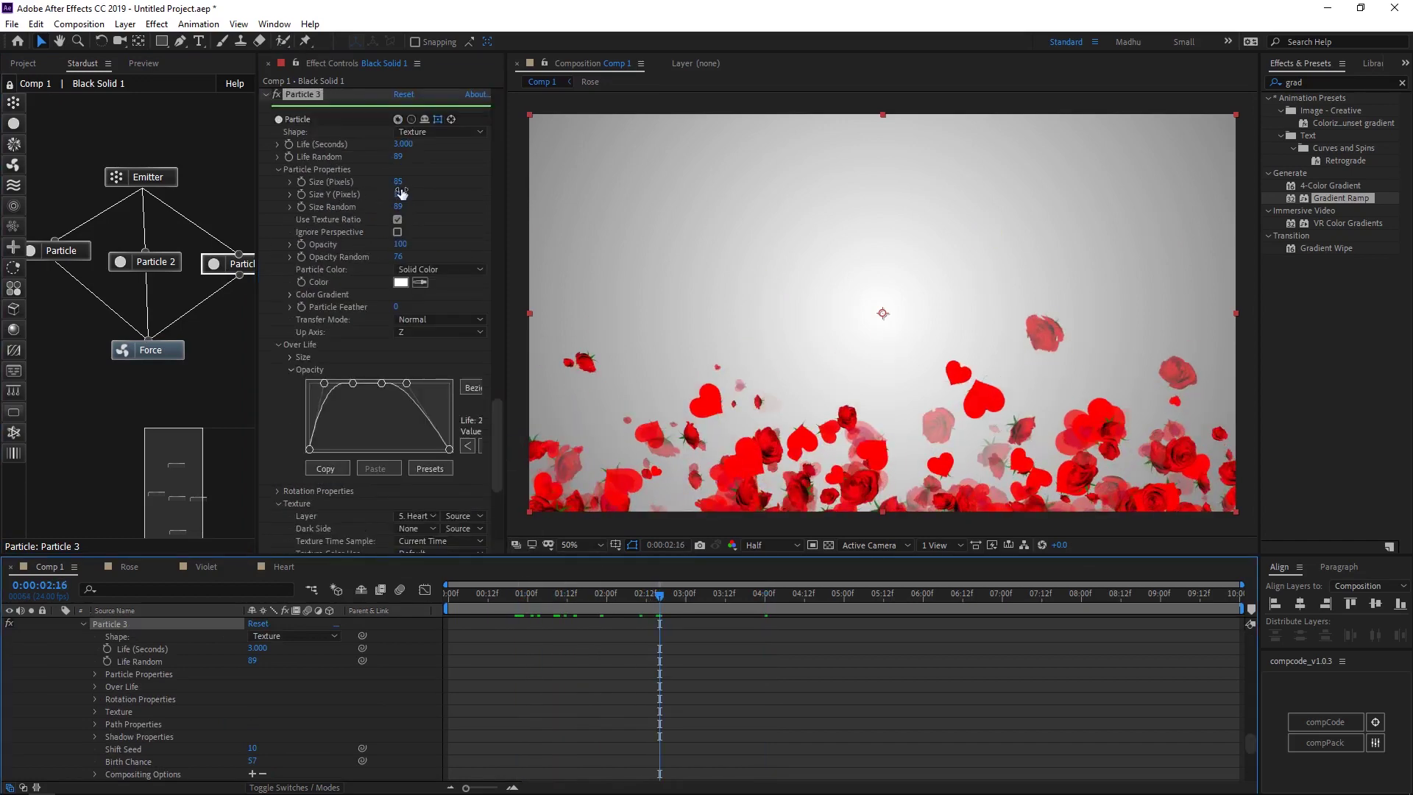
drag(398, 182, 387, 183)
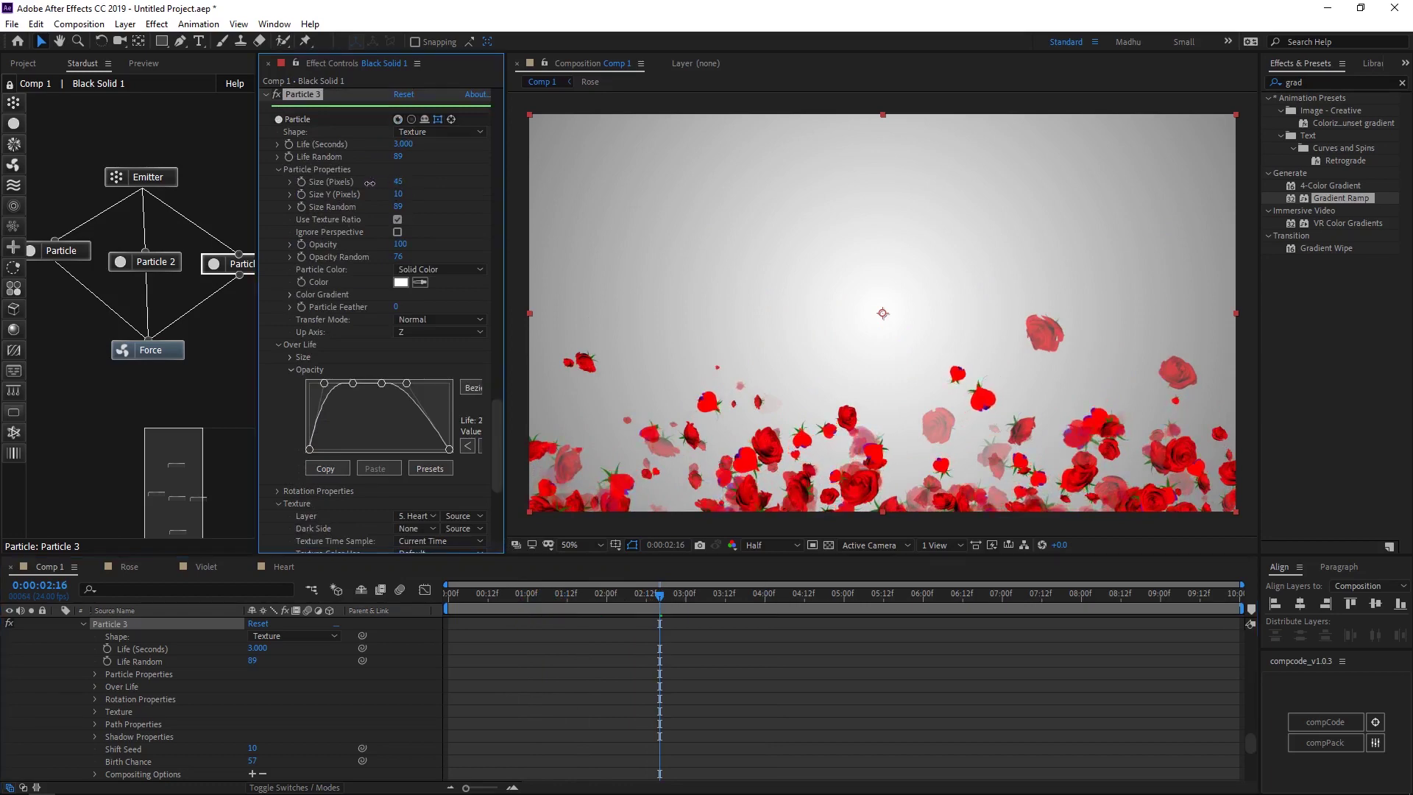
scroll(282, 474, down, 3)
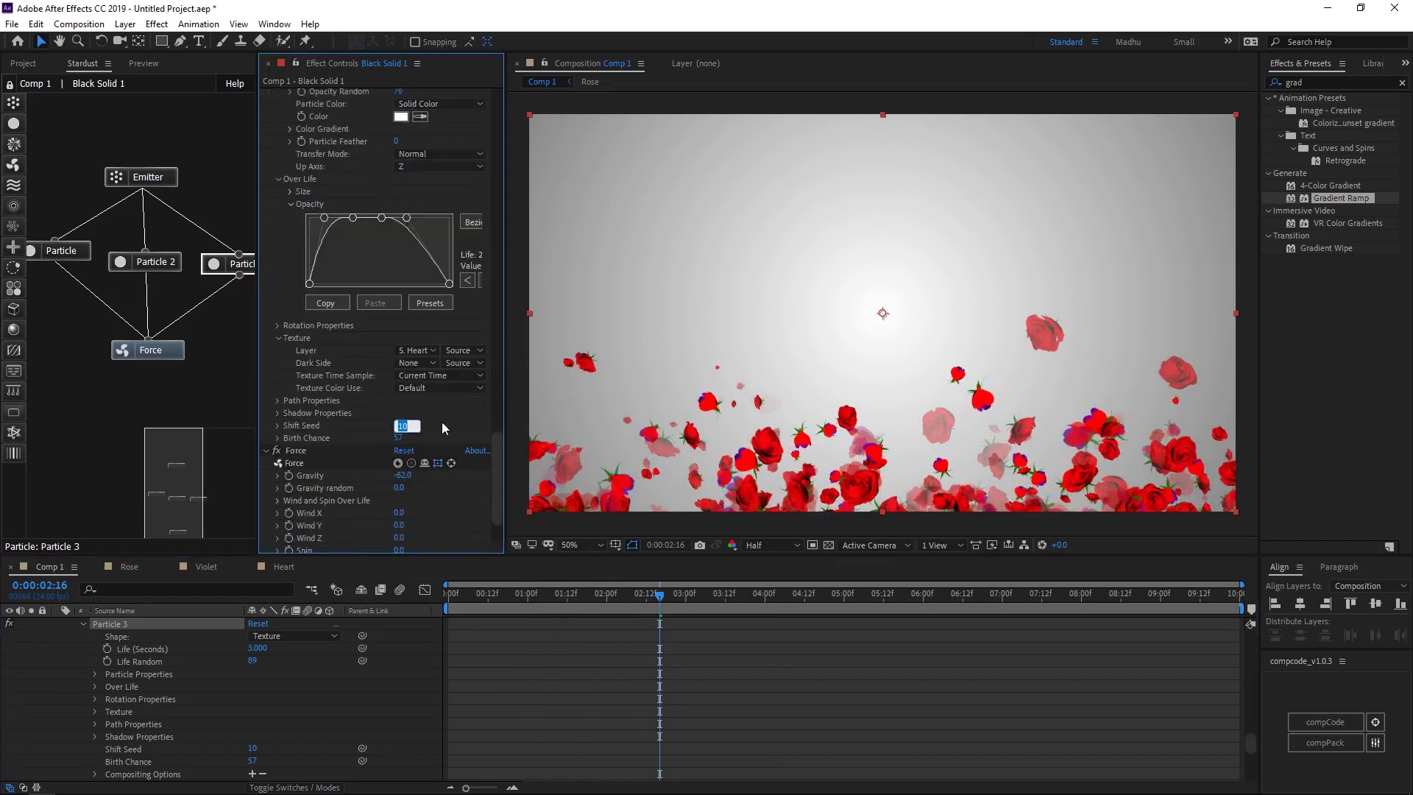
text(20)
key(Return)
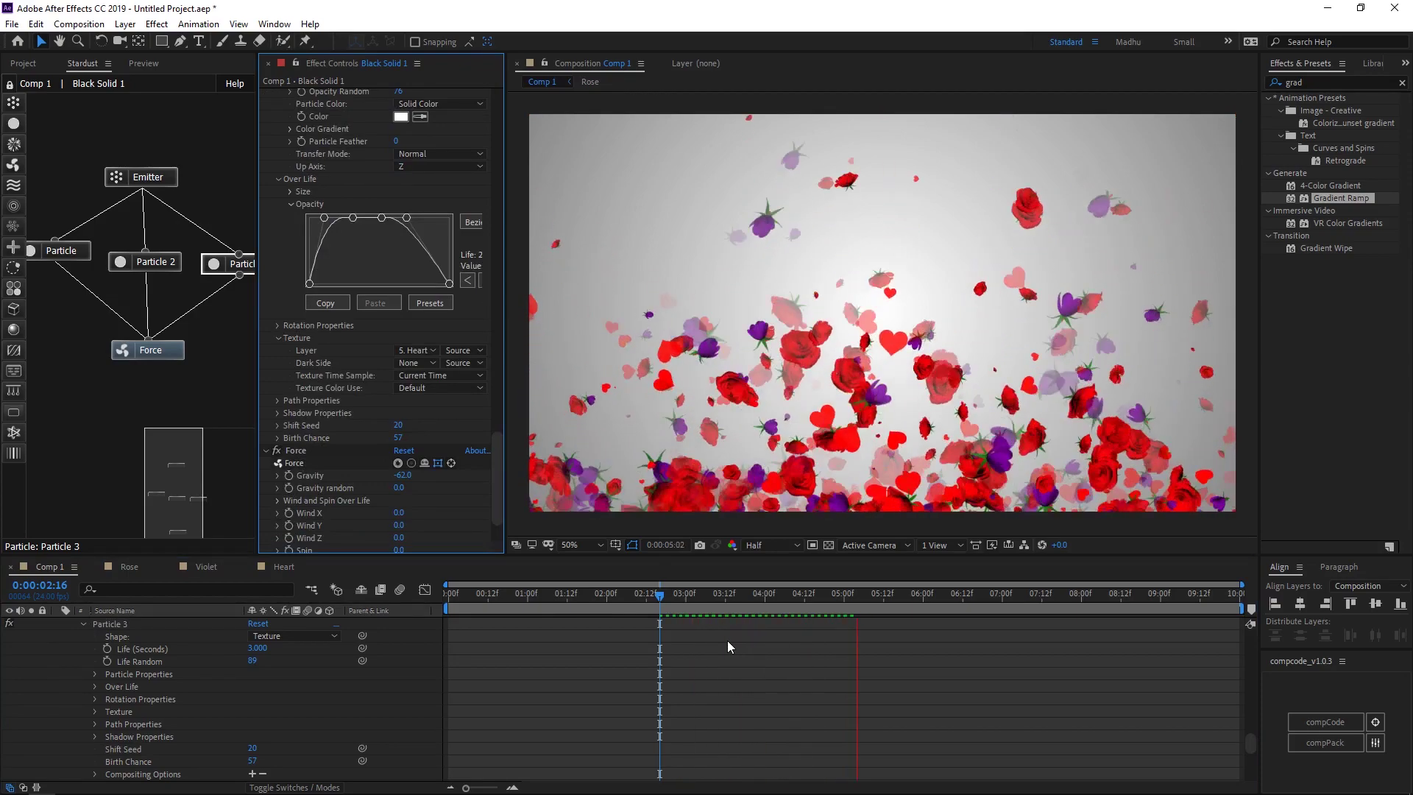
Preview Comp 1 with the added heart particles and move the playhead to 0:00:01:20
key(space)
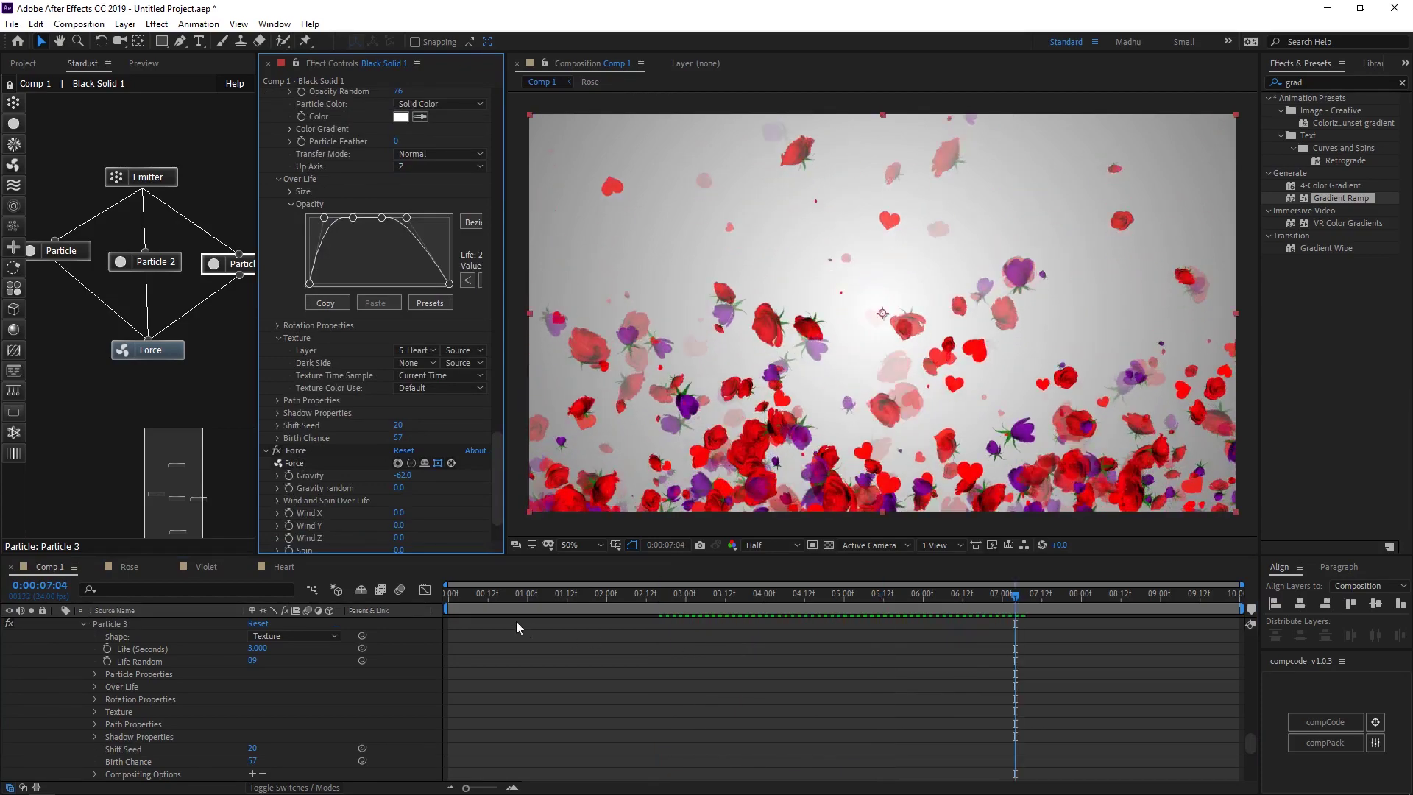
key(space)
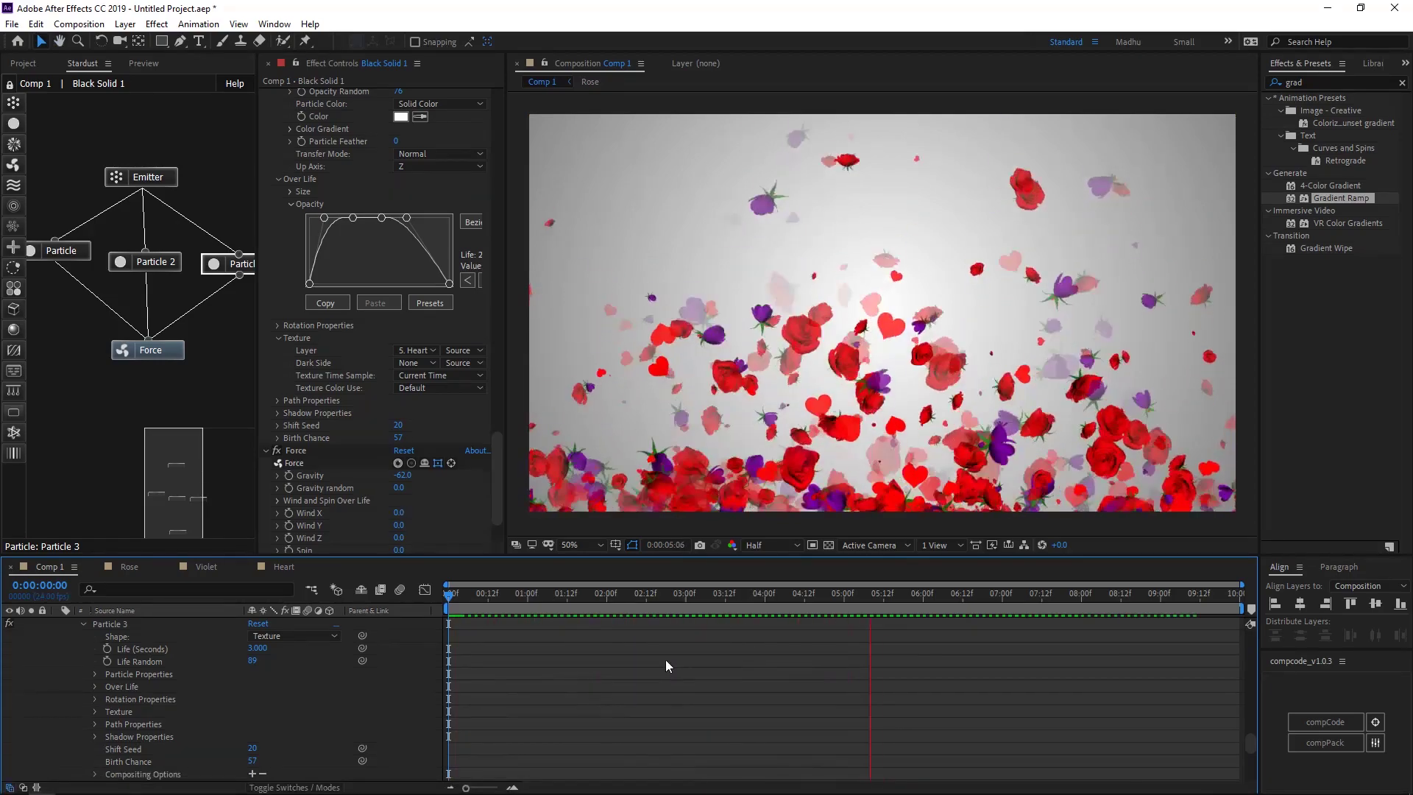
key(space)
drag(871, 597, 593, 600)
Collapse the top solid's properties in the timeline and deselect all layers
scroll(62, 652, up, 7)
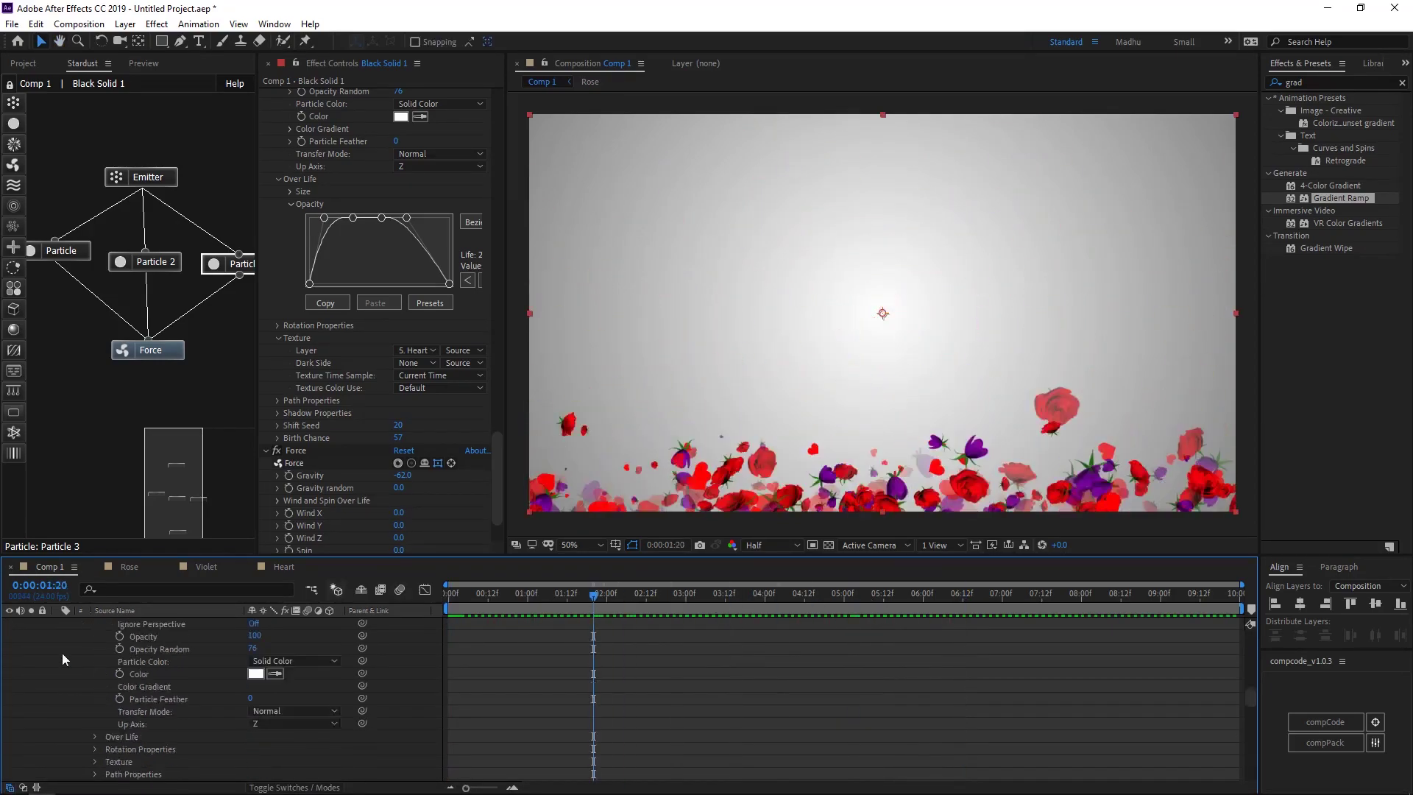
scroll(62, 652, up, 8)
click(57, 623)
click(117, 691)
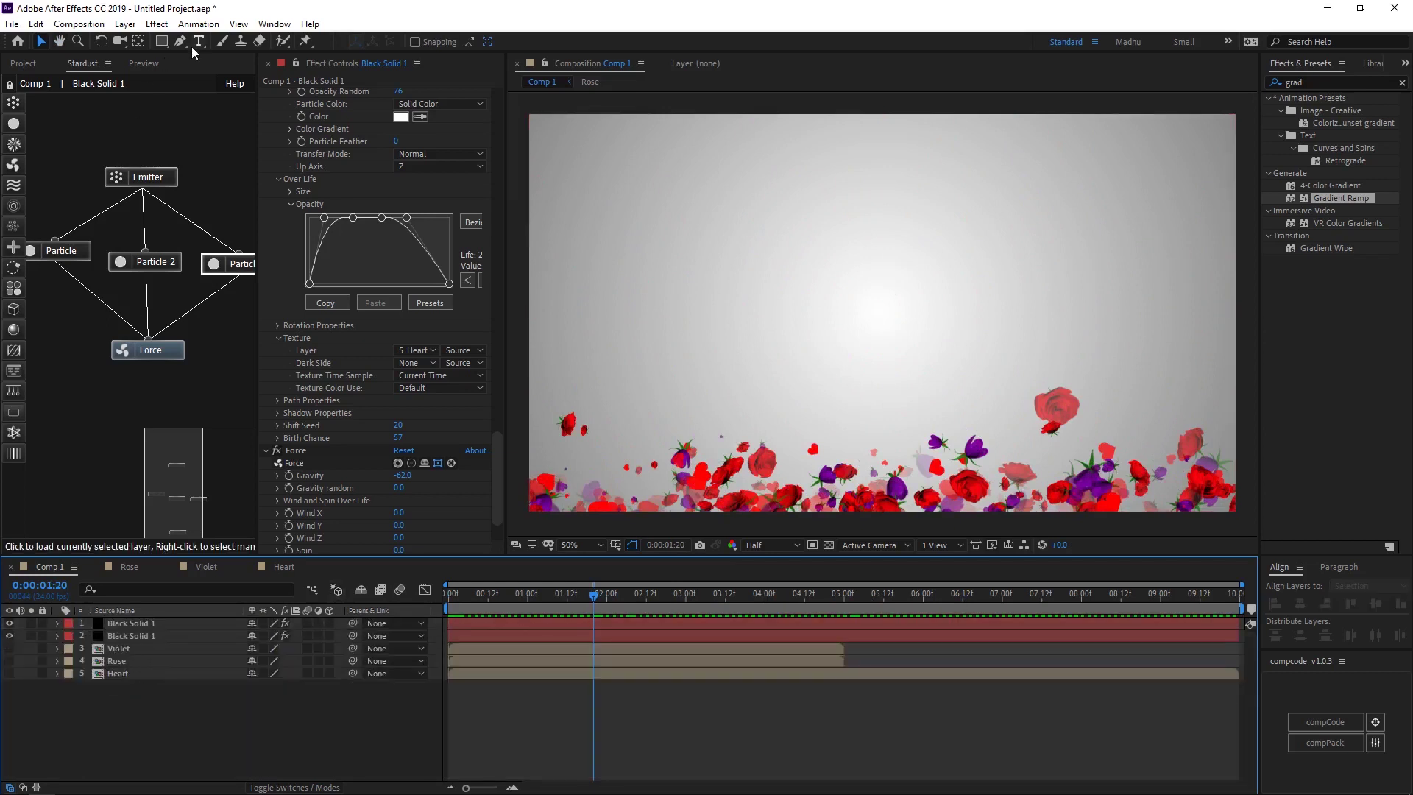
Add the text "LOVE YOU" above the flowers and set it in Impact Regular at 169 px
click(752, 316)
text(LOVE you)
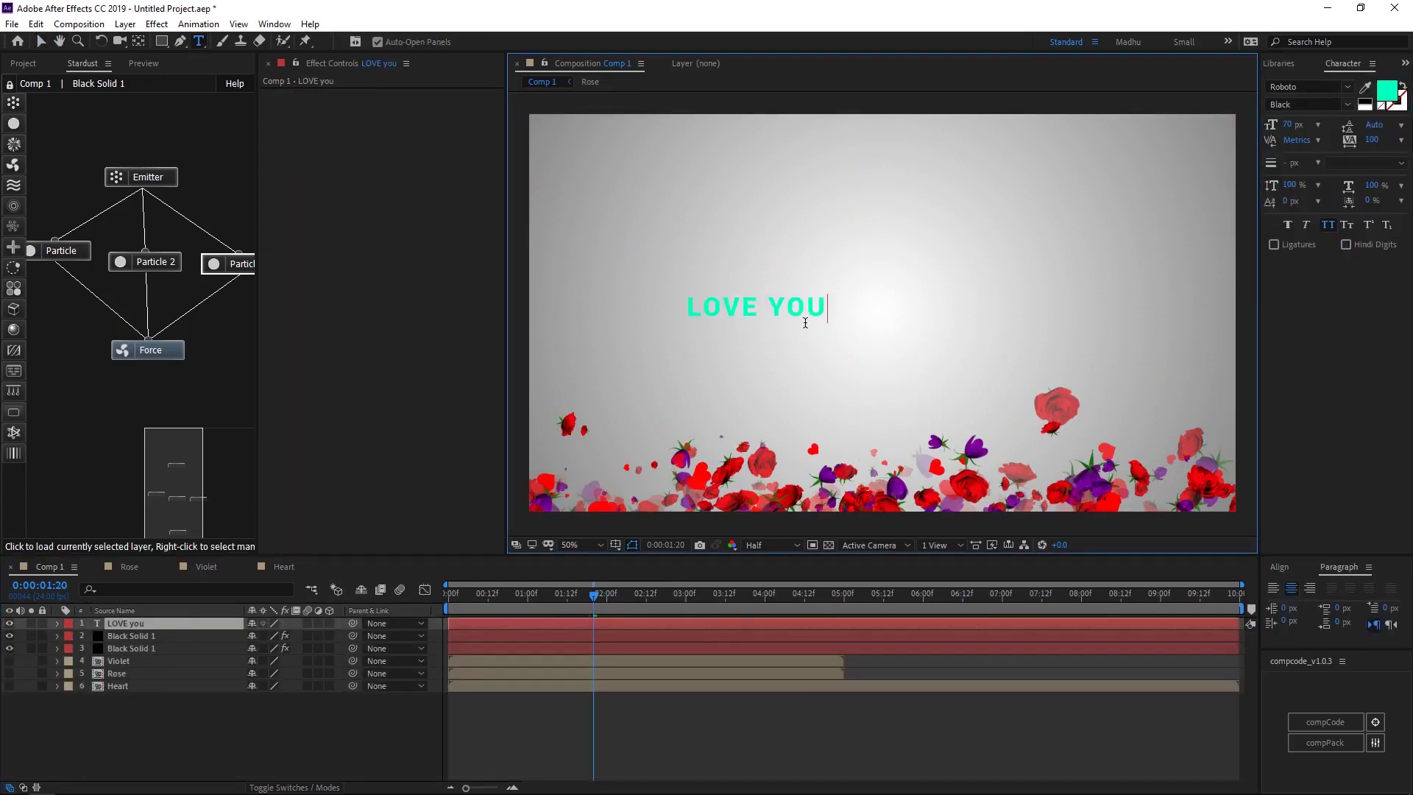
click(1348, 87)
scroll(1264, 225, up, 10)
click(1269, 143)
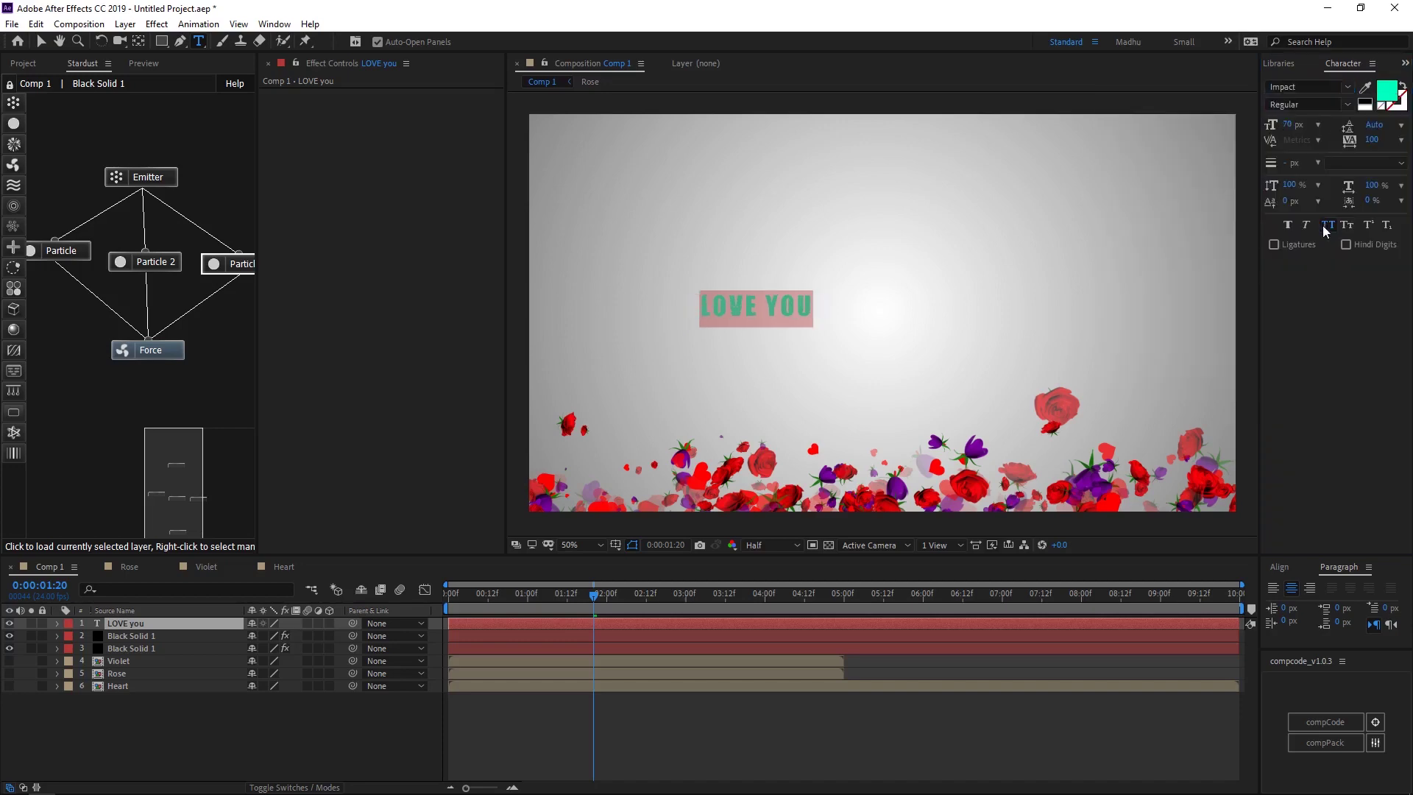
drag(1288, 124, 1360, 125)
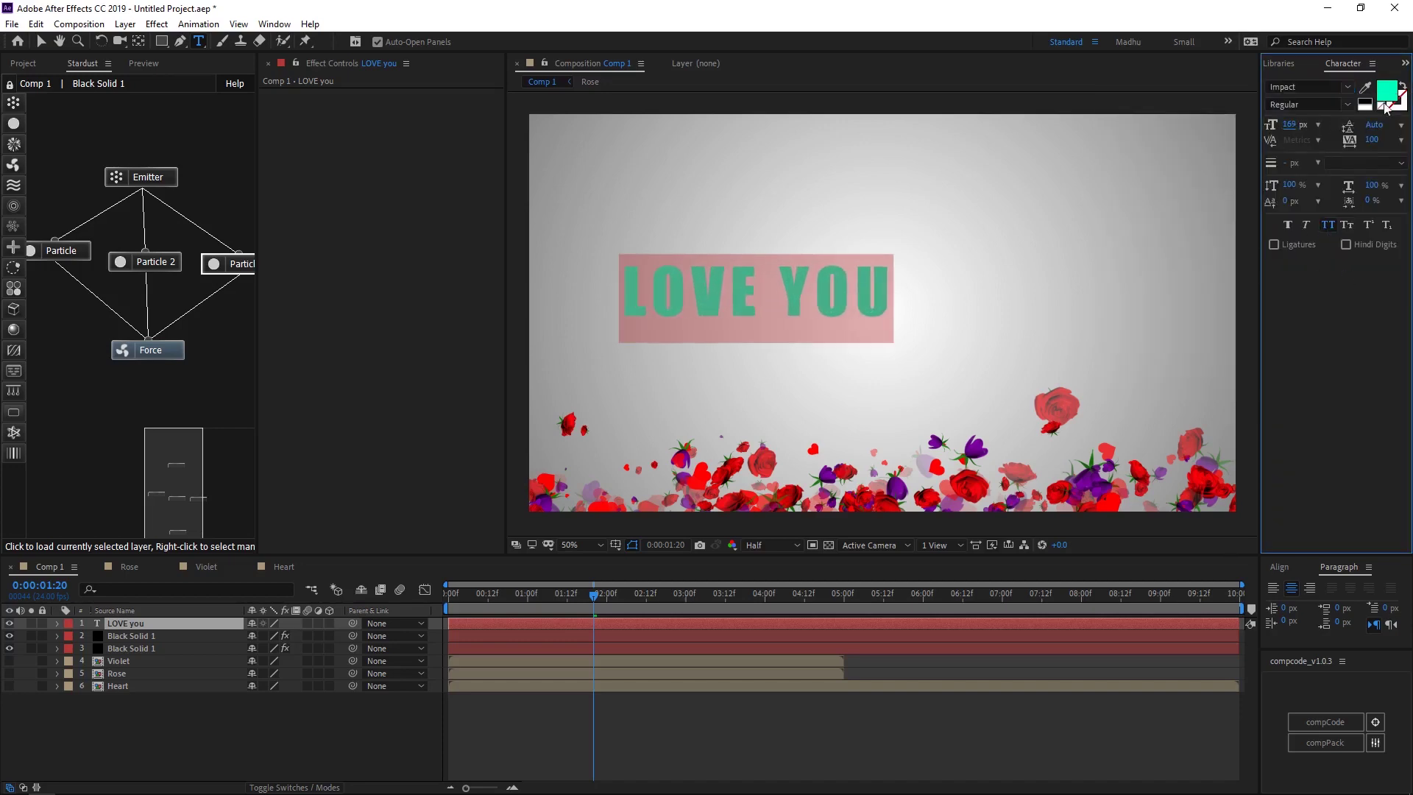
Apply a Gradient Ramp to the LOVE YOU text with a bright red start color and a darker red end color
click(1386, 91)
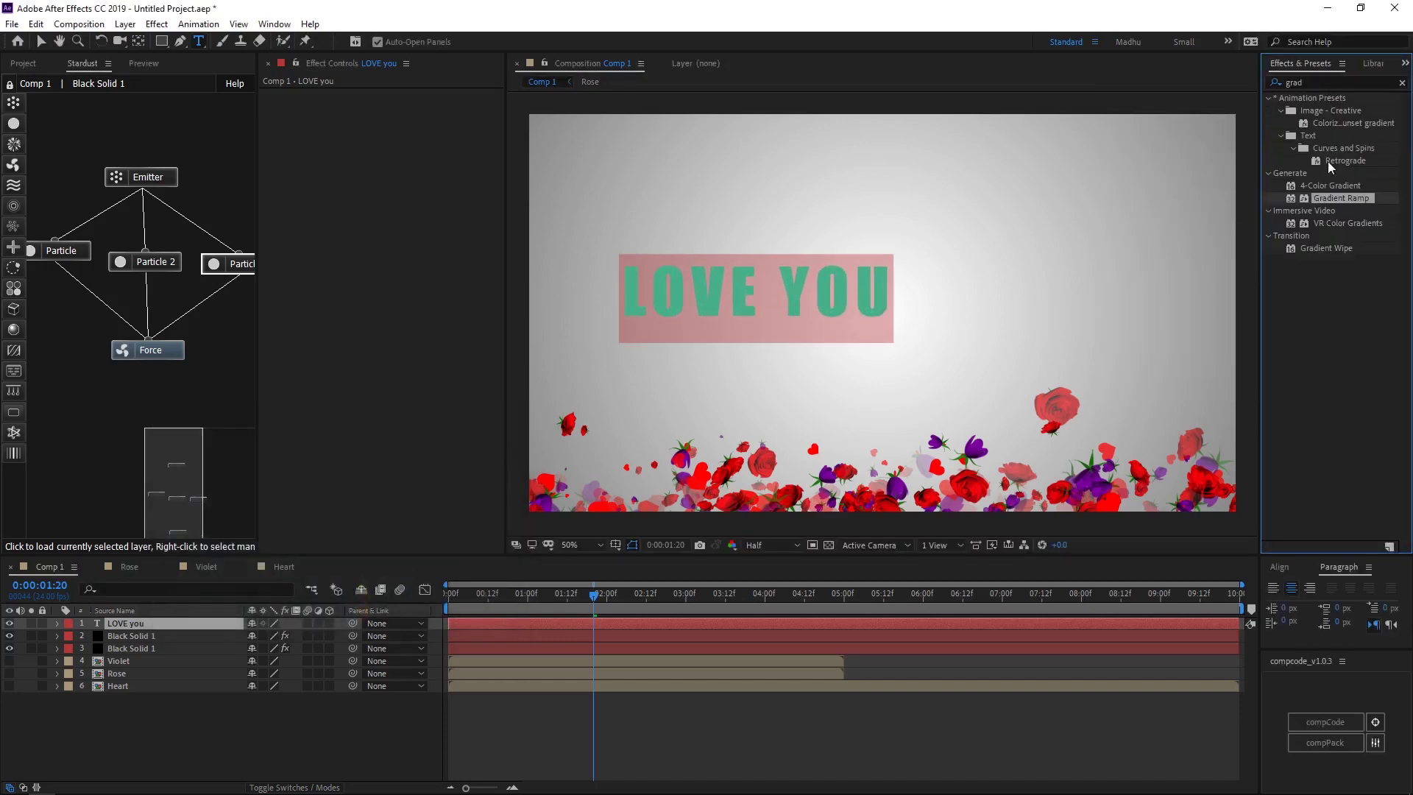
drag(1341, 197, 793, 293)
click(401, 119)
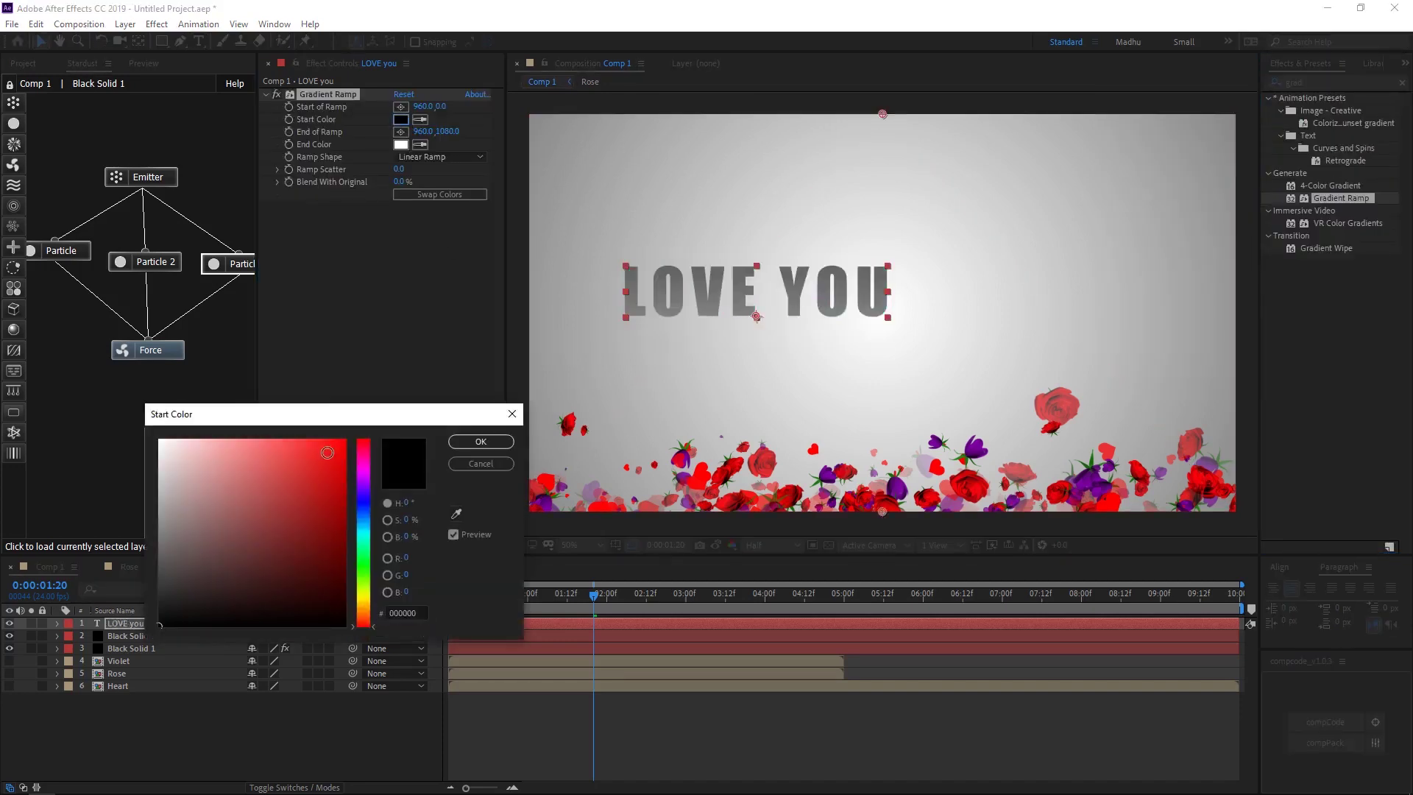
click(337, 432)
click(479, 442)
click(402, 145)
click(344, 491)
click(480, 441)
Move the text's gradient start point onto the lettering and set the ramp shape to Radial Ramp
drag(883, 114, 874, 293)
click(440, 156)
click(434, 182)
Center the text horizontally and vertically in the composition and move its gradient start point to the lettering's middle, 954.0, 542.0
click(1279, 567)
click(1300, 604)
click(1374, 604)
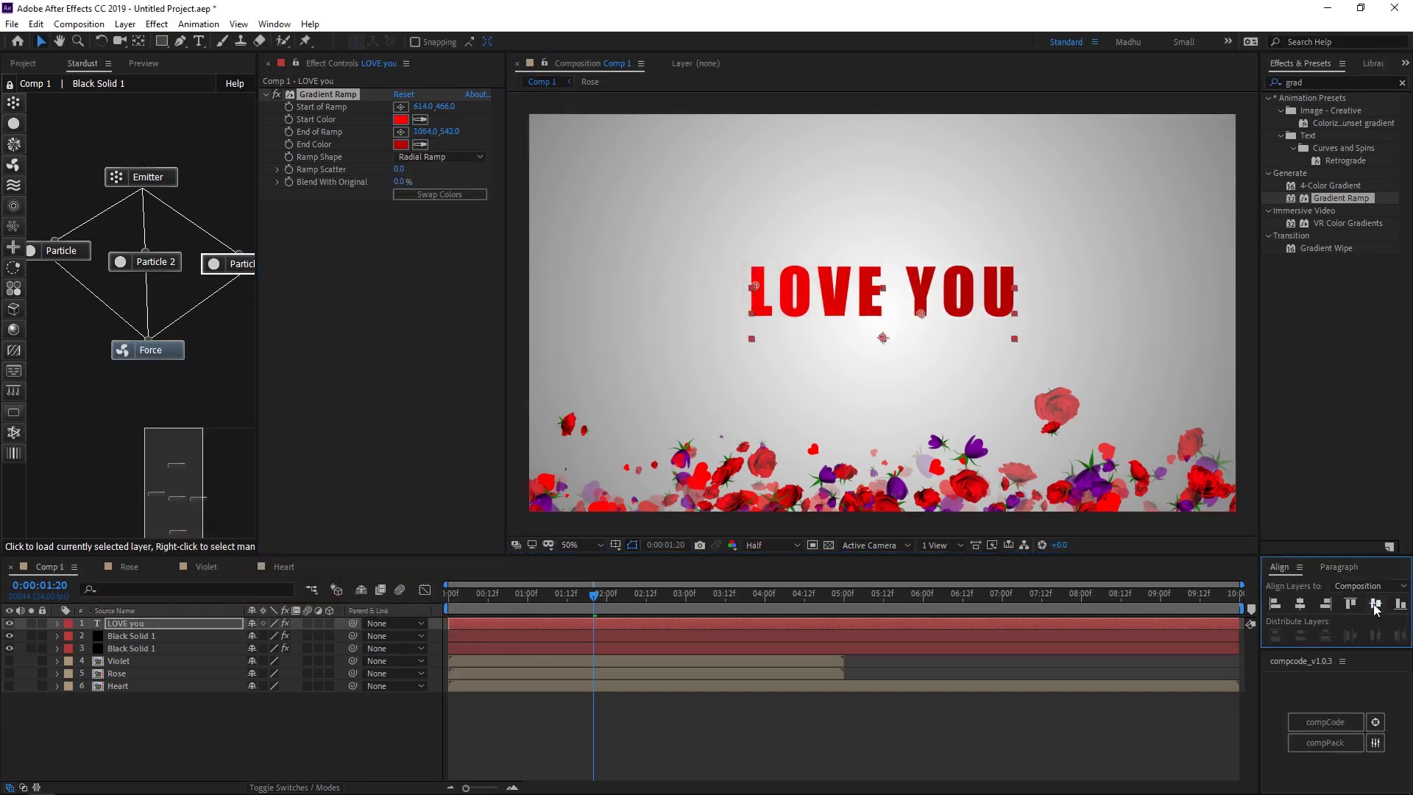
drag(758, 291, 881, 314)
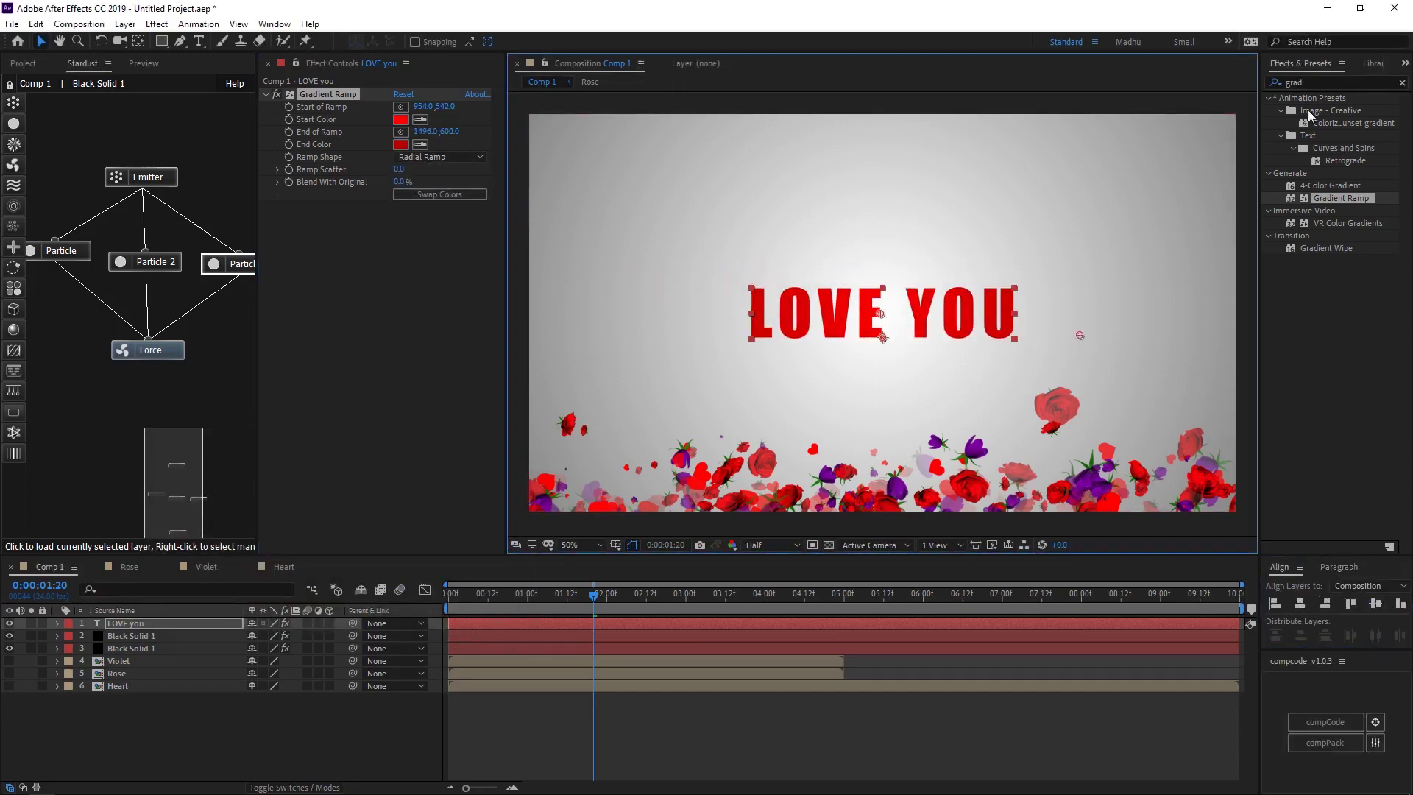
Find the Increase Tracking animation preset and apply it to the LOVE YOU text
drag(1308, 82, 1203, 90)
text(trac)
drag(1331, 185, 949, 319)
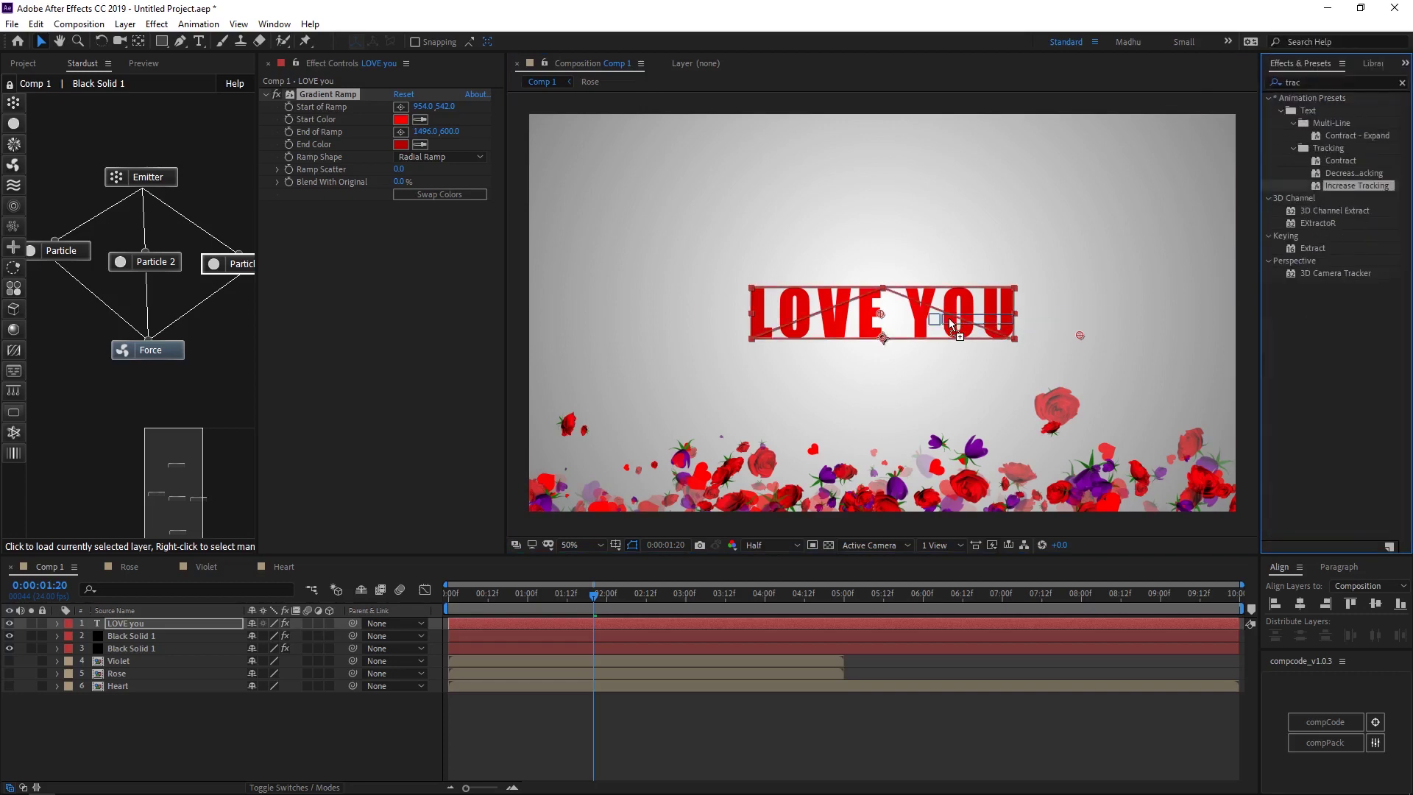
Place the LOVE YOU layer directly beneath the upper Black Solid 1 and reveal its Tracking Amount keyframes
click(606, 623)
drag(593, 596, 478, 646)
key(u)
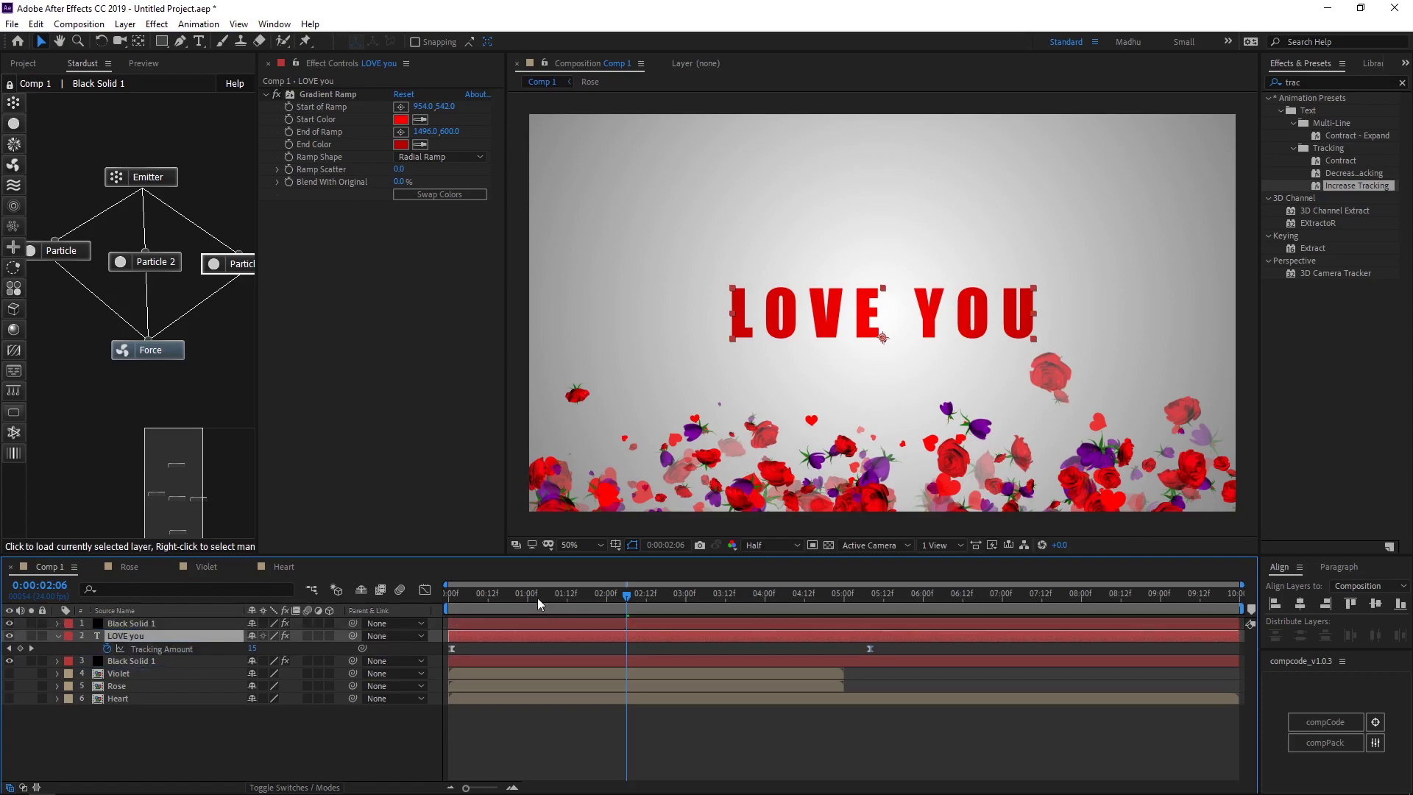
Preview Comp 1 from the beginning to check the text's tracking animation behind the rising flowers and hearts
drag(537, 598, 446, 618)
key(space)
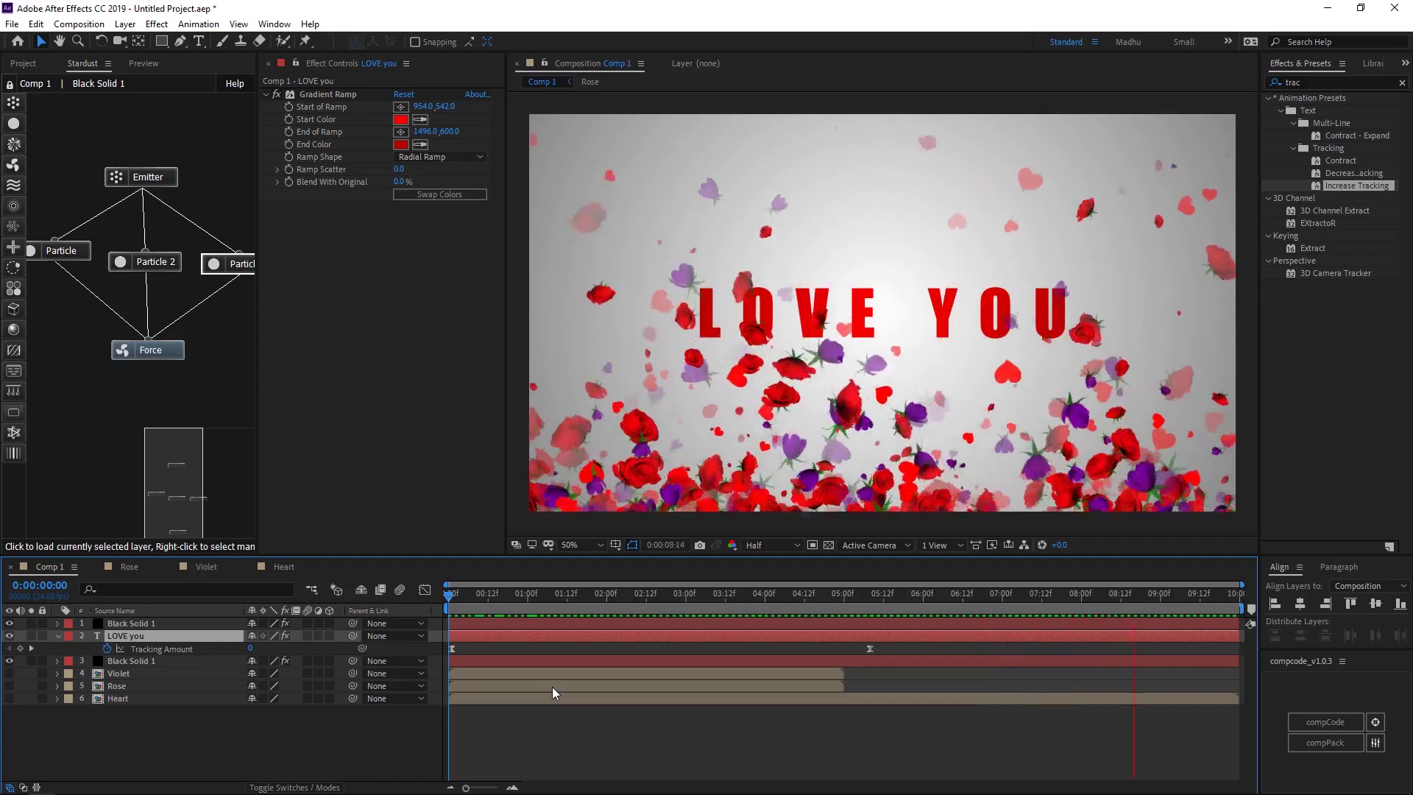
key(space)
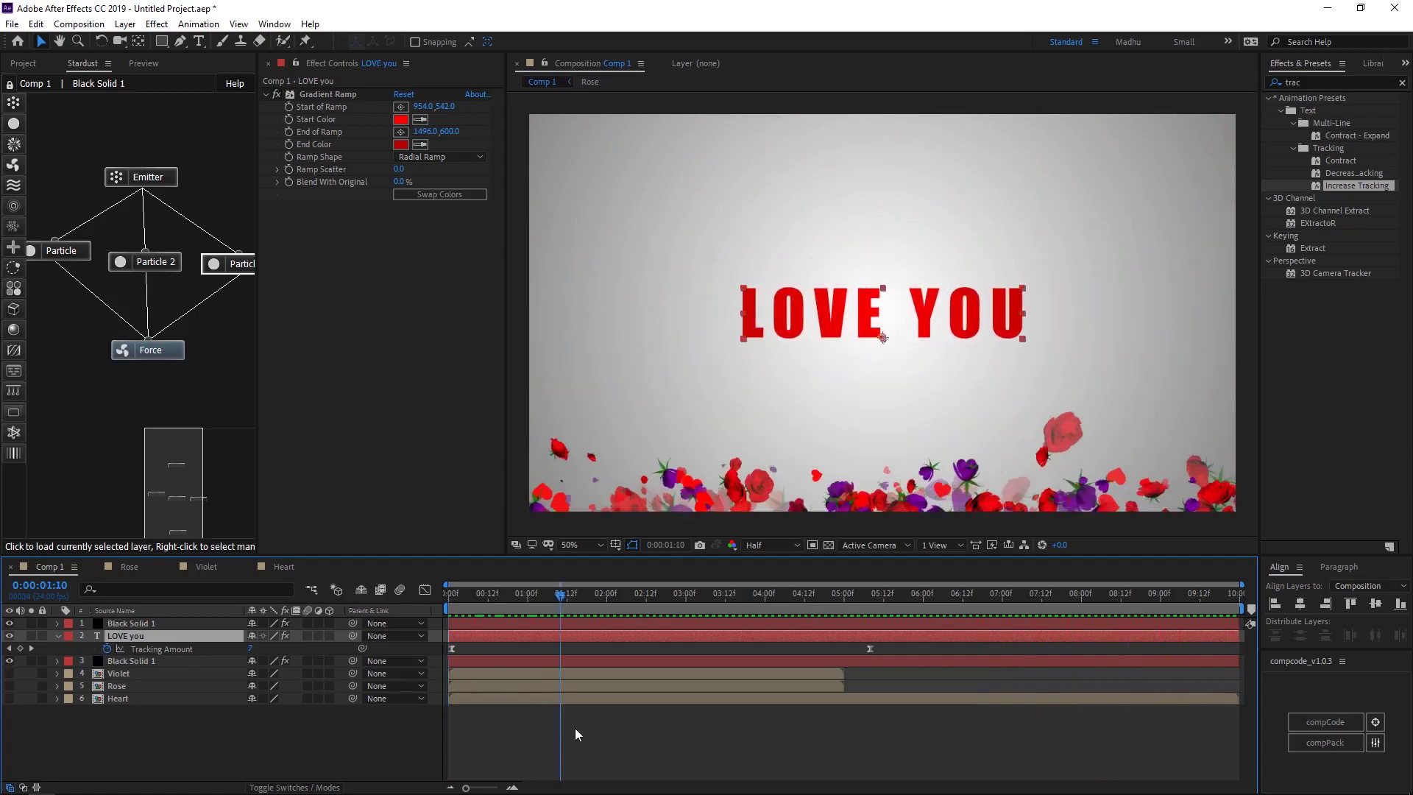